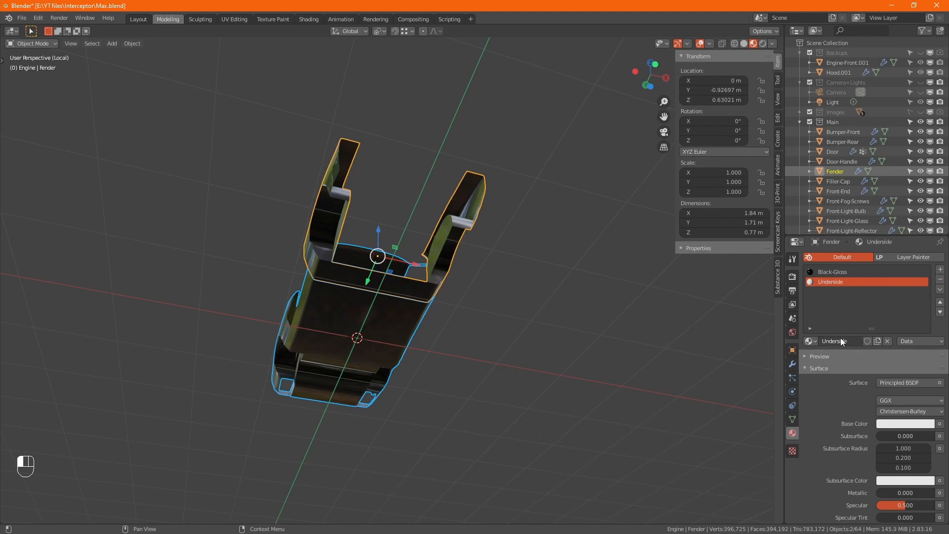
- Enter Edit Mode on the fender and neighbouring body parts and set the crease of the underside's front centre edge to 0
key(Tab)
alt+middle_drag(439, 305, 337, 282)
alt+click(328, 285)
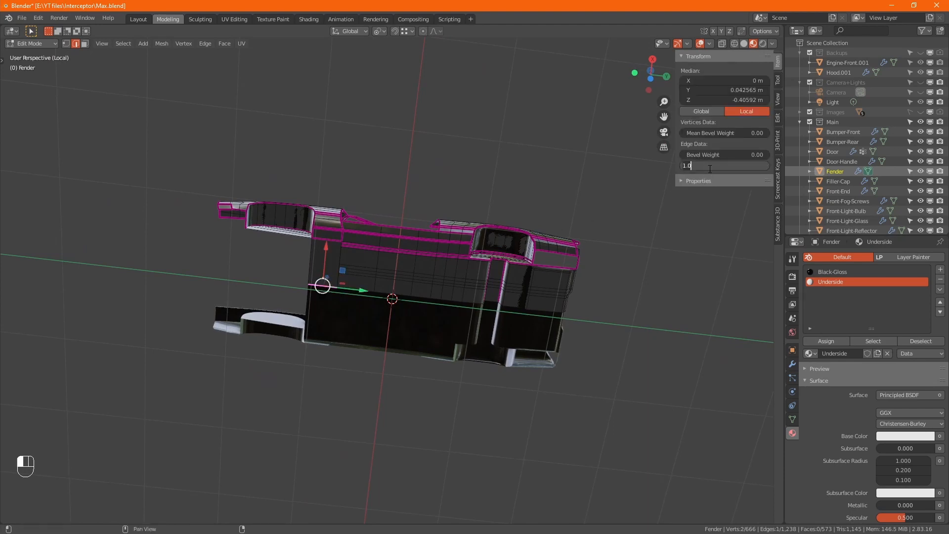
key(BackSpace)
key(BackSpace)
key(BackSpace)
text(0)
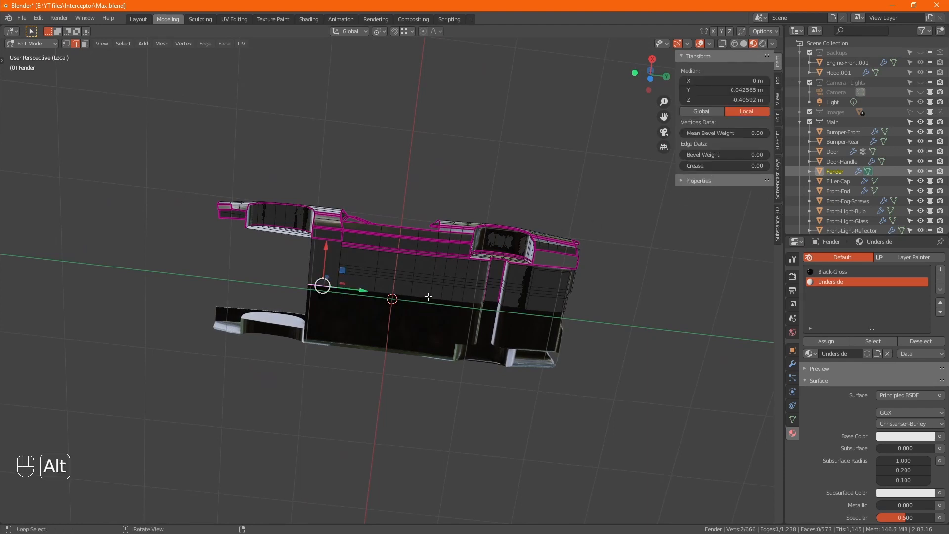
- Select the underside's centre edge loop, grow the selection once, and add the adjacent lengthwise loop, using vertex selection
alt+shift+click(427, 297)
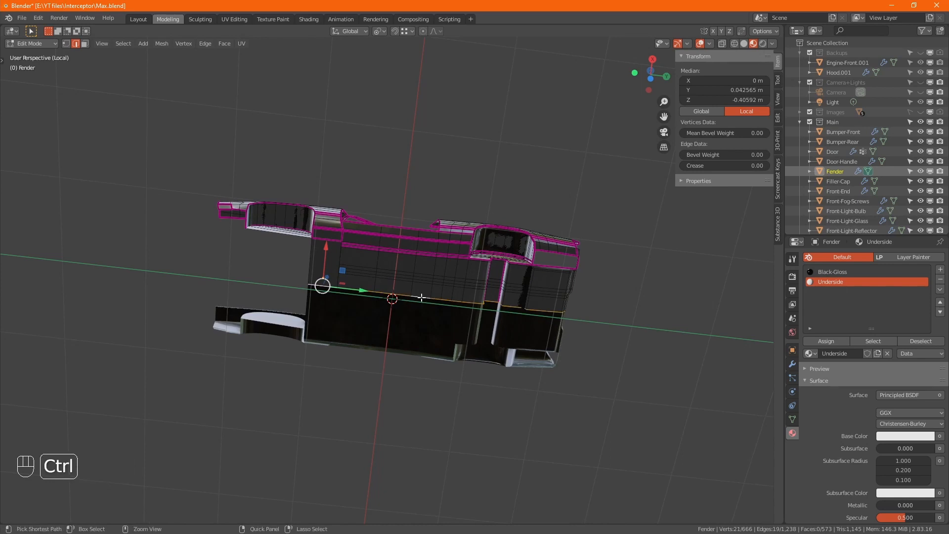
key(ctrl+KP_Add)
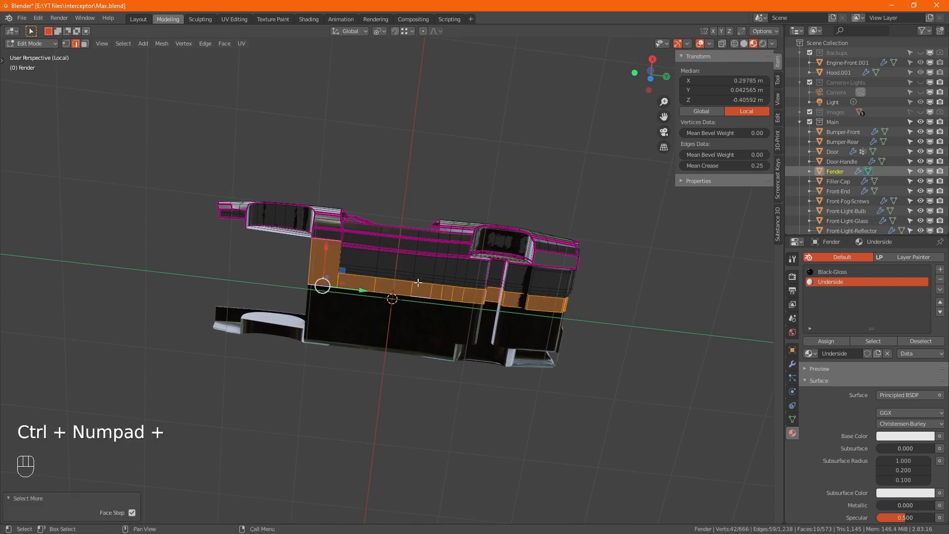
scroll(418, 282, up, 5)
alt+shift+click(427, 276)
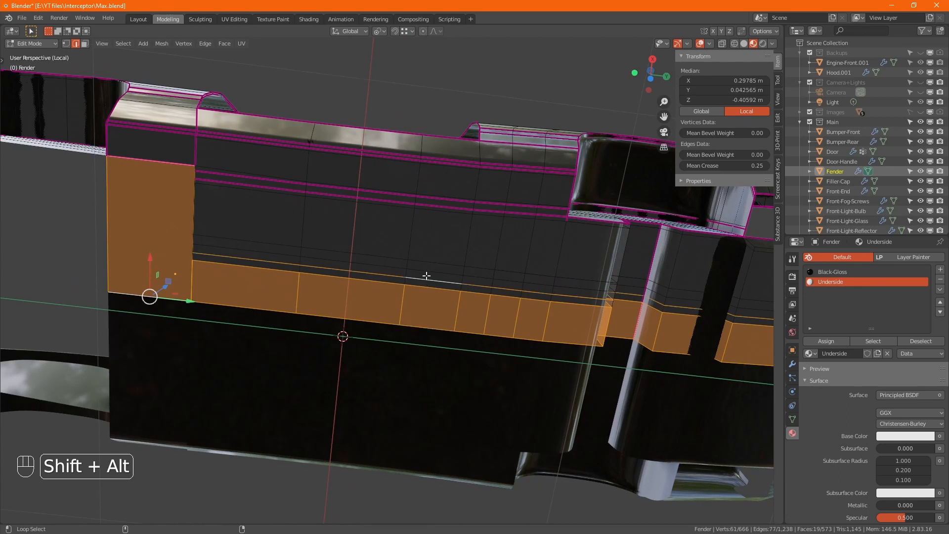
key(1)
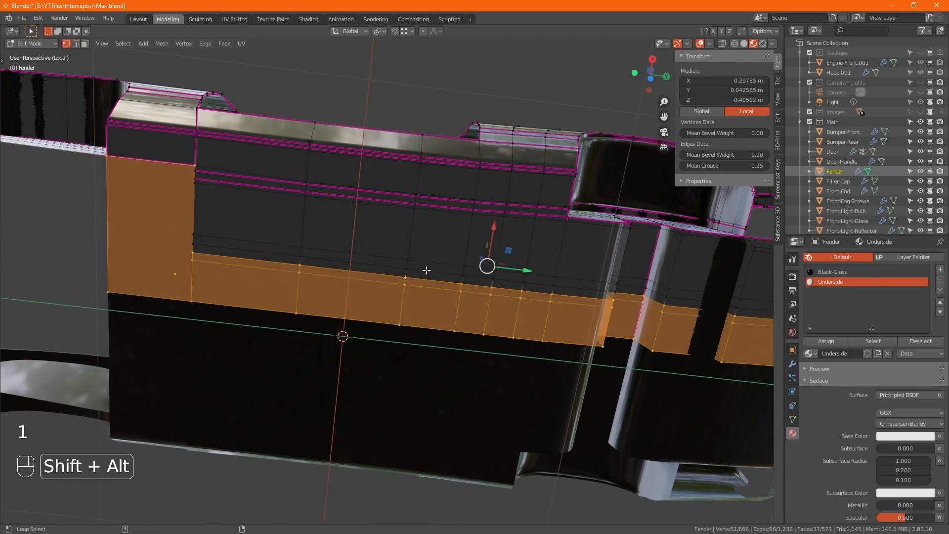
- Extend the selection outward over the parallel underside loops up to the first creased sill edge, undoing any overshoot
alt+shift+click(426, 264)
alt+shift+click(431, 245)
alt+shift+click(437, 219)
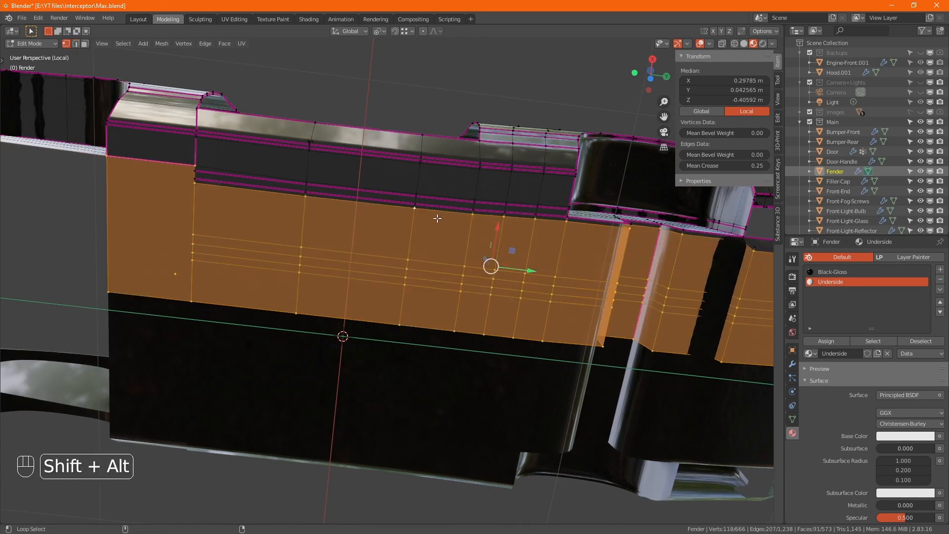
alt+shift+click(438, 213)
alt+shift+click(437, 206)
alt+shift+click(439, 202)
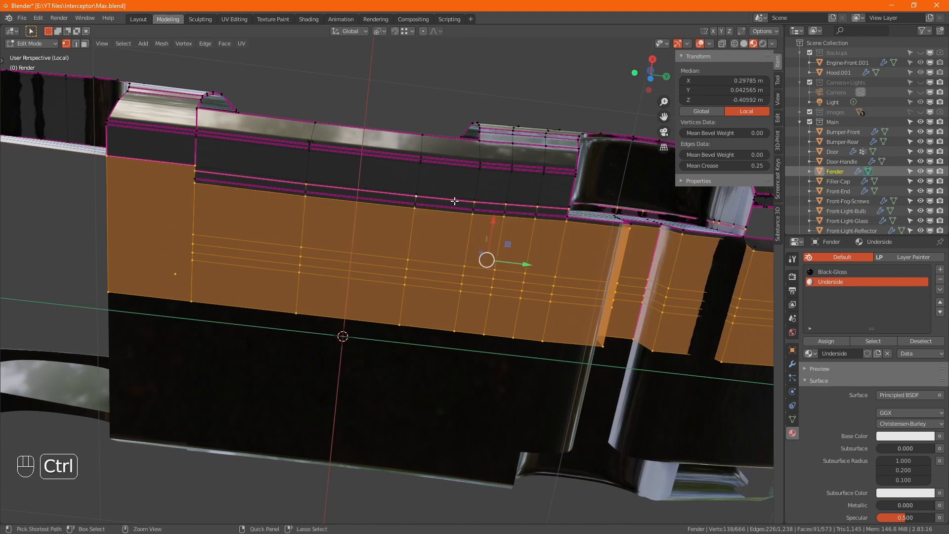
key(ctrl+z)
alt+shift+click(441, 206)
- Add the outer edge vertices of the underside behind the rear wheel arch, including the rear corner, to the selection
middle_drag(544, 243, 432, 299)
alt+shift+click(432, 299)
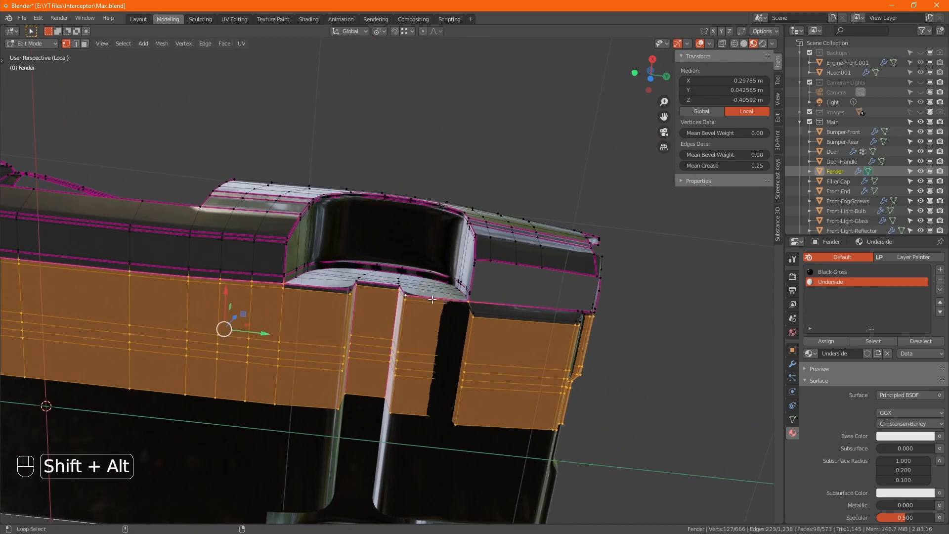
alt+shift+click(500, 313)
middle_drag(500, 313, 582, 328)
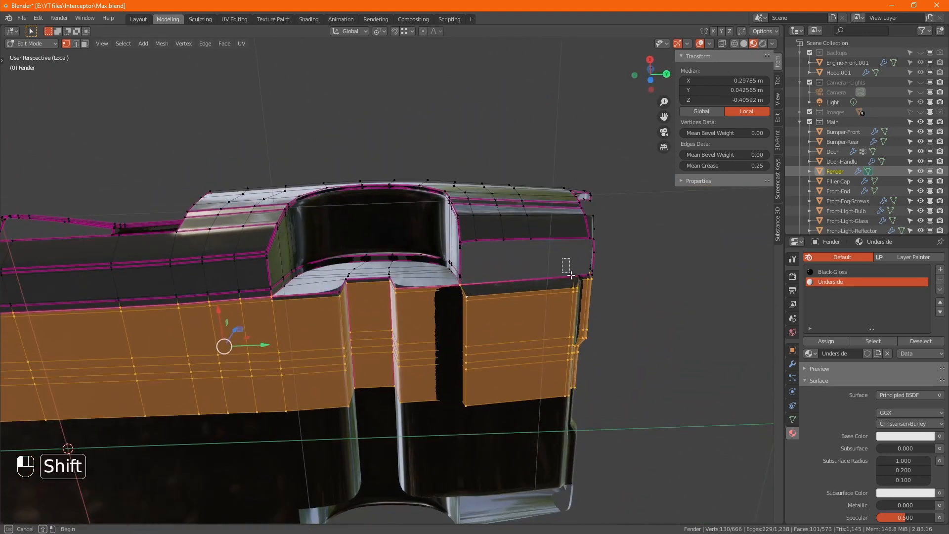
shift+click(582, 290)
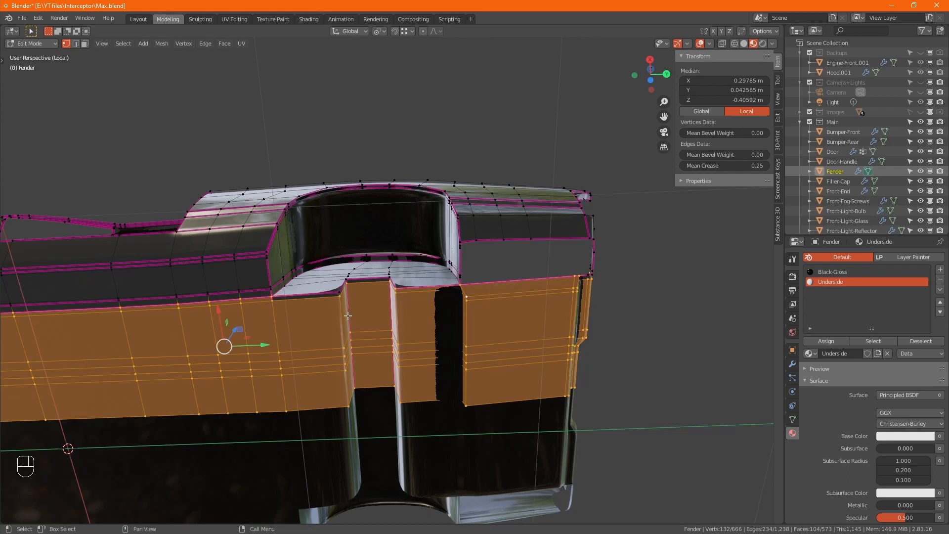
- Add the lower sill face strips ahead of the rear wheel arch to the selection, up to the upper creased sill line
middle_drag(348, 316, 468, 252)
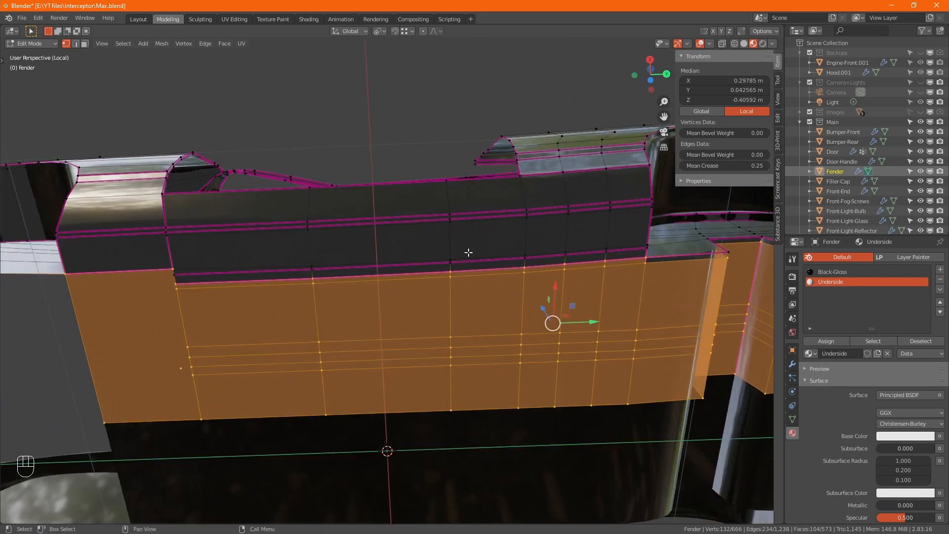
alt+shift+click(360, 262)
alt+shift+click(315, 238)
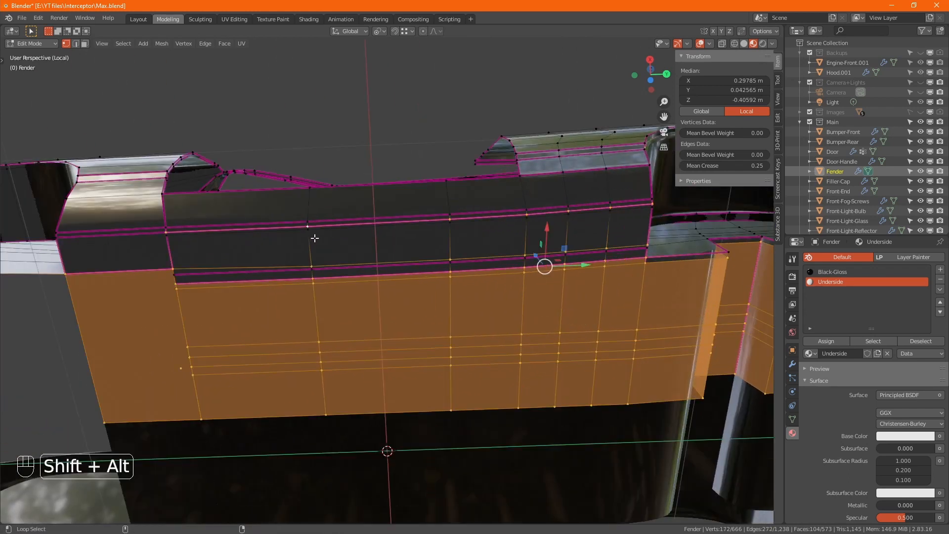
alt+shift+click(315, 272)
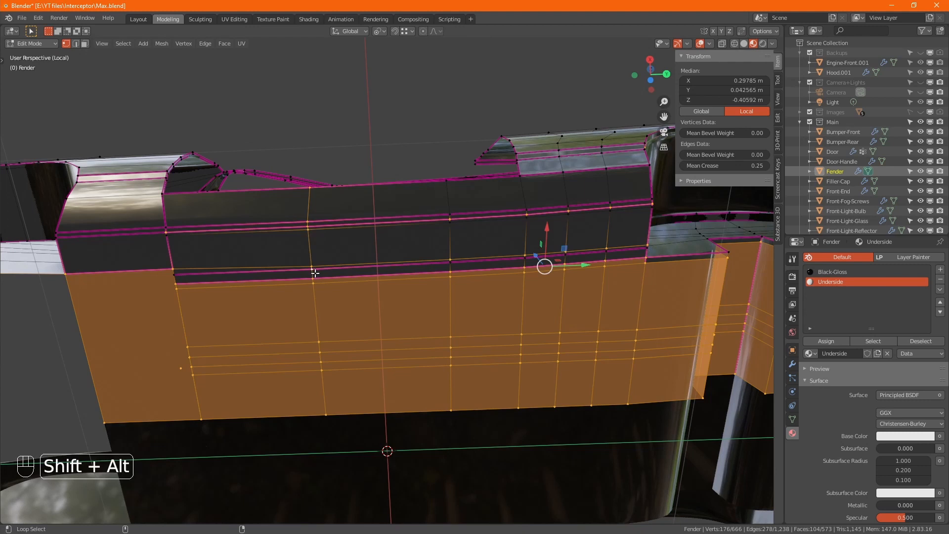
alt+shift+click(480, 247)
alt+shift+click(479, 216)
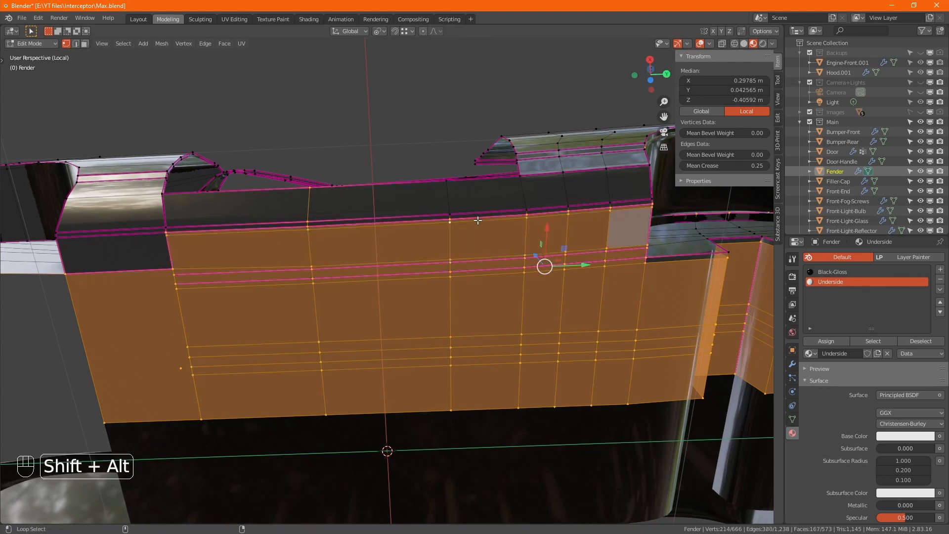
- Add the front section's lower side faces to the selection, leaving out the side strip above the upper sill crease
alt+shift+click(540, 178)
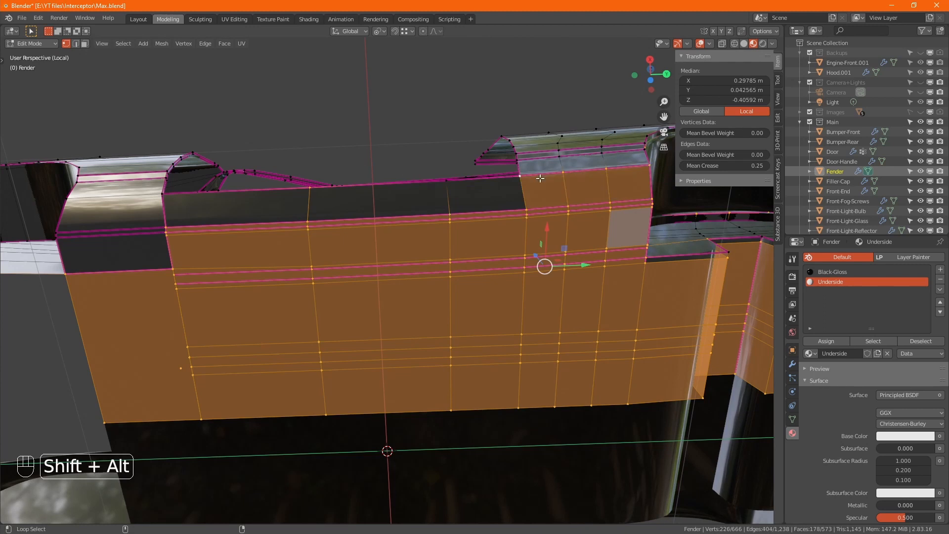
alt+shift+click(386, 196)
alt+shift+click(144, 241)
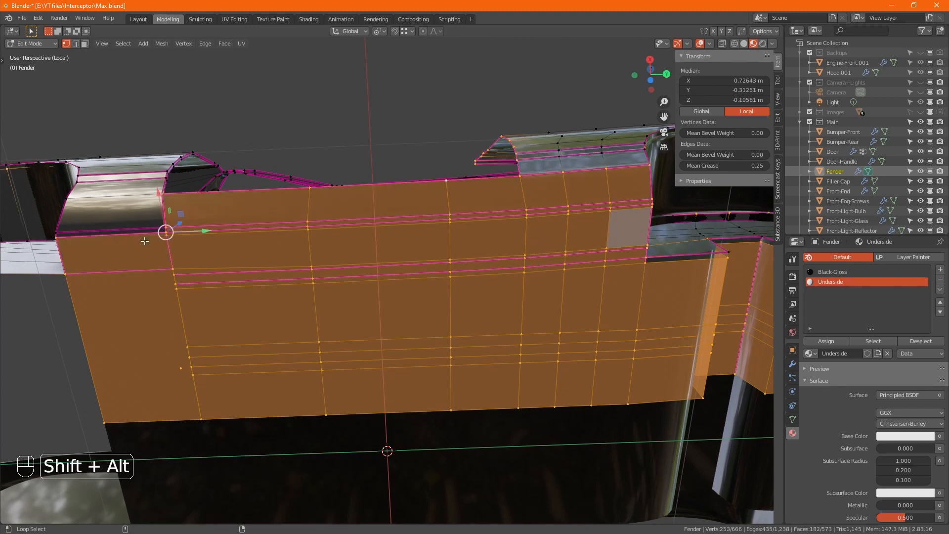
alt+shift+click(140, 230)
middle_drag(291, 195, 316, 233)
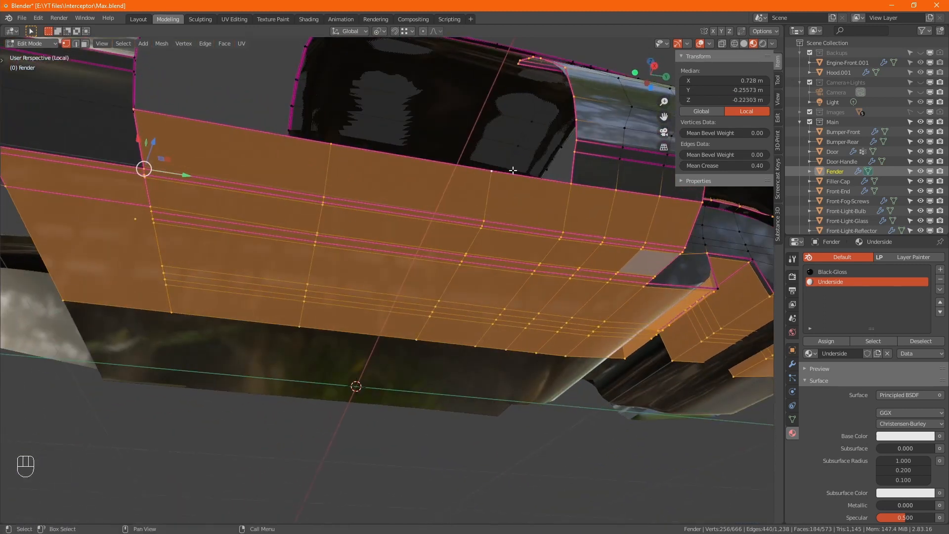
alt+shift+click(589, 186)
alt+shift+click(483, 177)
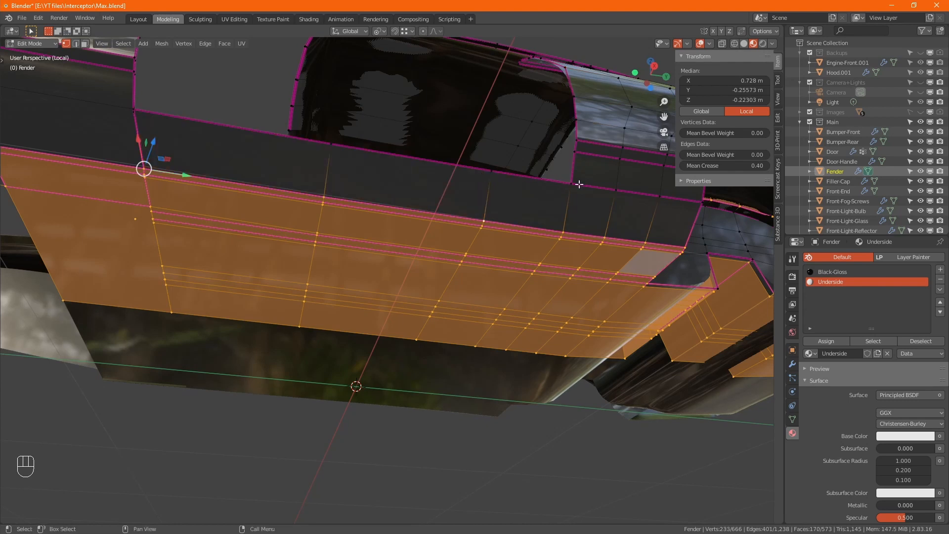
- Extend the selection to the rear wheel arch's inner faces, adding the flat underside faces and arch edge vertices
middle_drag(483, 177, 309, 213)
shift+drag(310, 213, 414, 261)
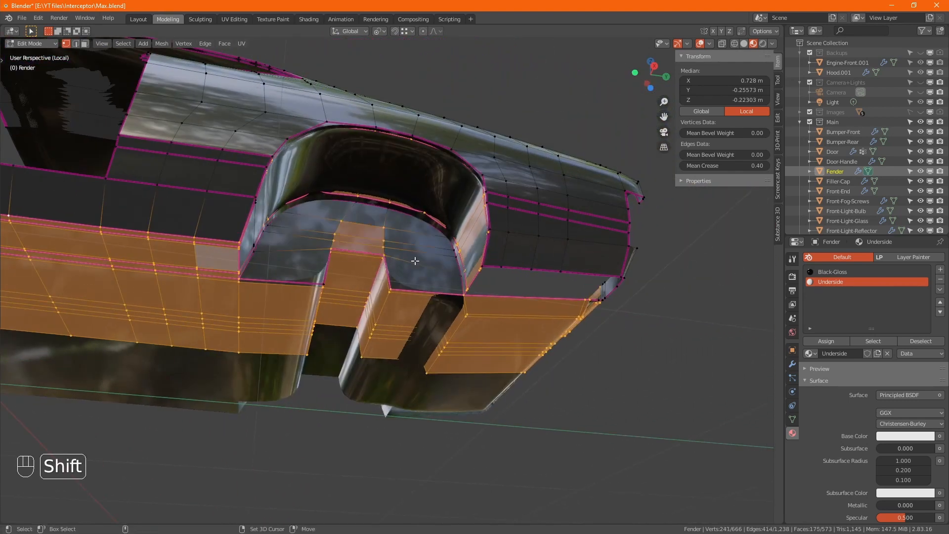
alt+shift+click(433, 226)
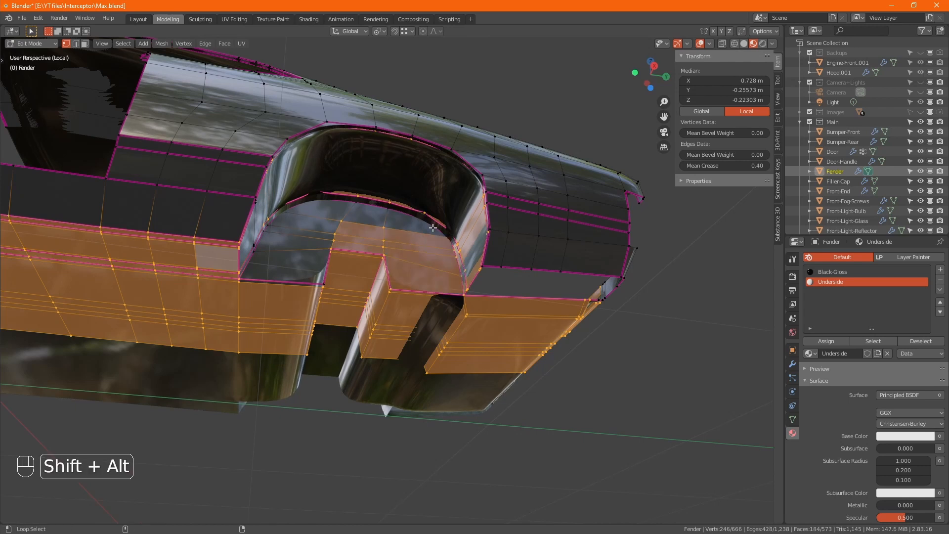
alt+shift+click(264, 237)
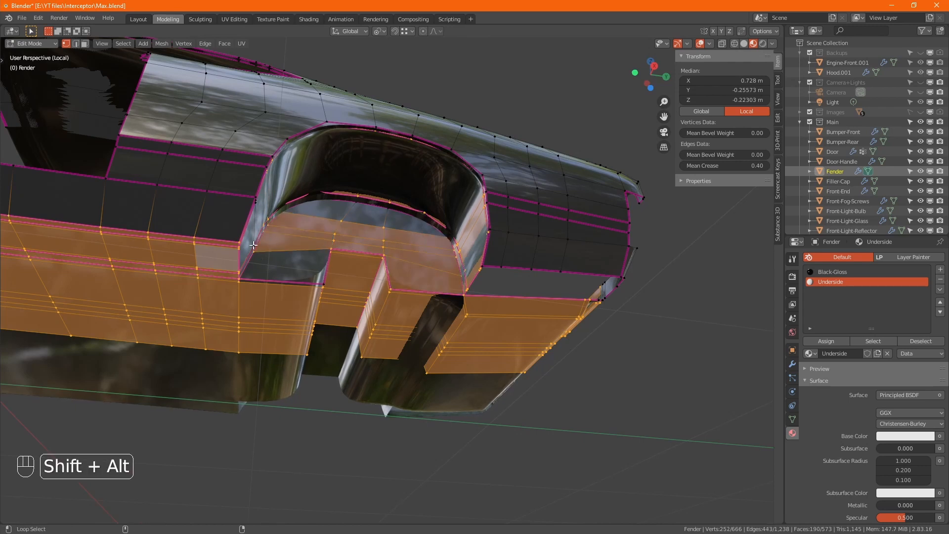
alt+shift+click(256, 202)
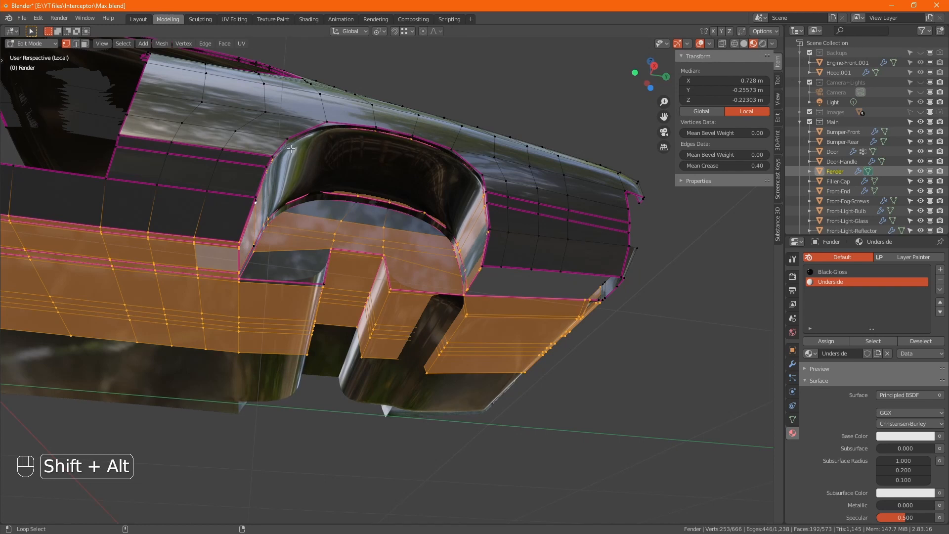
alt+shift+click(471, 167)
alt+shift+click(388, 132)
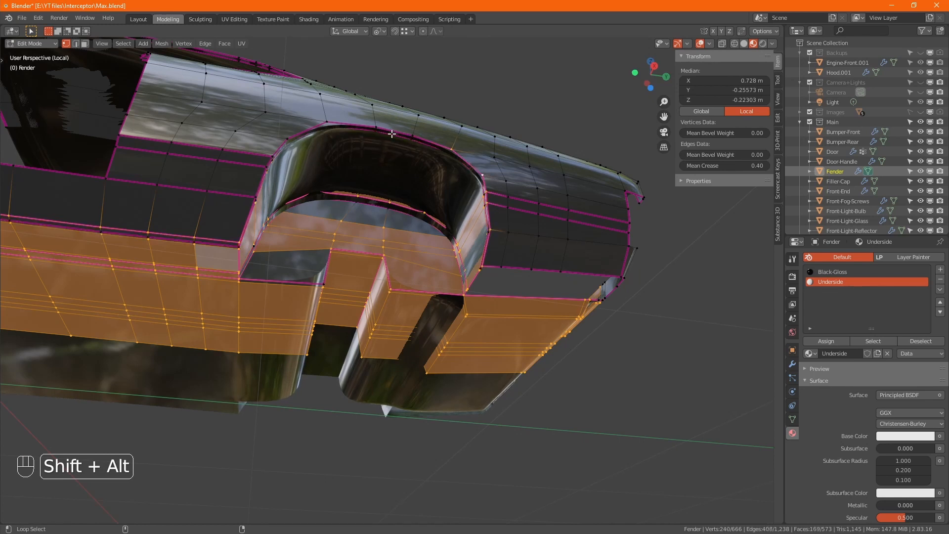
- Turn off the Subdivision modifier's viewport display on Fender and on Rear, making Rear the active mesh in Edit Mode
click(793, 364)
click(874, 311)
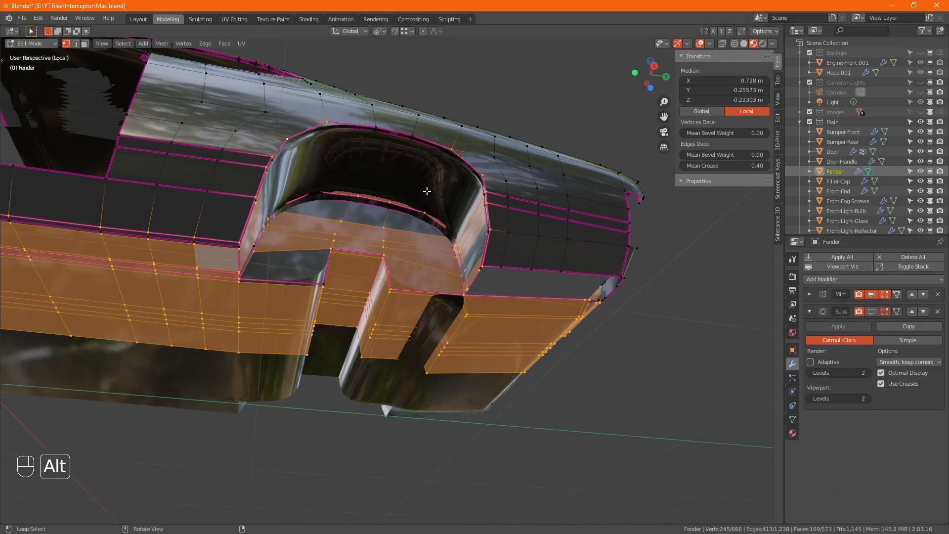
middle_drag(611, 246, 583, 252)
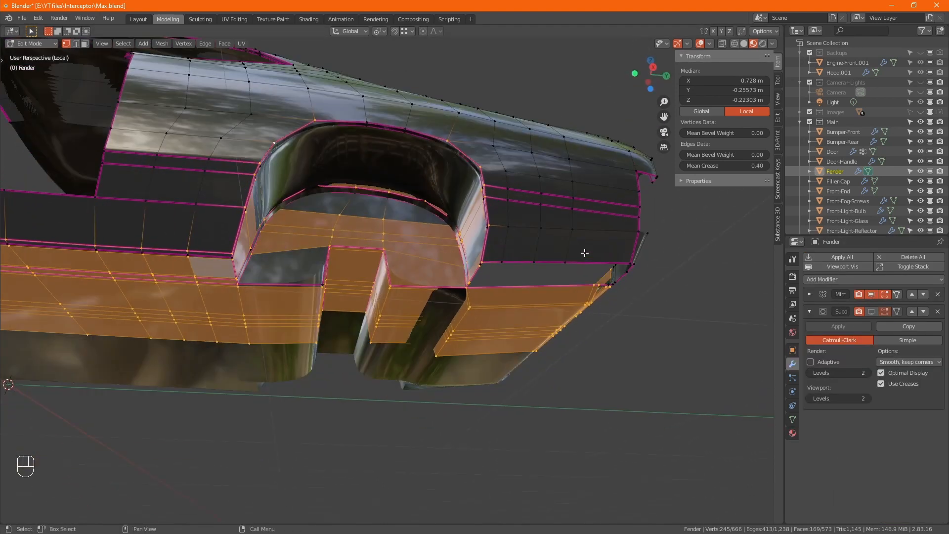
middle_drag(536, 208, 610, 258)
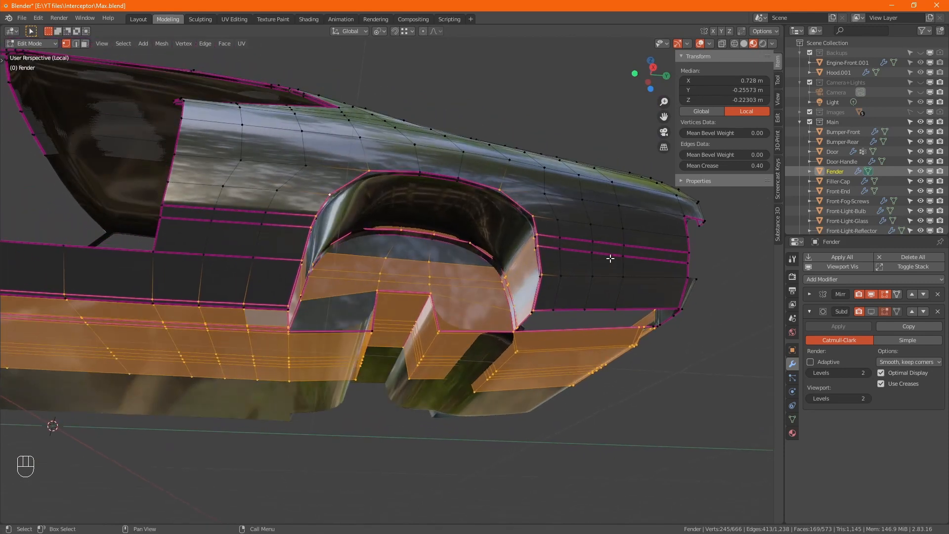
key(Tab)
click(551, 225)
key(Tab)
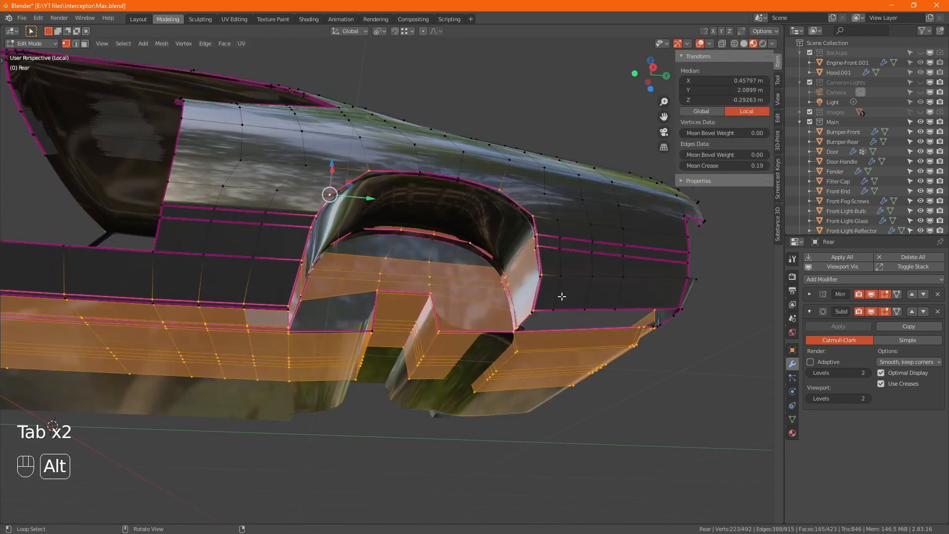
alt+middle_drag(562, 297, 558, 254)
click(871, 312)
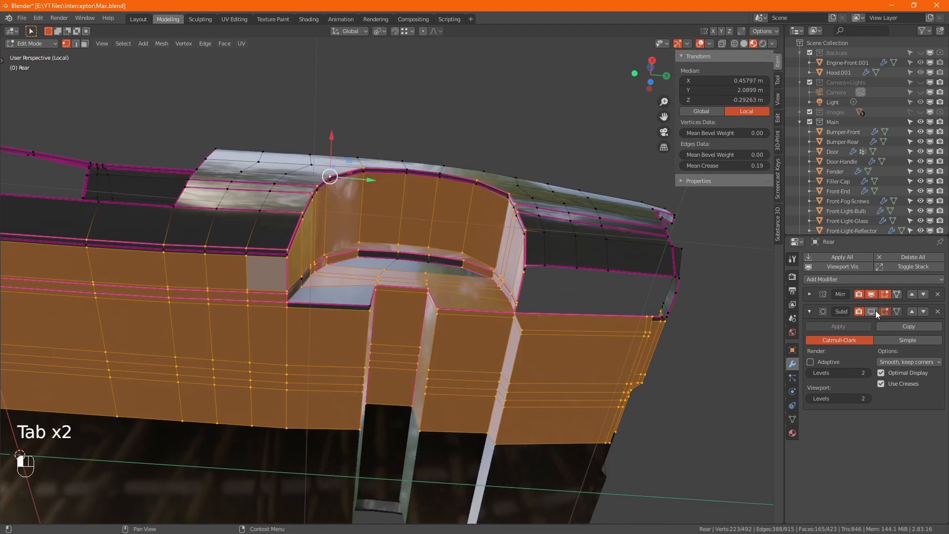
- Add the remaining rim, inner wall and floor edge loops of the rear wheel arch to the selection
alt+shift+click(458, 183)
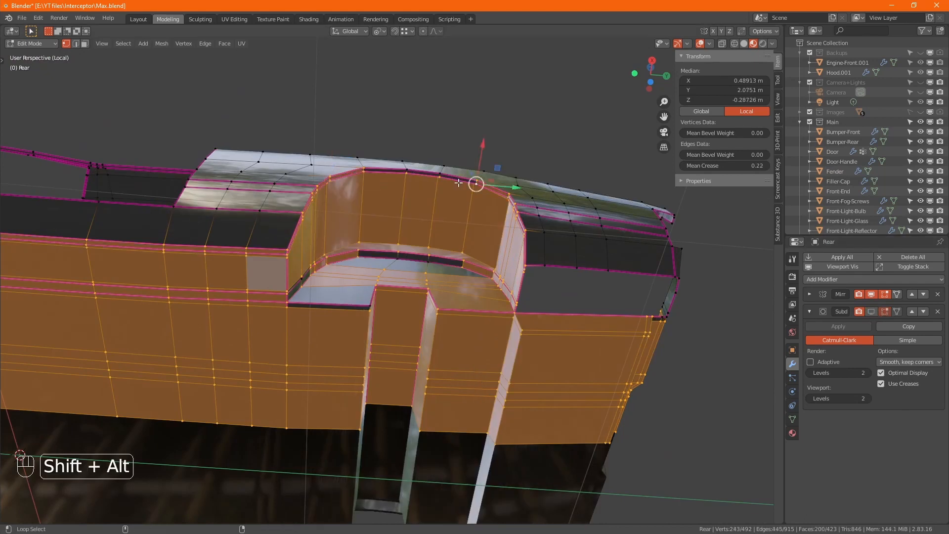
scroll(416, 174, up, 4)
alt+shift+click(428, 171)
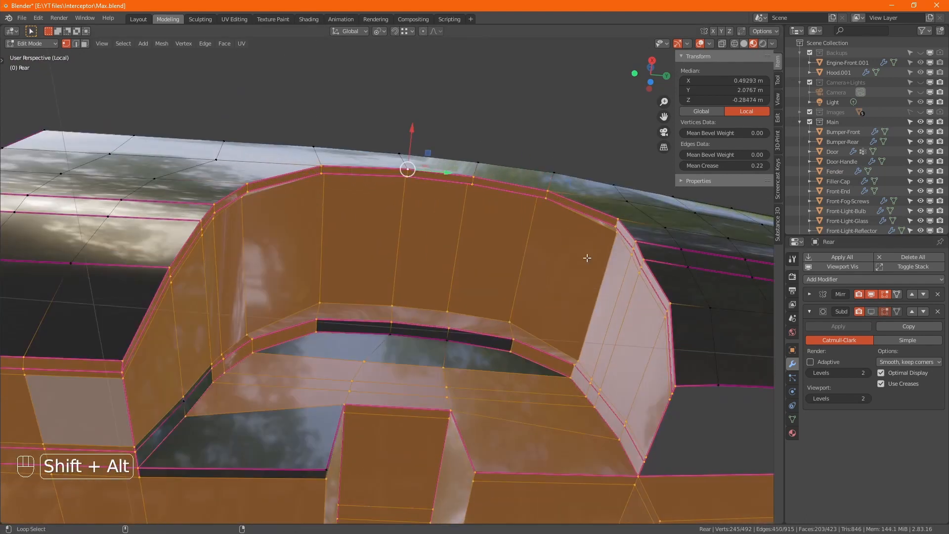
alt+shift+click(414, 334)
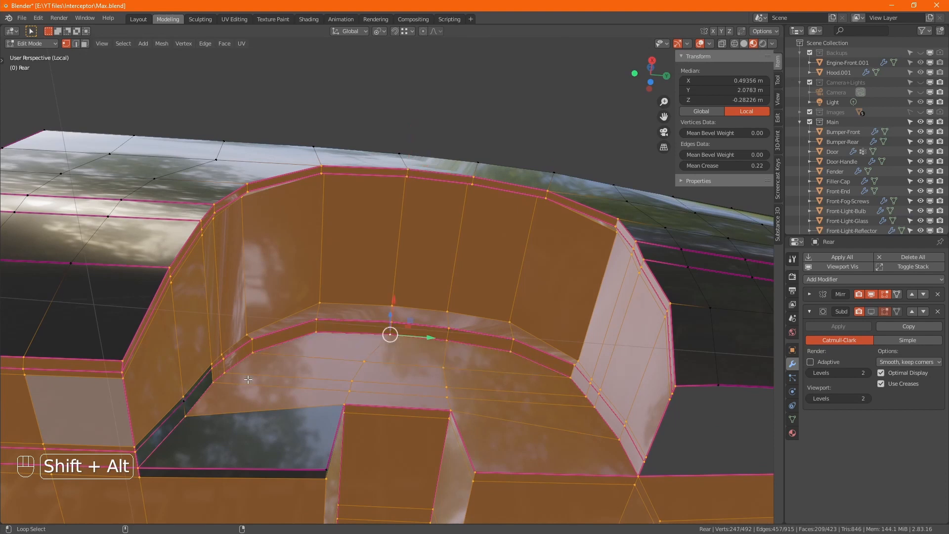
alt+shift+click(176, 411)
alt+shift+click(175, 465)
- Add a second material slot with the existing Underside material to Rear, assign it to the selected underside and wheel arch faces, and leave Edit Mode
scroll(261, 451, down, 6)
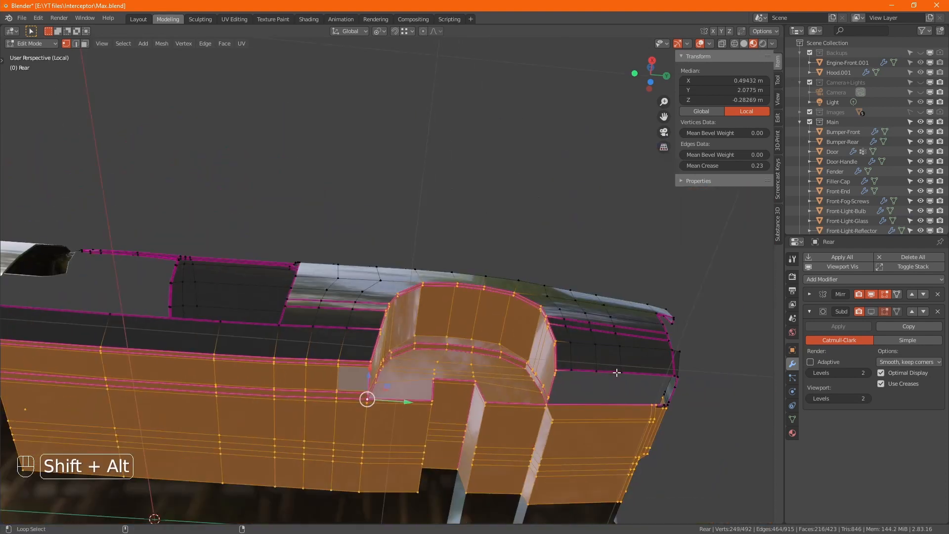
middle_drag(239, 343, 313, 295)
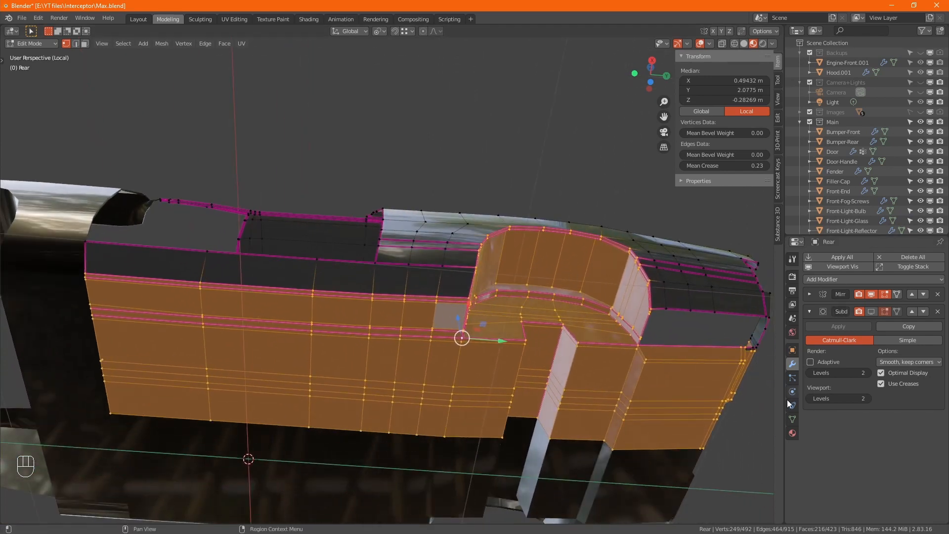
click(793, 433)
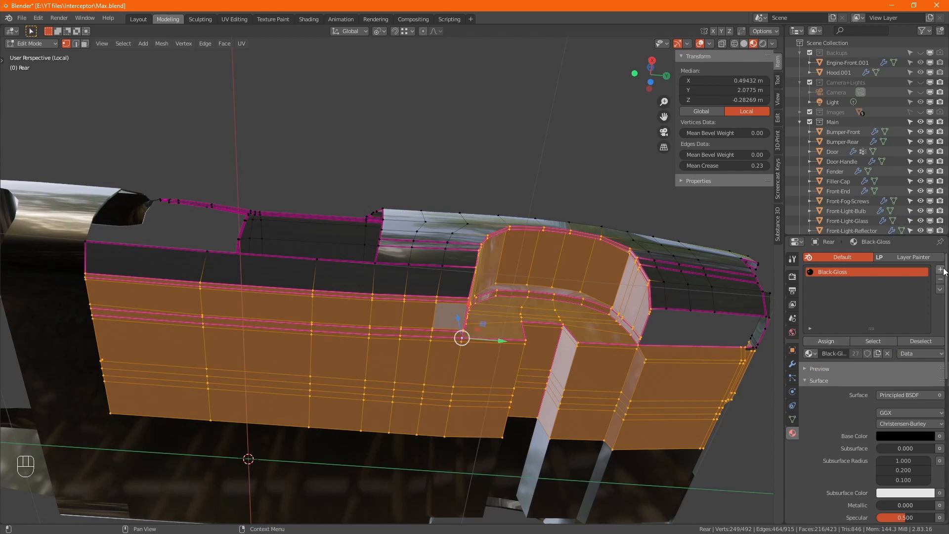
click(940, 270)
click(813, 353)
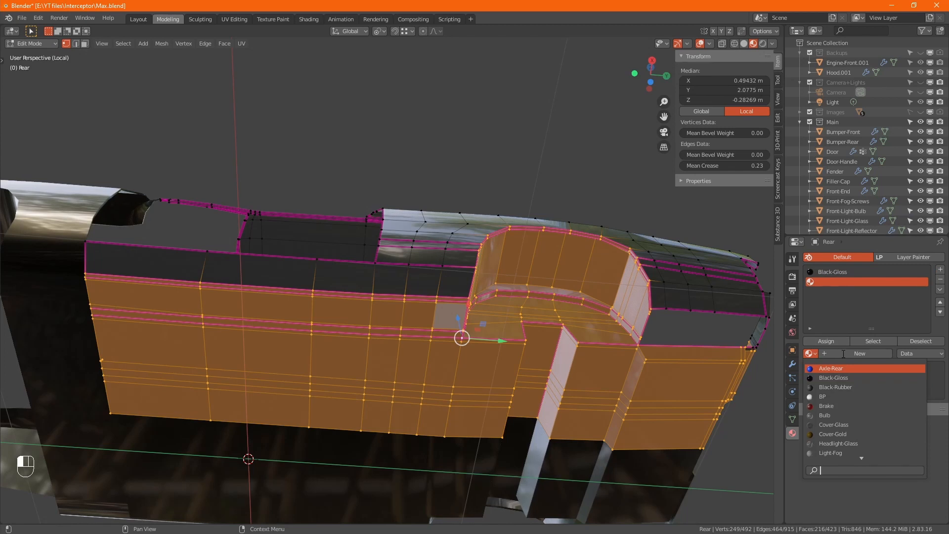
text(un)
key(Return)
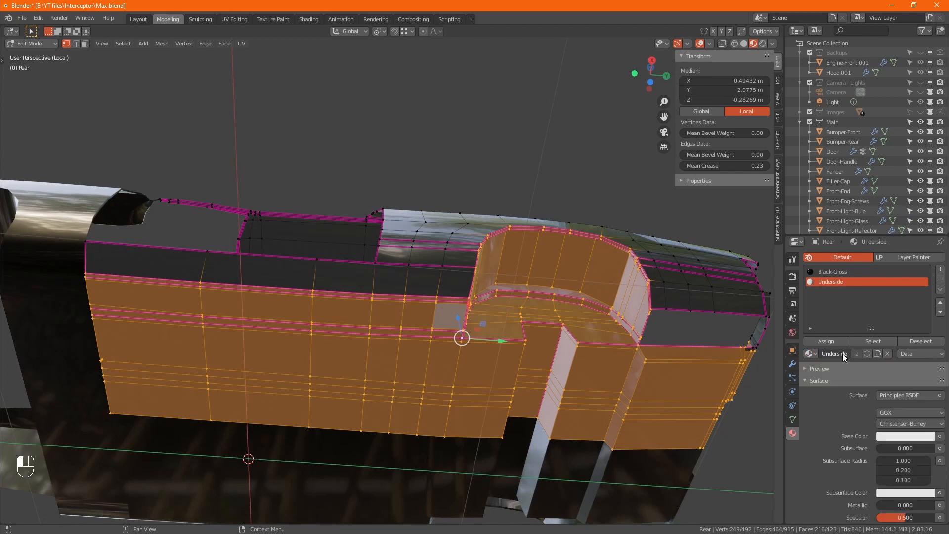
click(835, 341)
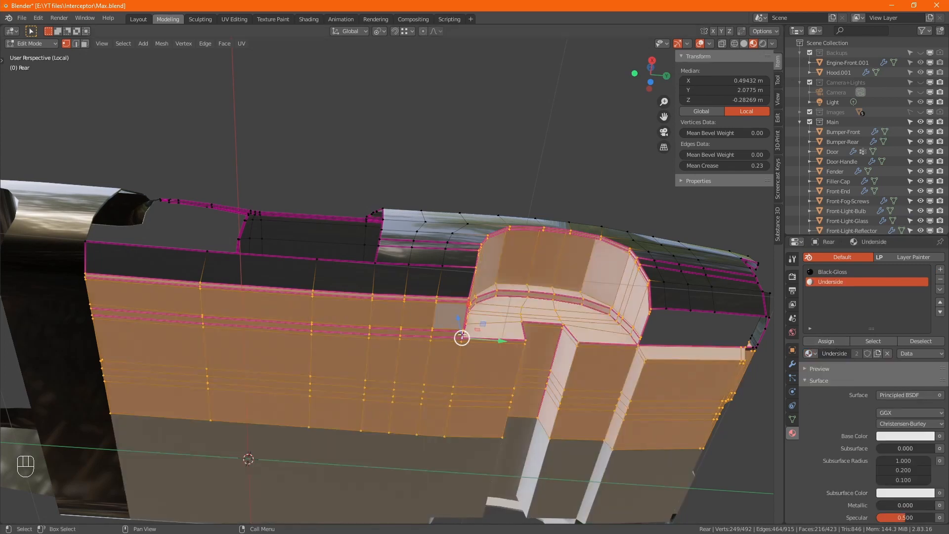
middle_drag(747, 343, 313, 278)
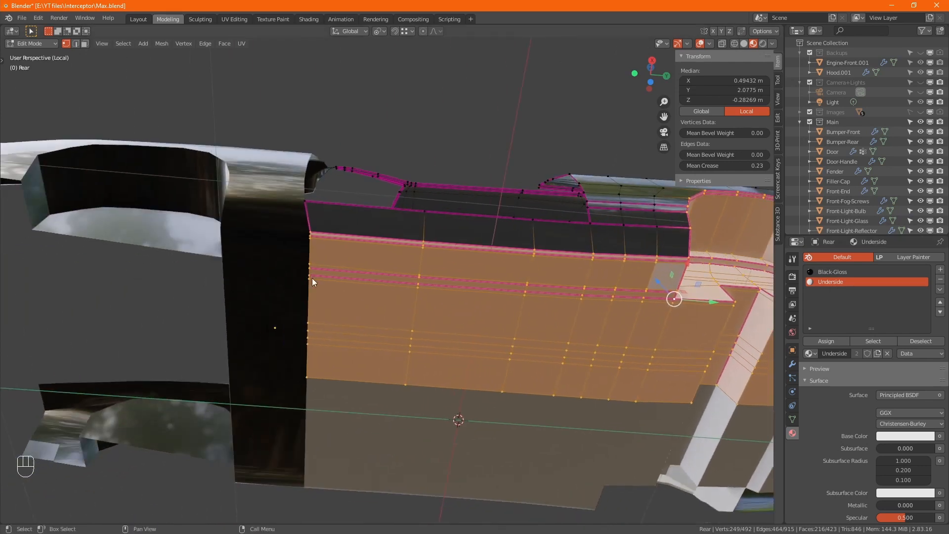
key(Tab)
click(283, 282)
key(Tab)
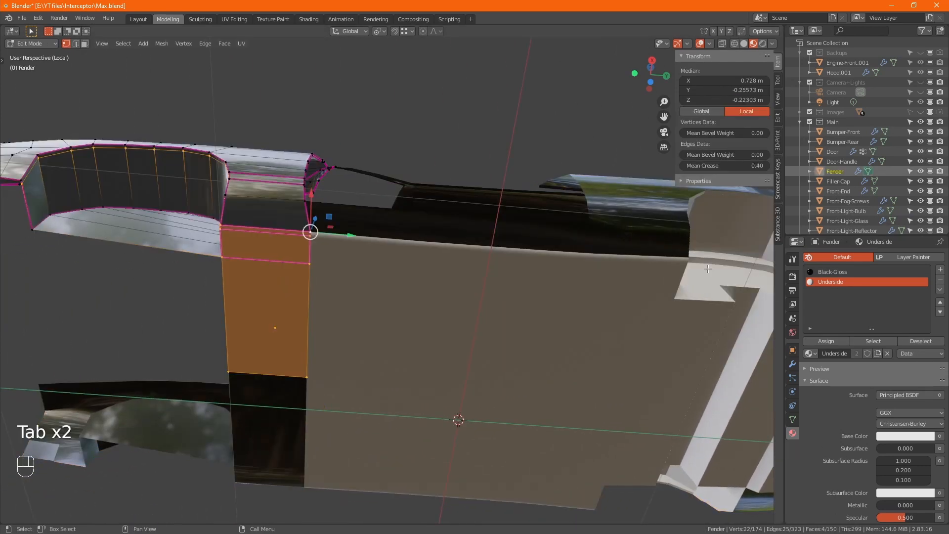
key(Tab)
- Turn the Subdivision modifier's viewport display back on for Rear and for Fender
scroll(542, 318, down, 4)
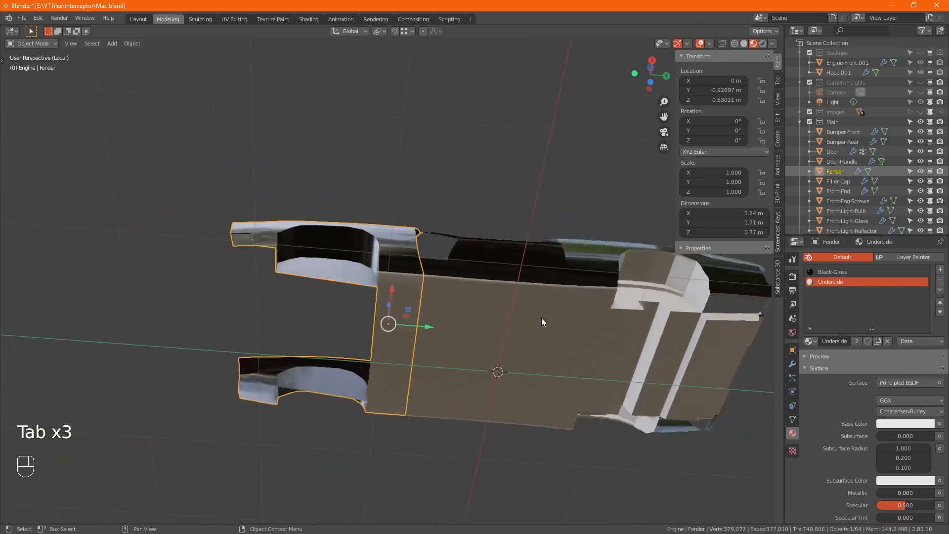
alt+middle_drag(568, 319, 538, 364)
click(546, 255)
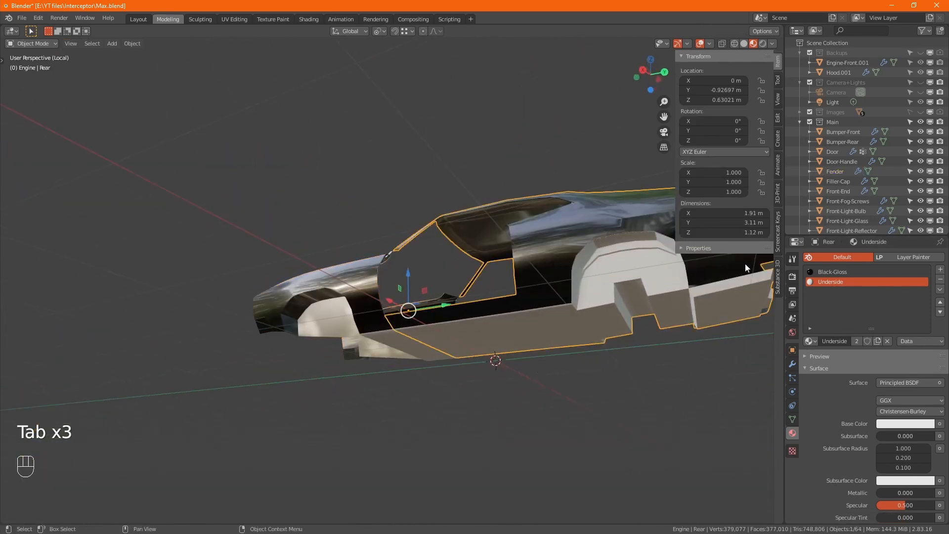
click(793, 364)
click(872, 311)
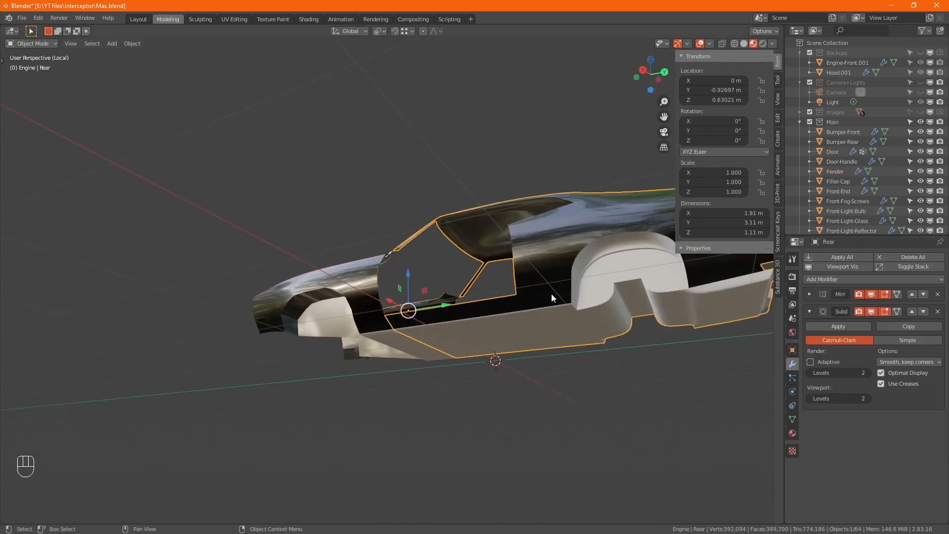
click(367, 283)
click(874, 313)
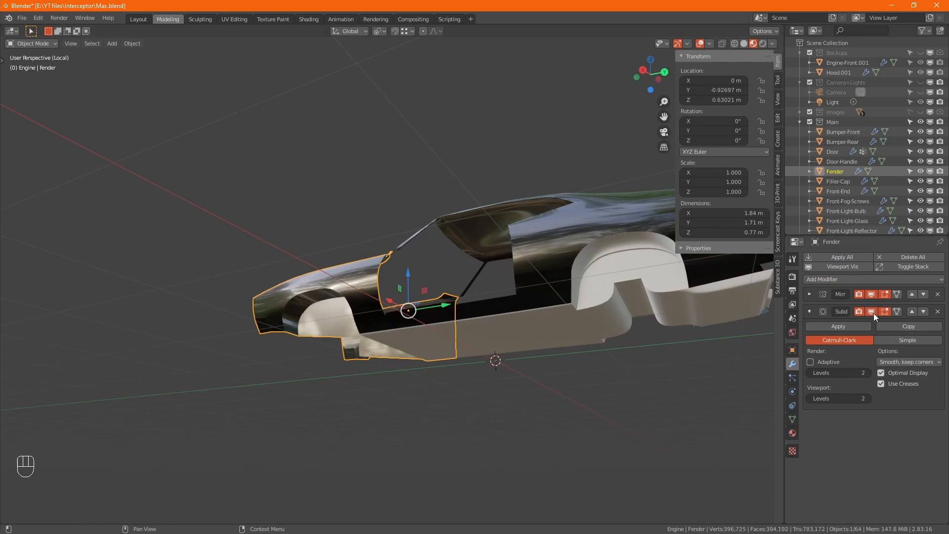
- Select the inner side wall faces of Fender's front wheel arch in Edit Mode and assign the Underside material to them
middle_drag(596, 317, 398, 225)
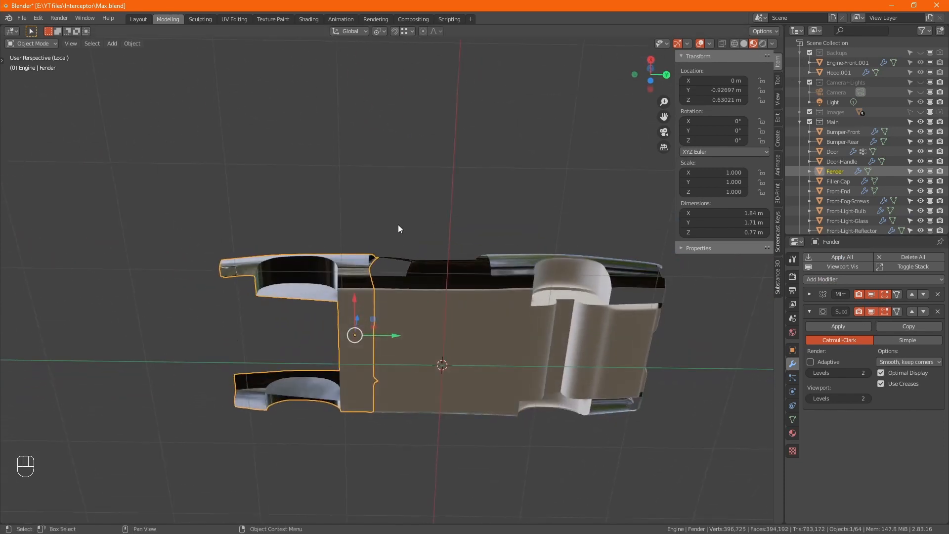
scroll(260, 322, up, 4)
key(Tab)
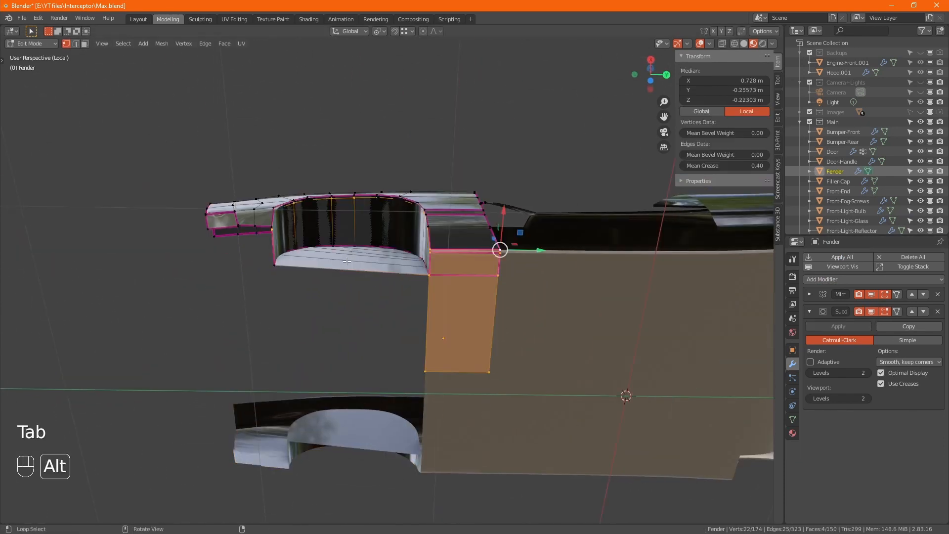
alt+middle_drag(347, 263, 382, 255)
alt+click(370, 221)
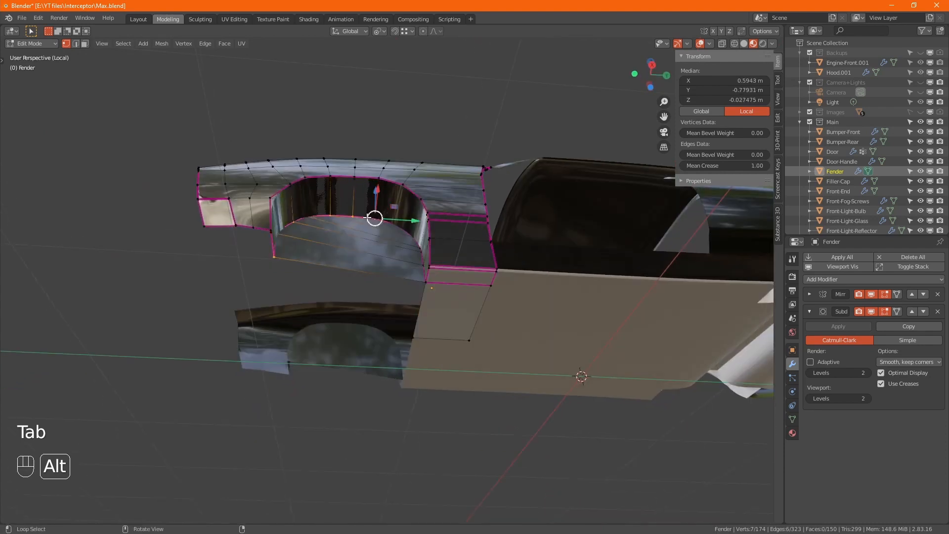
alt+shift+click(418, 259)
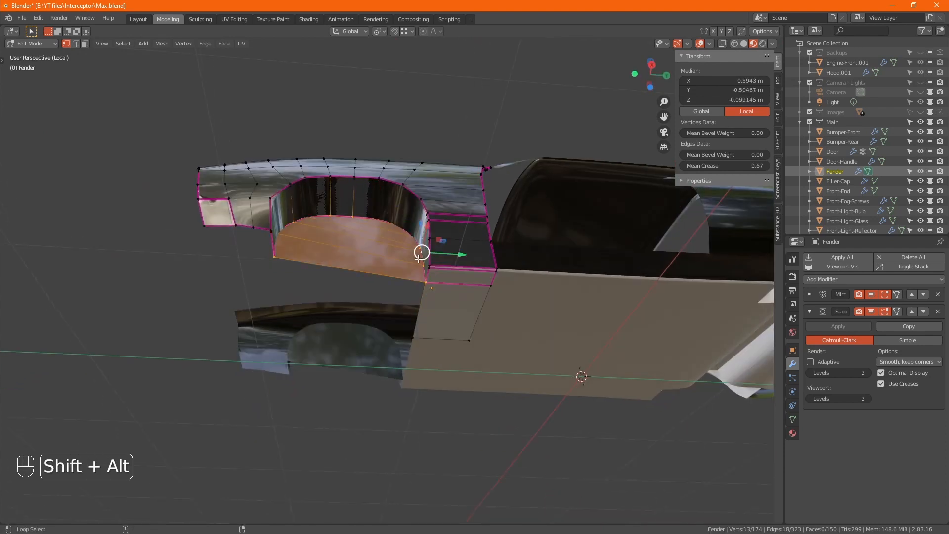
click(793, 433)
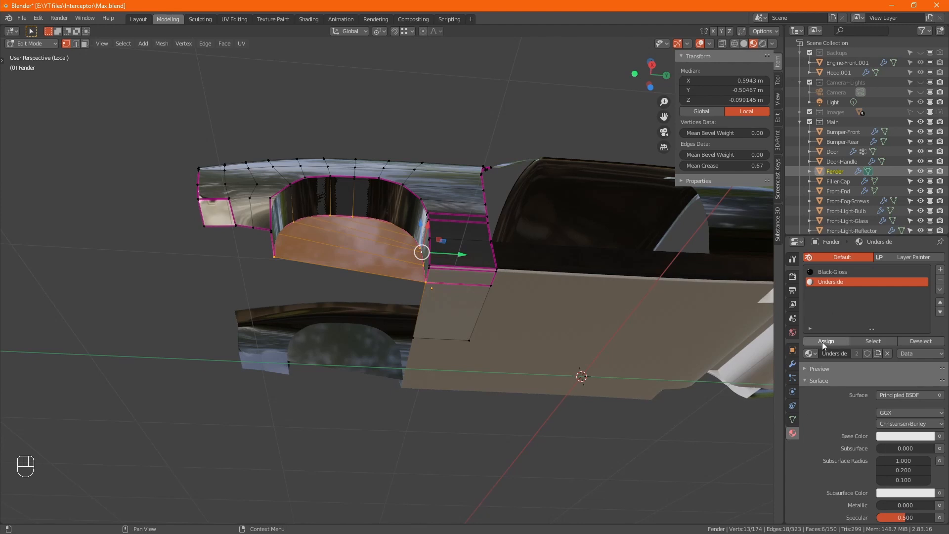
click(824, 341)
- Set the Underside material's roughness to 1.000 and its specular to 0.000
scroll(830, 368, down, 10)
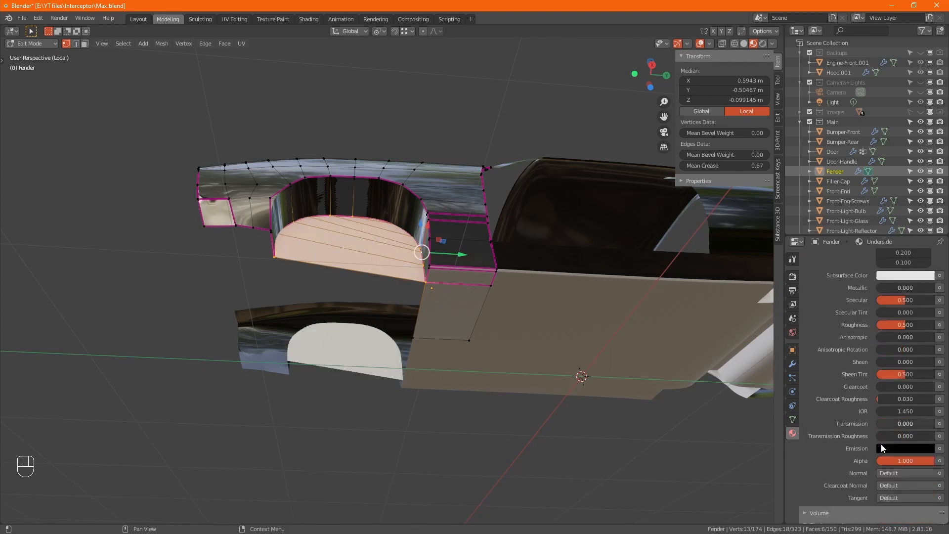
scroll(881, 444, down, 2)
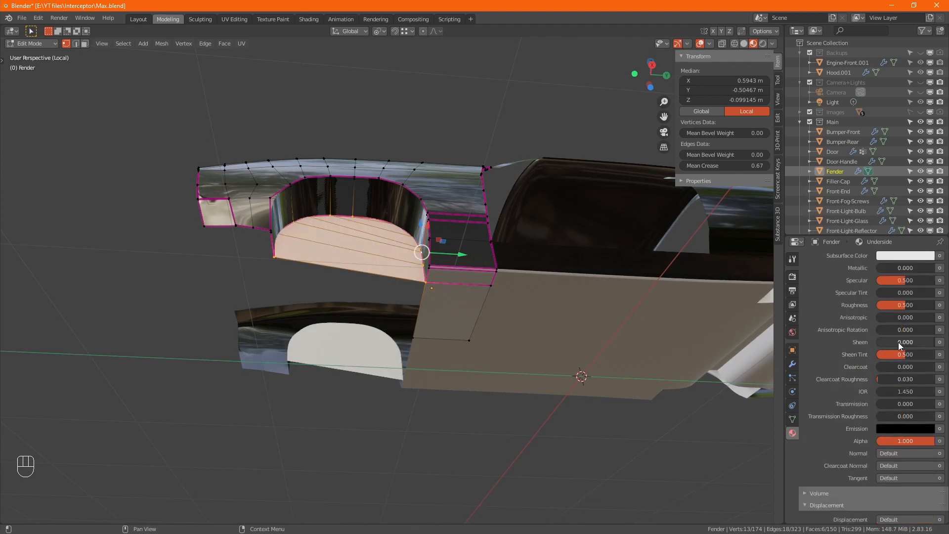
drag(903, 306, 937, 306)
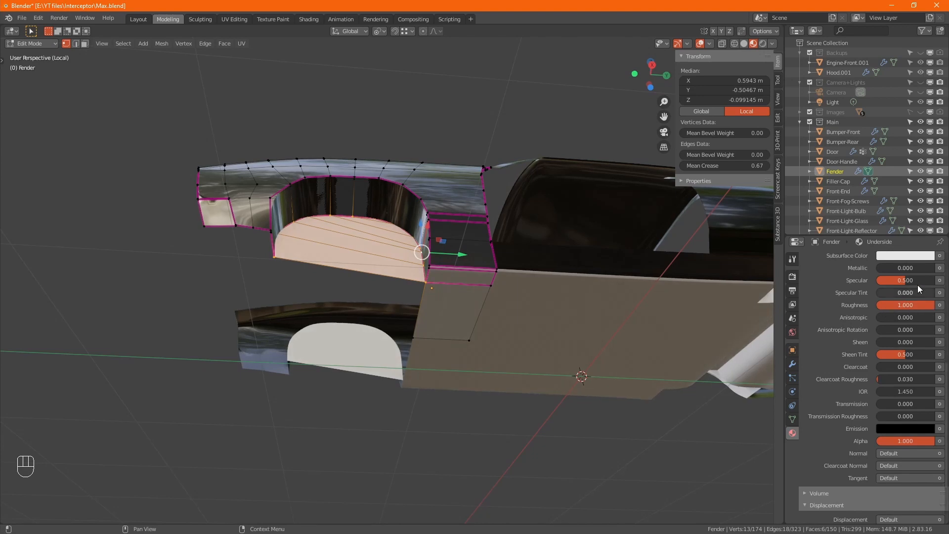
drag(904, 280, 876, 280)
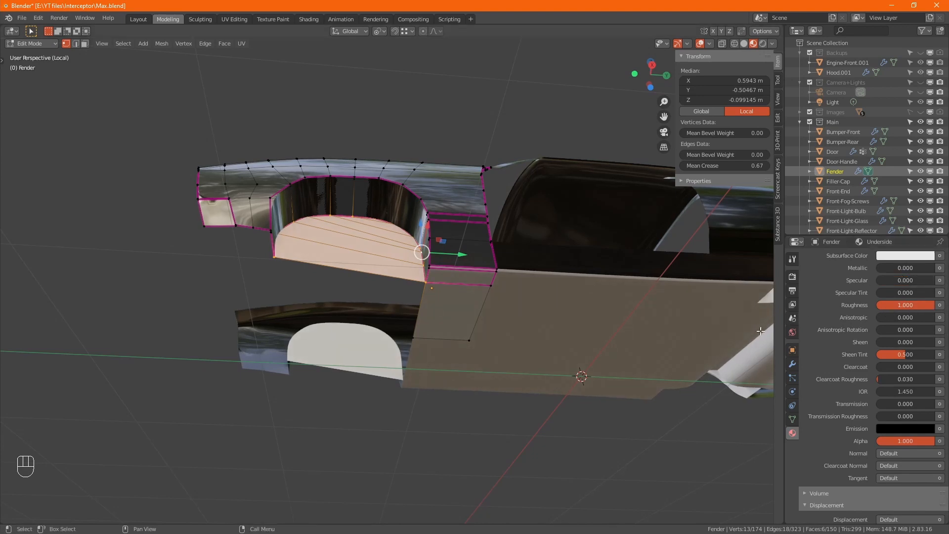
- Darken the Underside material's base color to a near-black grey with an HSV value of 0.127
shift+middle_drag(561, 349, 505, 381)
scroll(896, 308, up, 8)
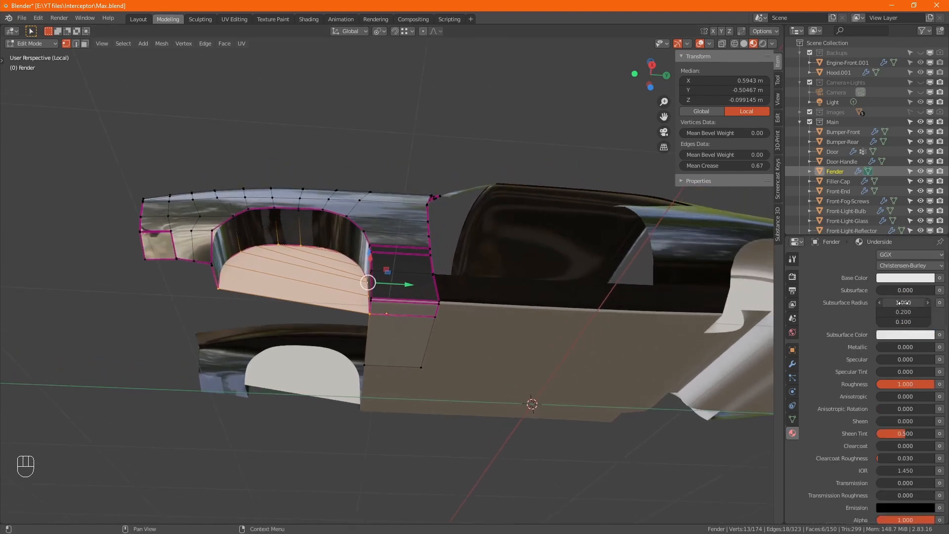
click(898, 356)
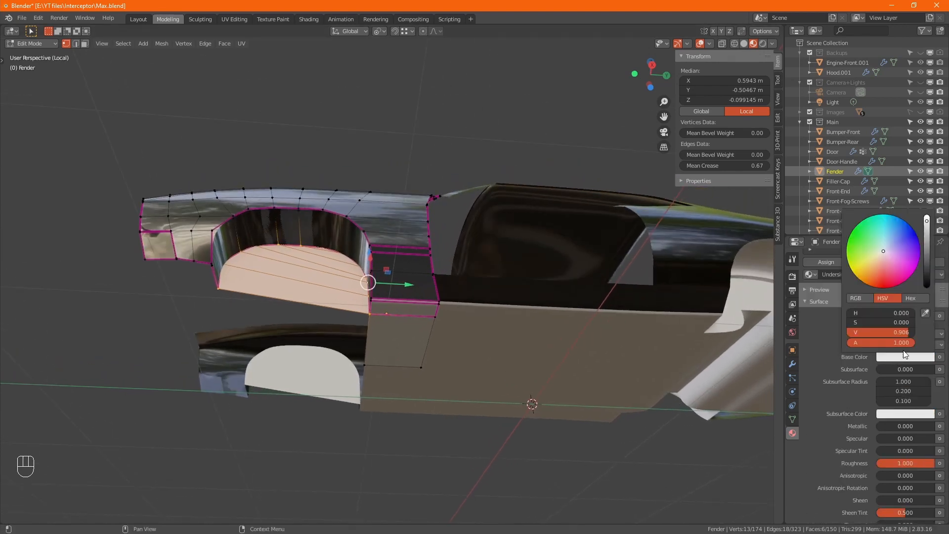
drag(928, 226, 927, 282)
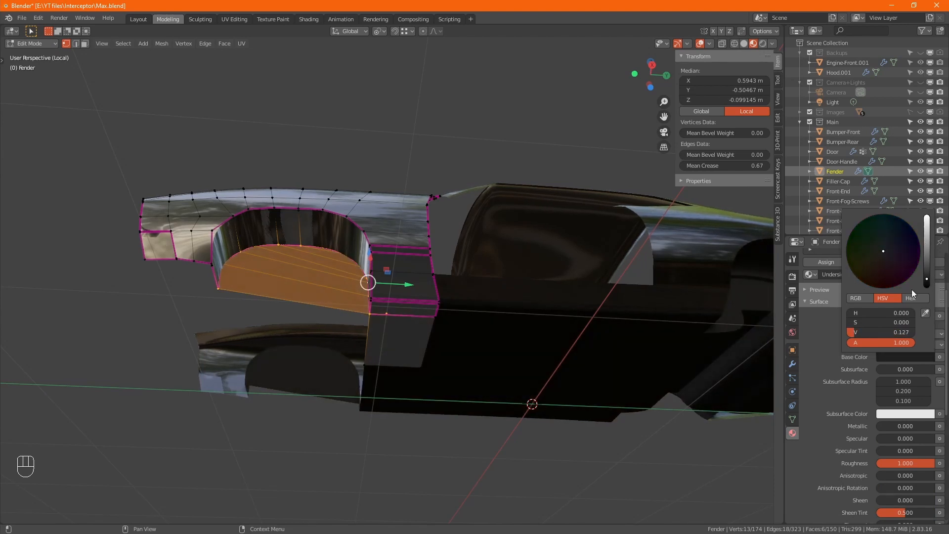
- Leave Edit Mode on Fender and exit local view to bring back the complete car
key(Tab)
alt+middle_drag(628, 465, 658, 453)
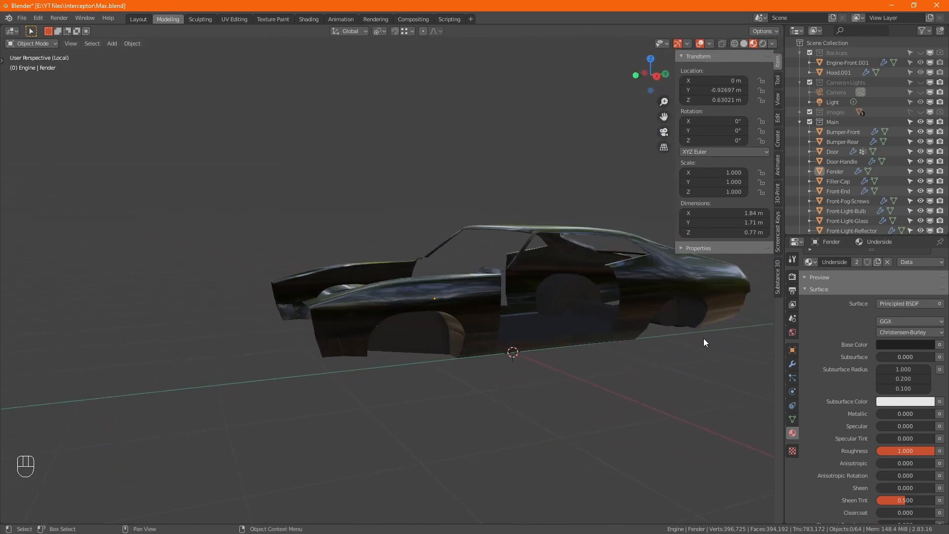
key(KP_Divide)
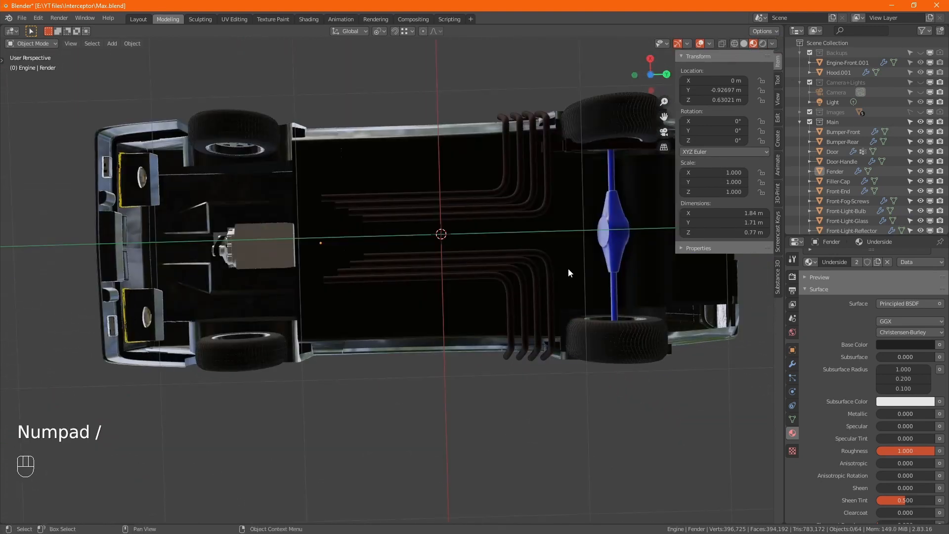
- Select the leaf spring and show the rear axle area in solid shading from the orthographic bottom view
alt+middle_drag(517, 236, 618, 127)
click(568, 145)
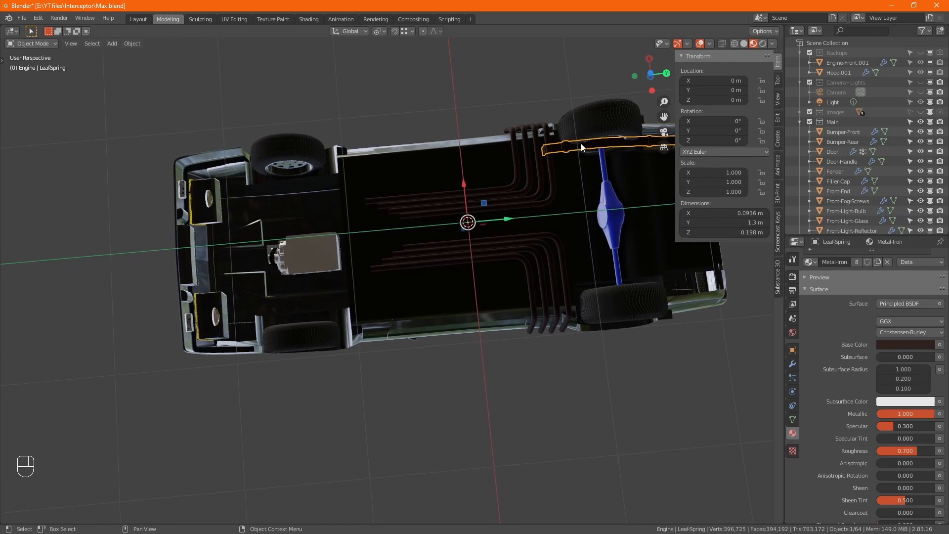
middle_drag(597, 168, 463, 246)
key(KP_7)
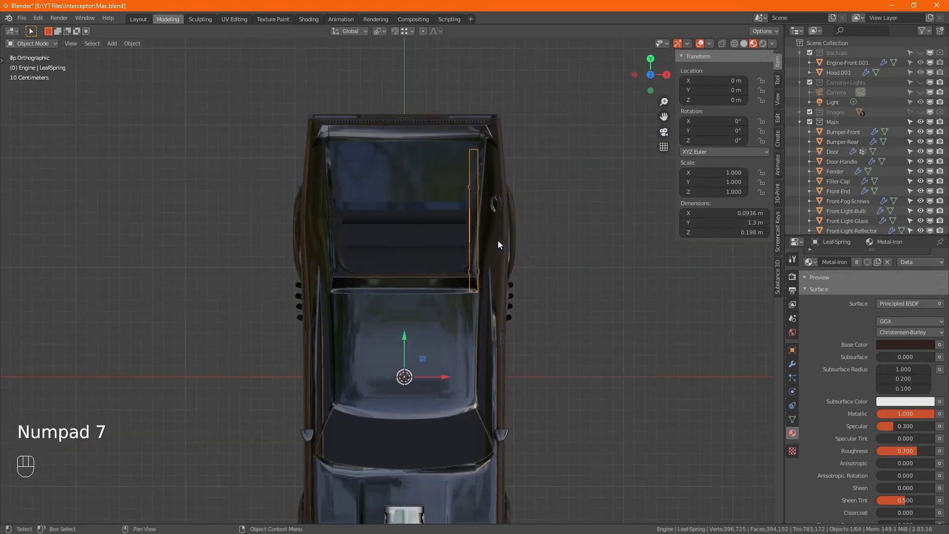
click(745, 44)
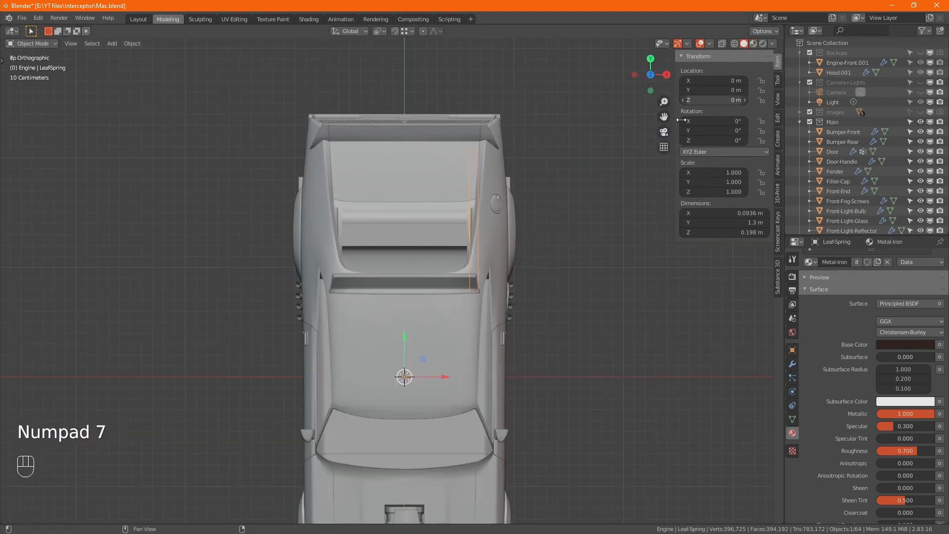
key(ctrl+KP_7)
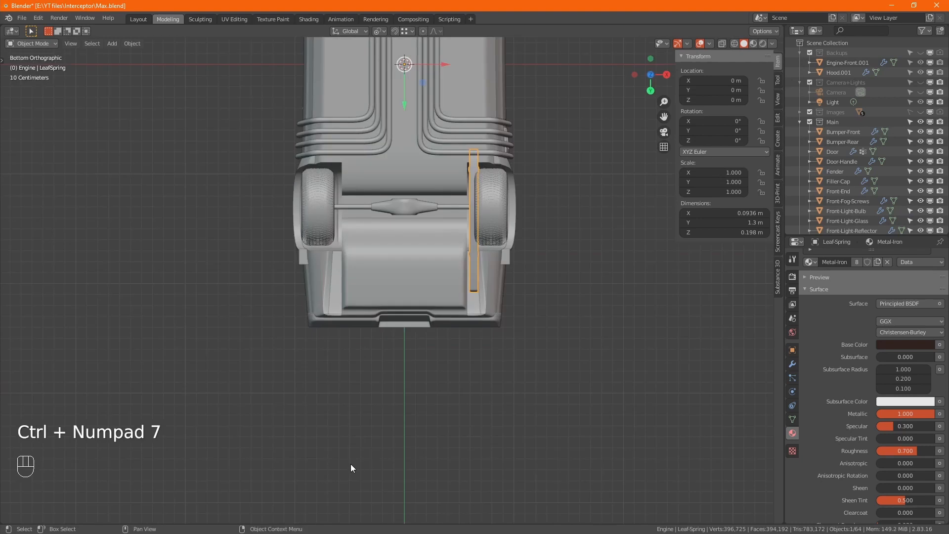
scroll(476, 301, up, 3)
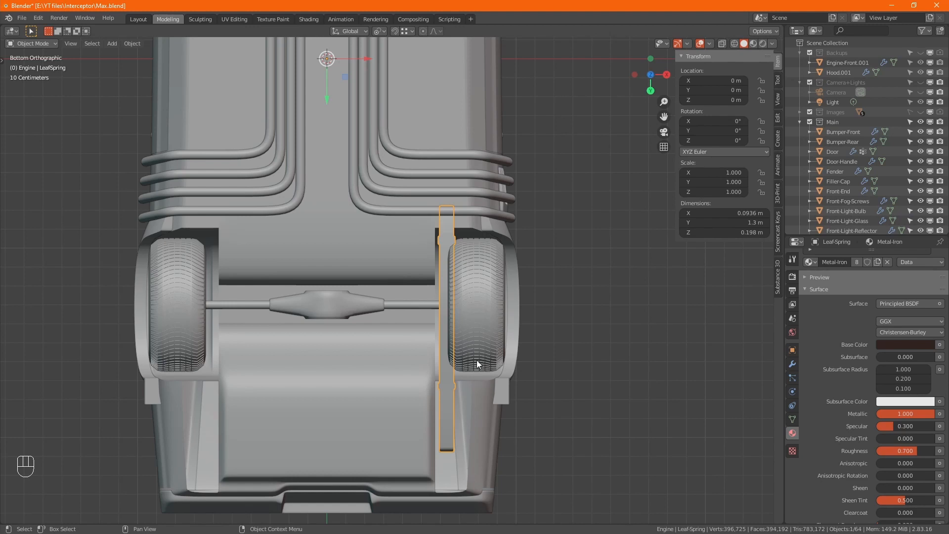
- Move the whole leaf spring mesh about 0.019 m inward along X, box-select its outer-side vertices, and leave Edit Mode
key(Tab)
key(a)
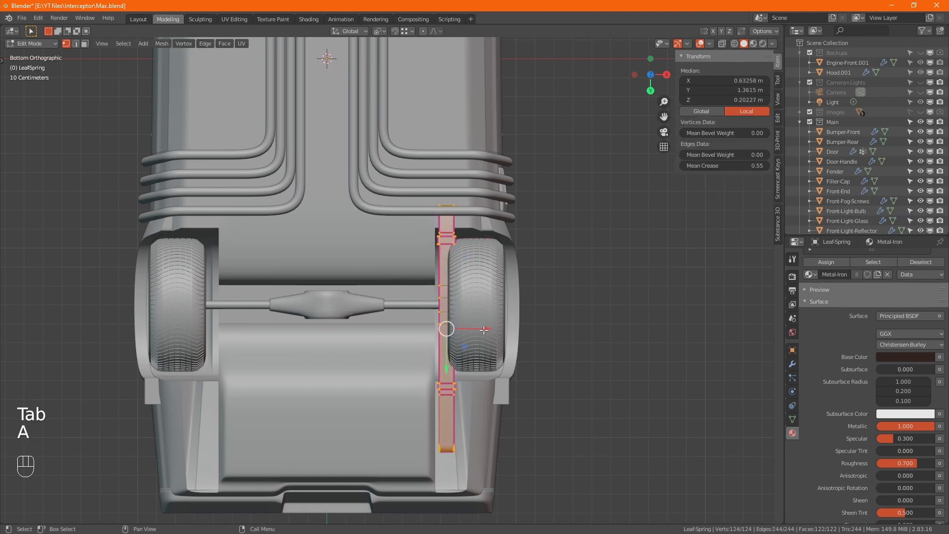
shift+drag(484, 329, 453, 331)
key(alt+z)
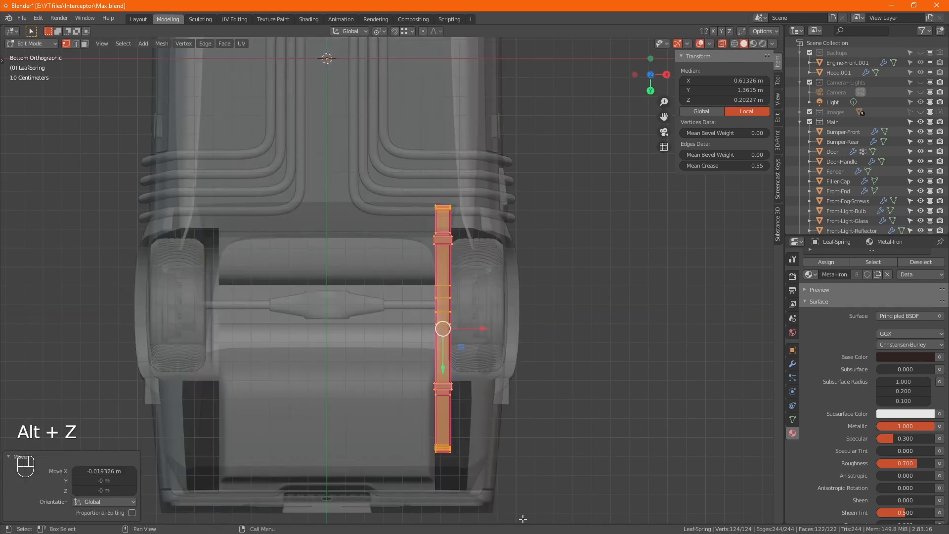
drag(523, 518, 441, 182)
key(alt+z)
middle_drag(440, 182, 574, 337)
key(Tab)
- Select the rear tyres and the wheel parts inside them, leaving the rear axle out of the selection
click(509, 315)
key(alt+z)
drag(383, 464, 414, 393)
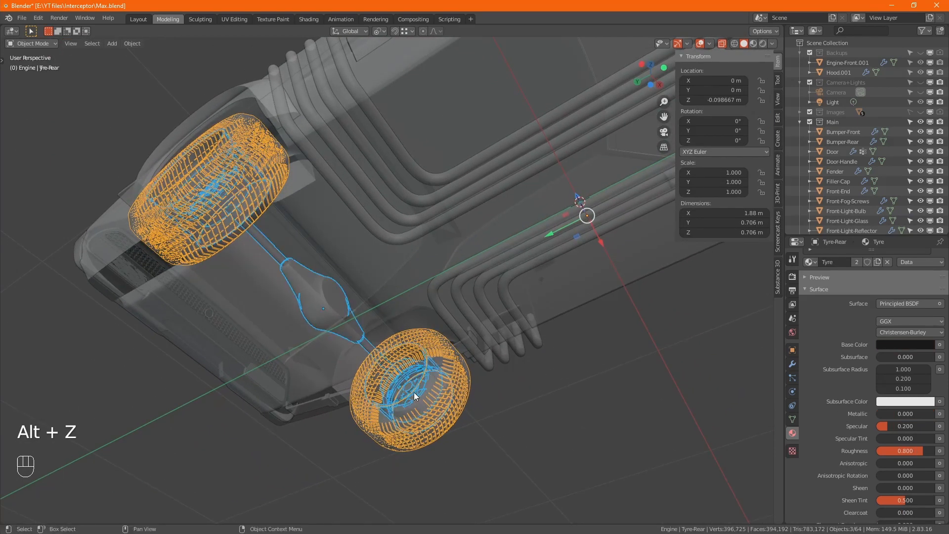
key(alt+z)
ctrl+click(322, 305)
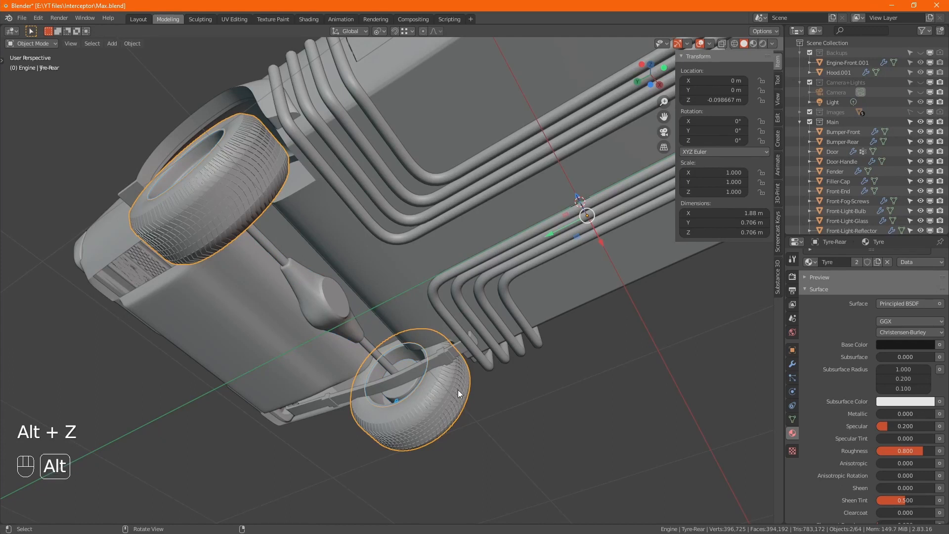
- Add the rear axle to the tyre and wheel selection, select all their vertices in Edit Mode, and deselect the axle's differential vertices
alt+middle_drag(458, 395, 440, 379)
key(Tab)
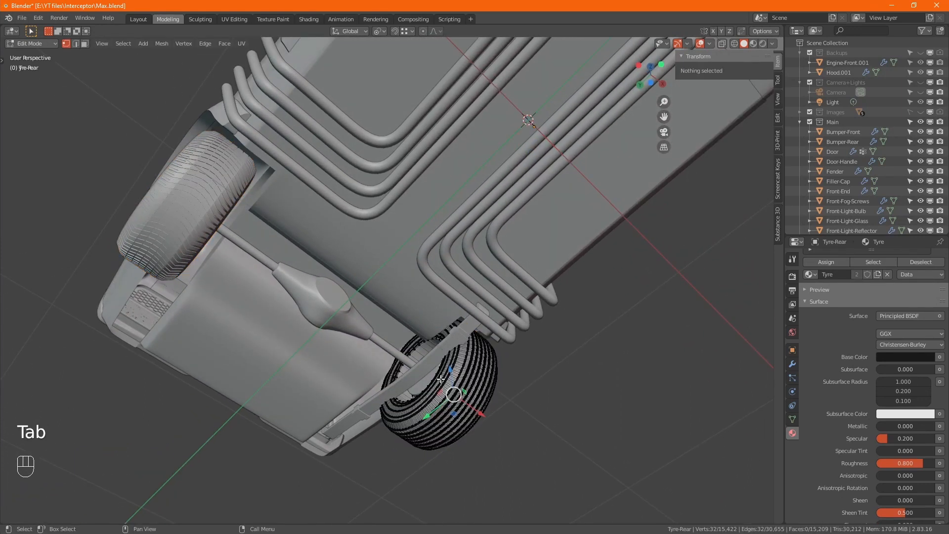
key(Tab)
shift+click(365, 316)
key(Tab)
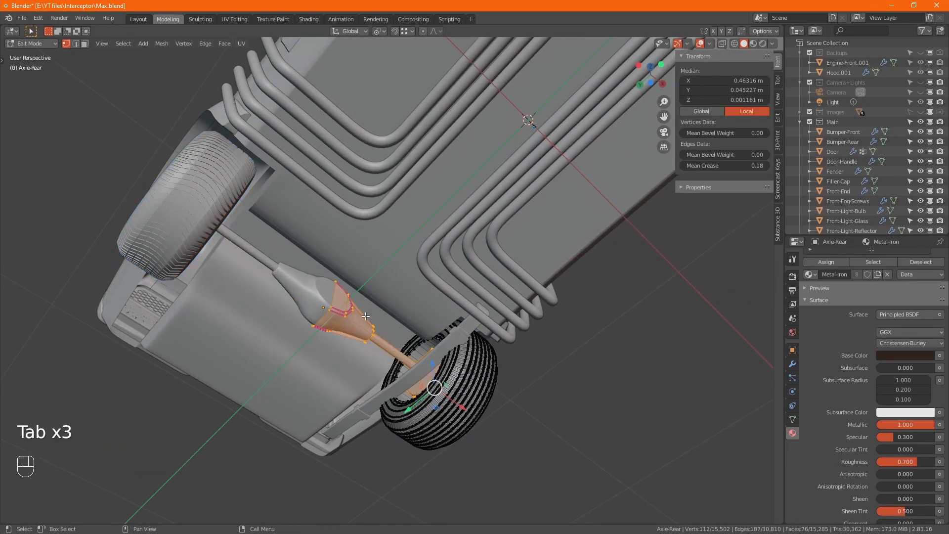
key(alt+z)
key(a)
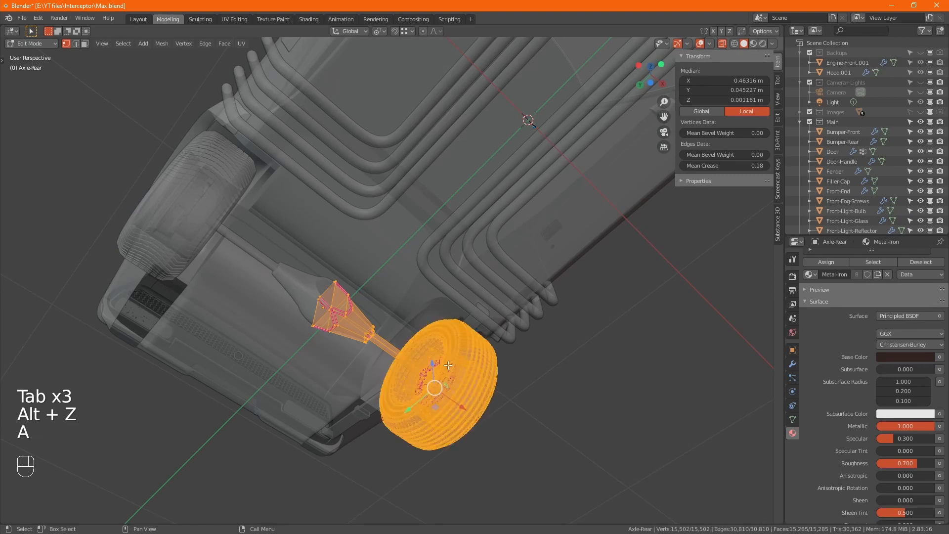
ctrl+drag(270, 215, 371, 356)
ctrl+drag(380, 357, 381, 356)
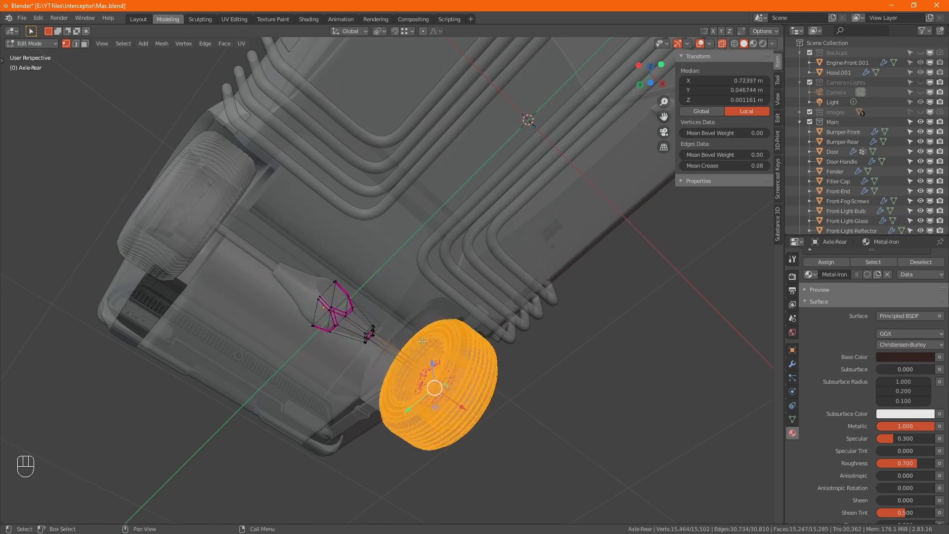
- Move the selected rear wheel assembly and outer axle end about 0.027 m outward along X
mouse_move(518, 352)
middle_down()
mouse_move(502, 366)
mouse_move(502, 396)
mouse_move(494, 362)
mouse_move(514, 378)
mouse_move(504, 364)
mouse_move(488, 367)
mouse_move(510, 376)
mouse_move(509, 343)
middle_up()
key(alt+z)
scroll(487, 371, up, 3)
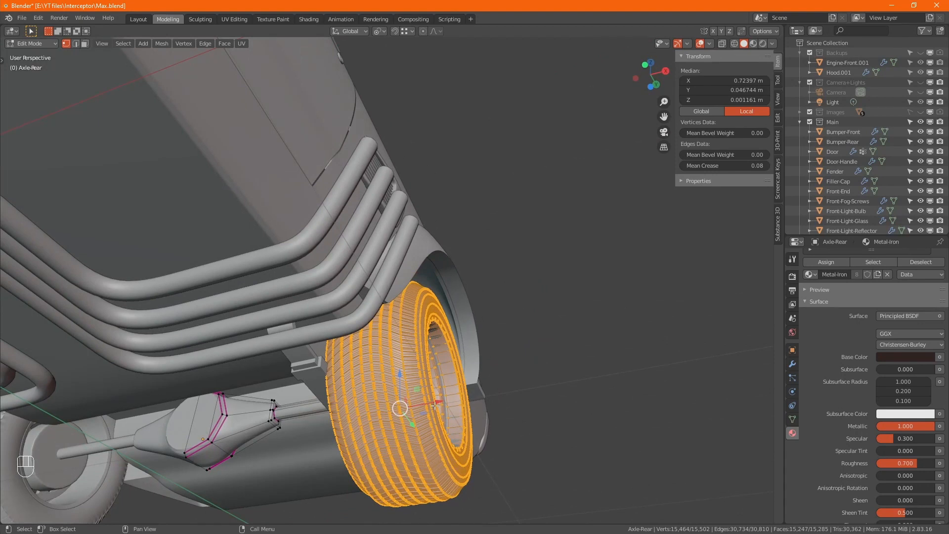
drag(440, 404, 444, 404)
alt+middle_drag(444, 404, 517, 313)
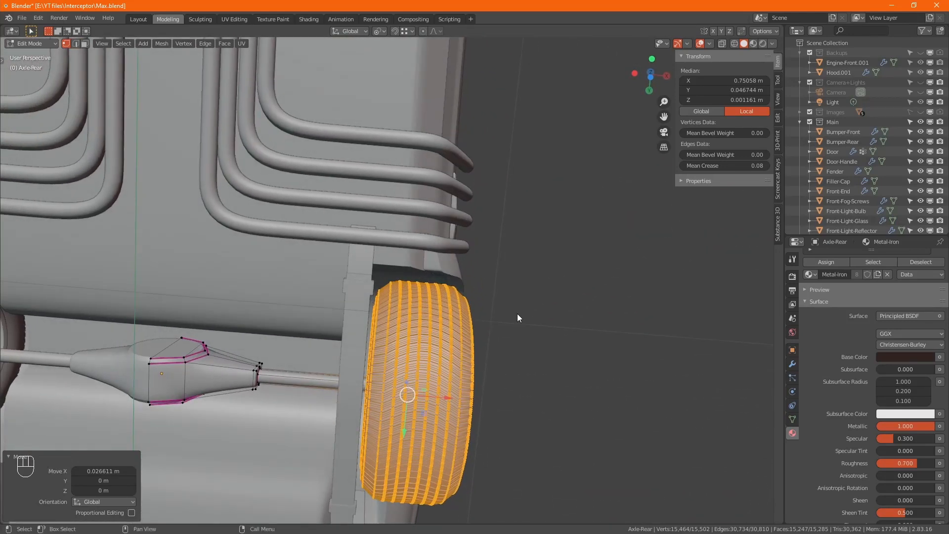
- Leave Edit Mode, enable the leaf spring's Mirror modifier in the viewport, and clear the selection
key(Tab)
click(354, 264)
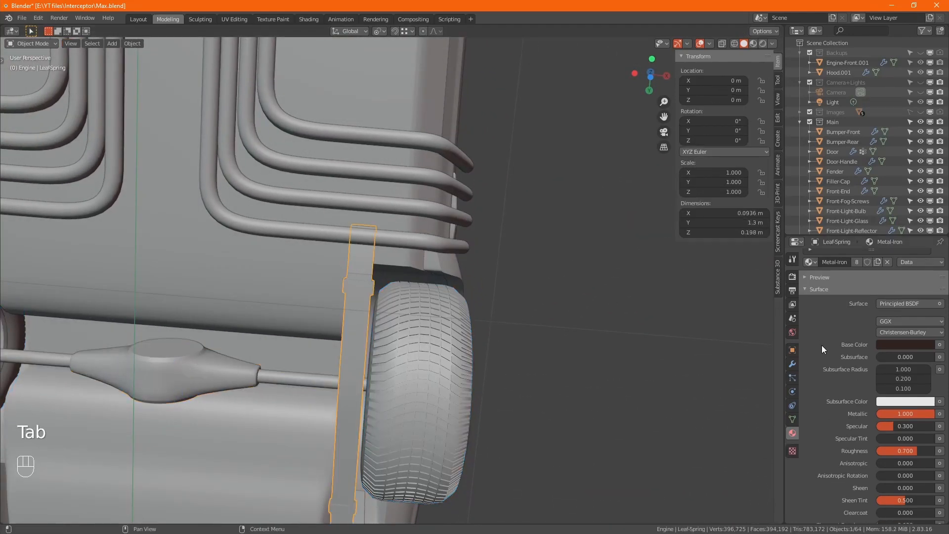
click(793, 363)
click(617, 328)
alt+middle_drag(617, 328, 581, 326)
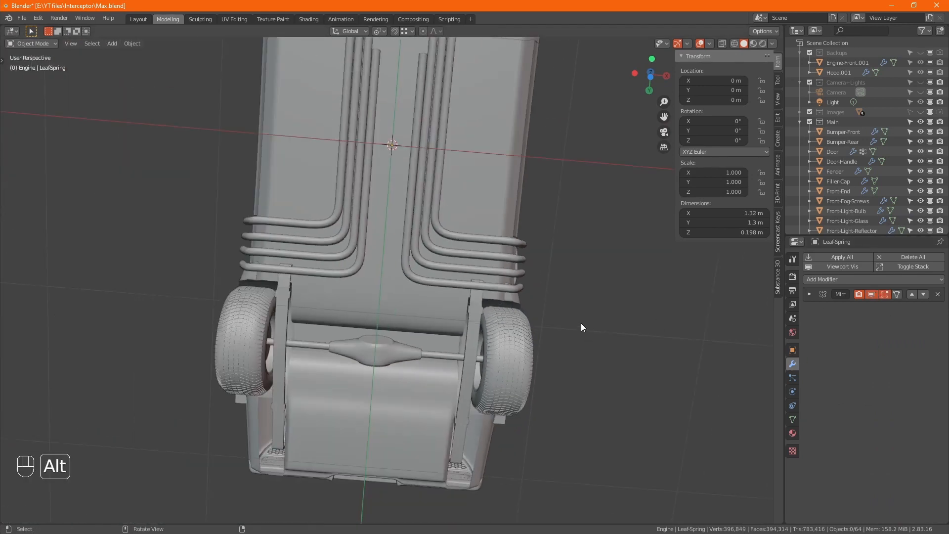
- Display the car in Material Preview shading and view it from the side
click(760, 44)
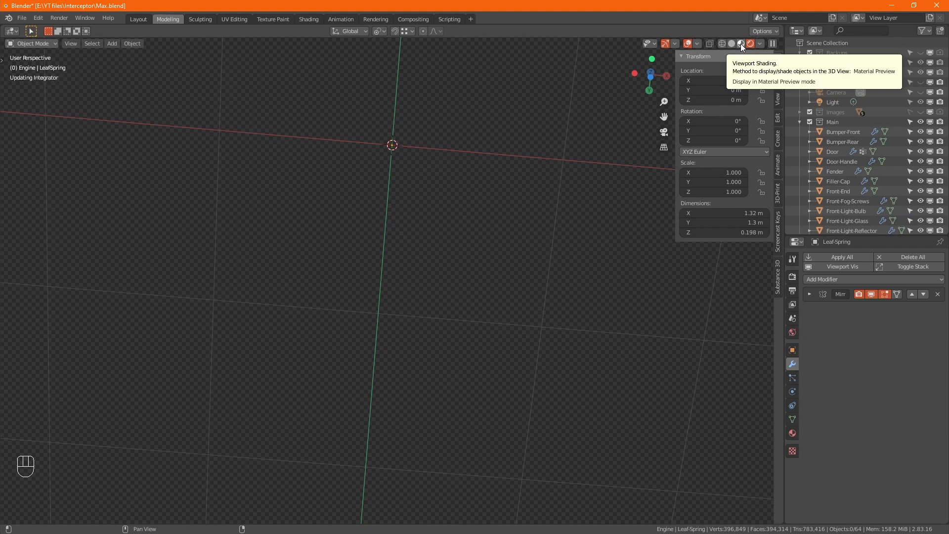
click(741, 43)
alt+middle_drag(564, 264, 506, 263)
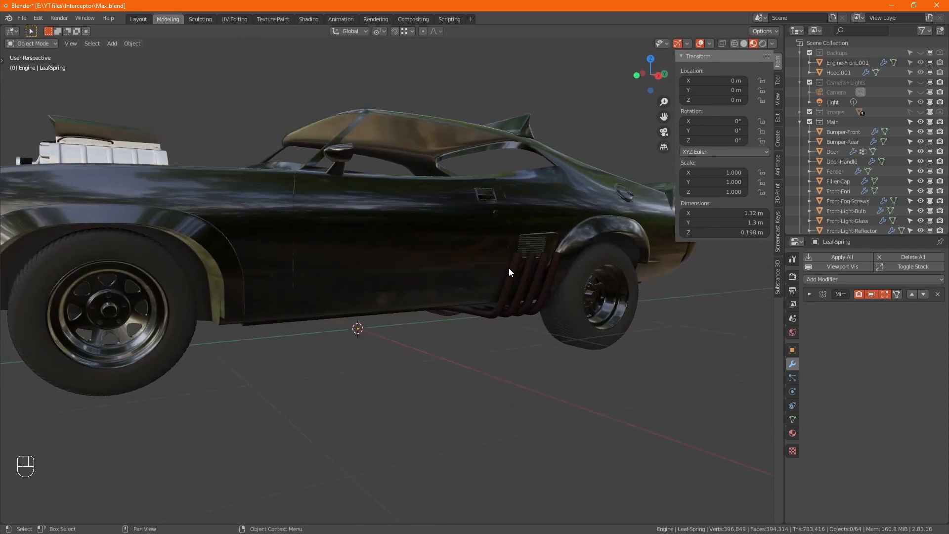
- Select the four side exhaust pipes and assign them the Metal-Chrome material
click(509, 268)
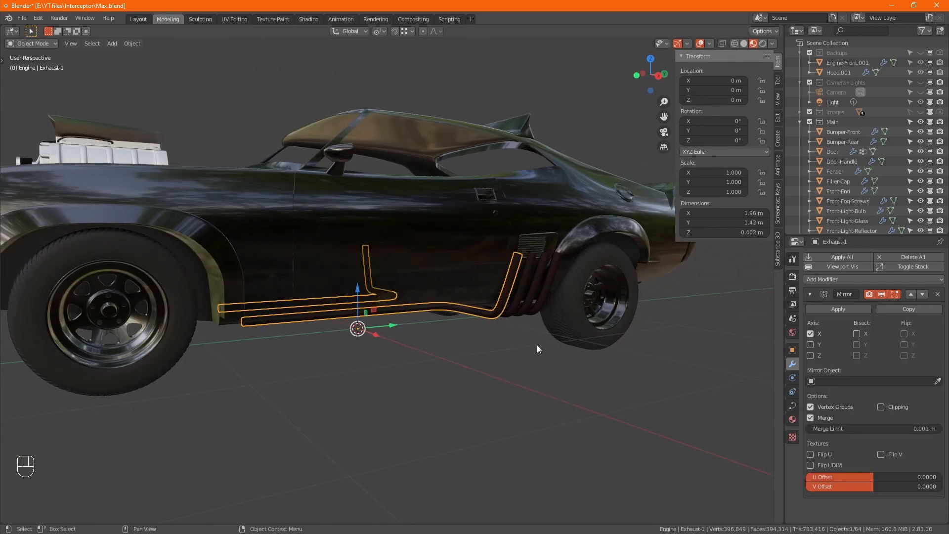
shift+click(543, 298)
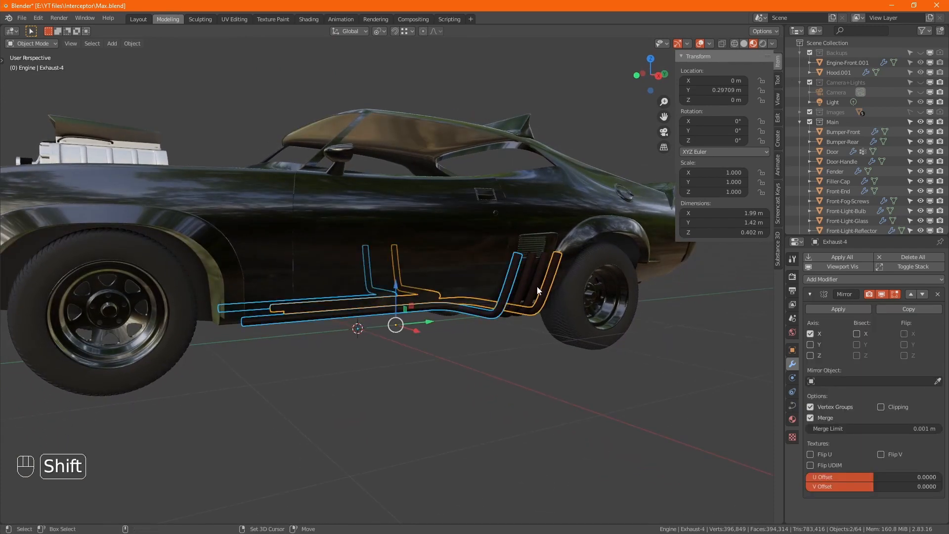
shift+click(531, 280)
shift+click(526, 273)
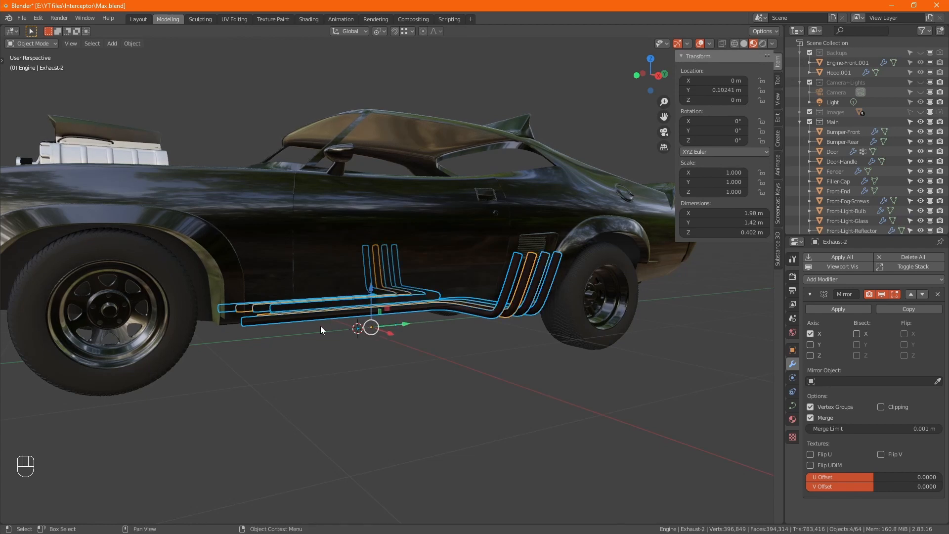
right_click(321, 325)
mouse_move(287, 522)
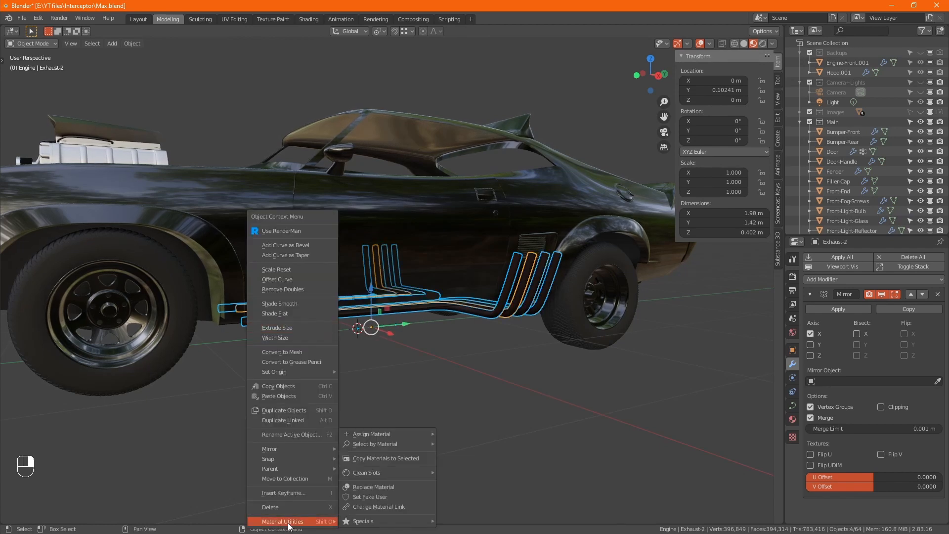
mouse_move(414, 438)
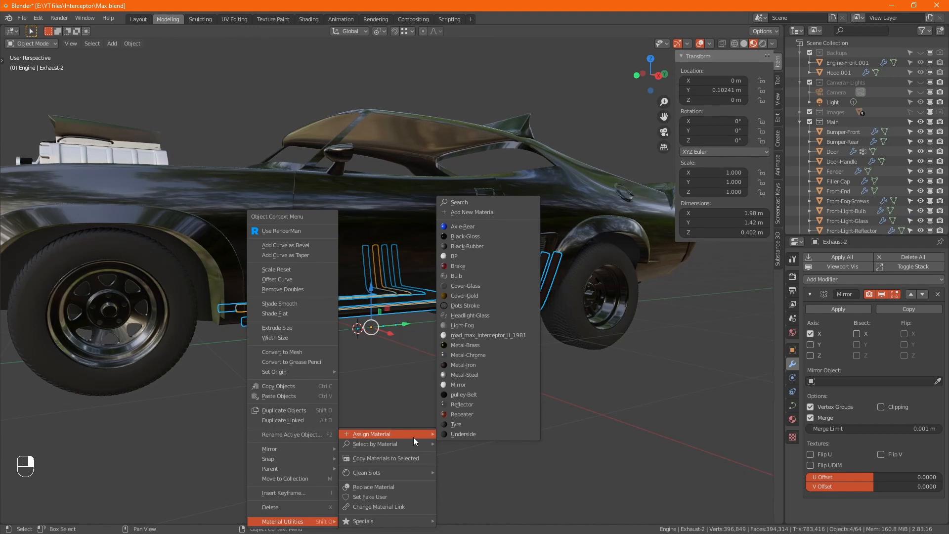
click(482, 355)
click(483, 354)
- Select the top of the engine's air intake and set its Metal-Chrome material's Roughness to 0.1
alt+middle_drag(457, 334, 503, 344)
scroll(482, 346, down, 6)
scroll(314, 225, up, 5)
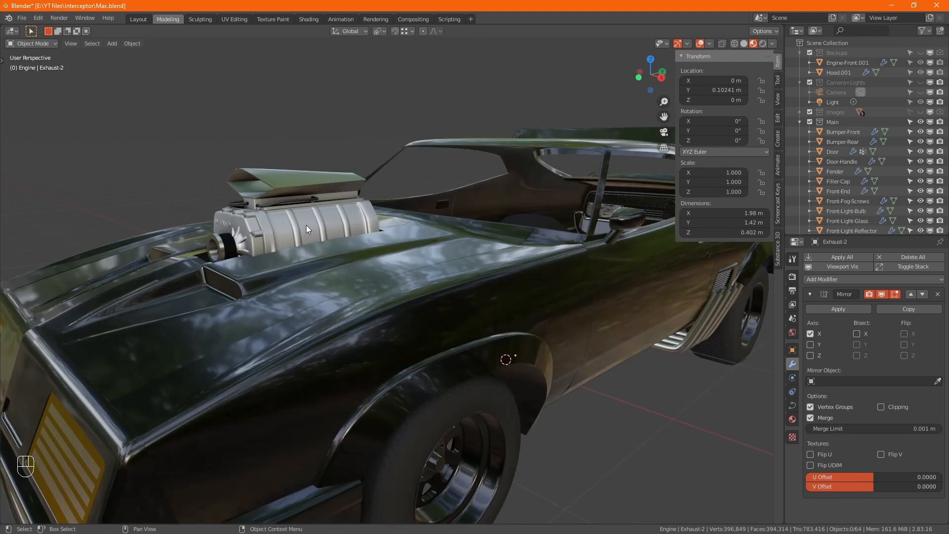
alt+middle_drag(373, 227, 294, 324)
click(293, 285)
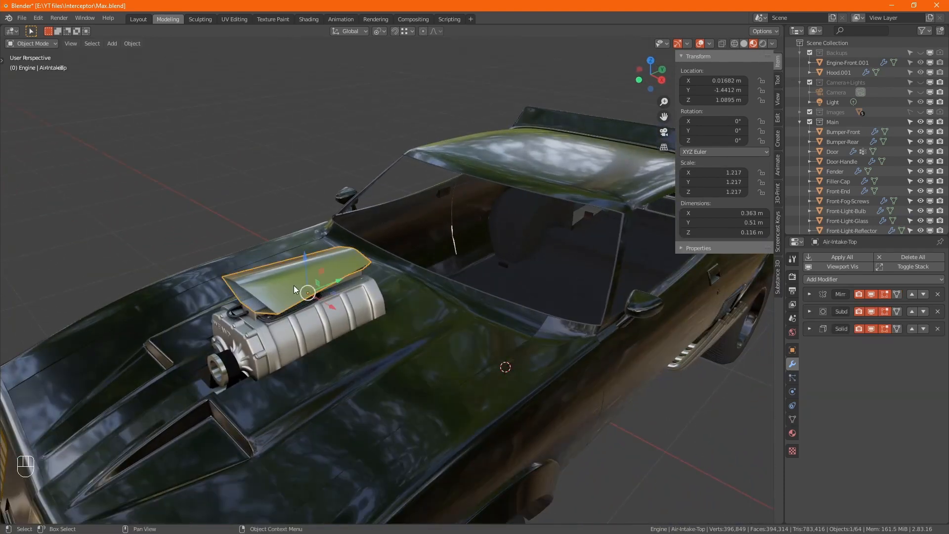
click(793, 433)
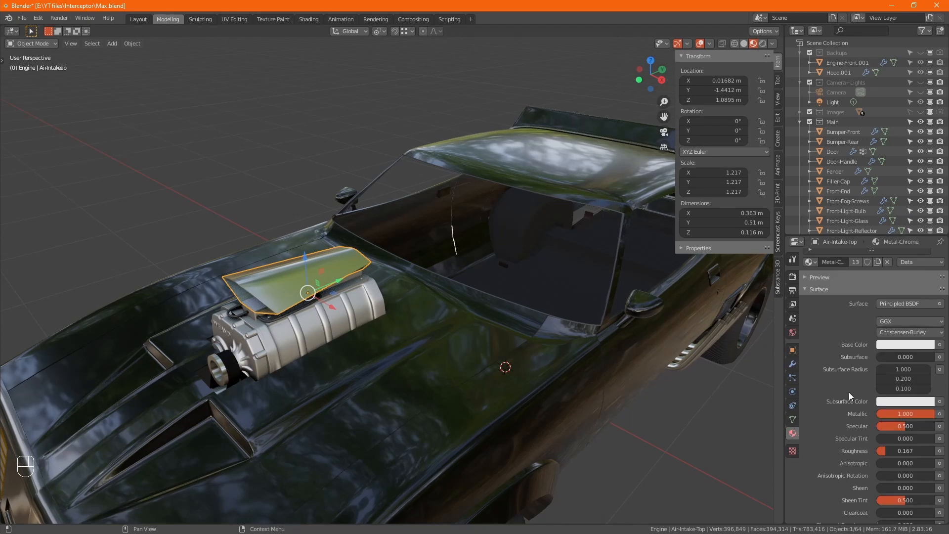
scroll(855, 367, up, 2)
scroll(856, 364, down, 3)
scroll(859, 351, down, 3)
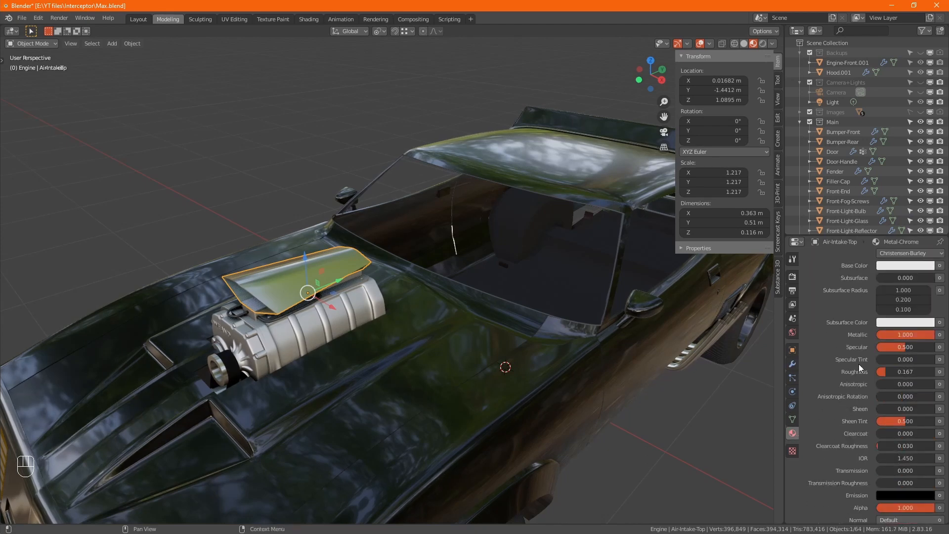
click(889, 372)
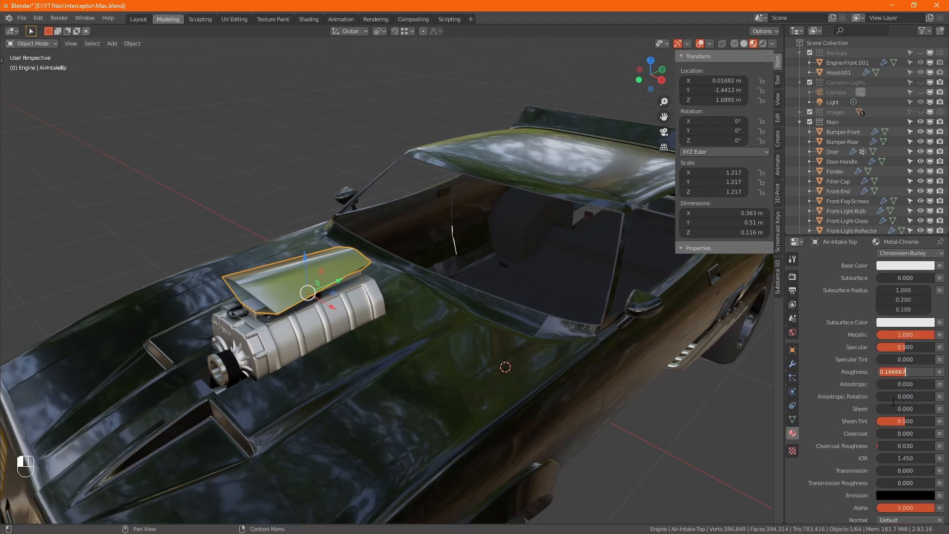
text(0.1)
key(Return)
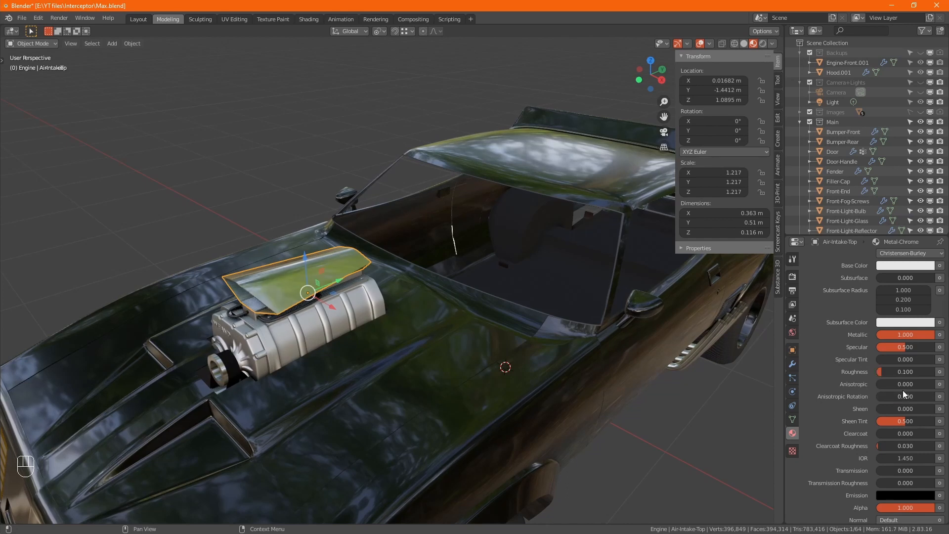
- Set the Metal-Chrome material's Specular to 0.9 and check the chrome parts on the car
click(912, 347)
text(.9)
click(624, 437)
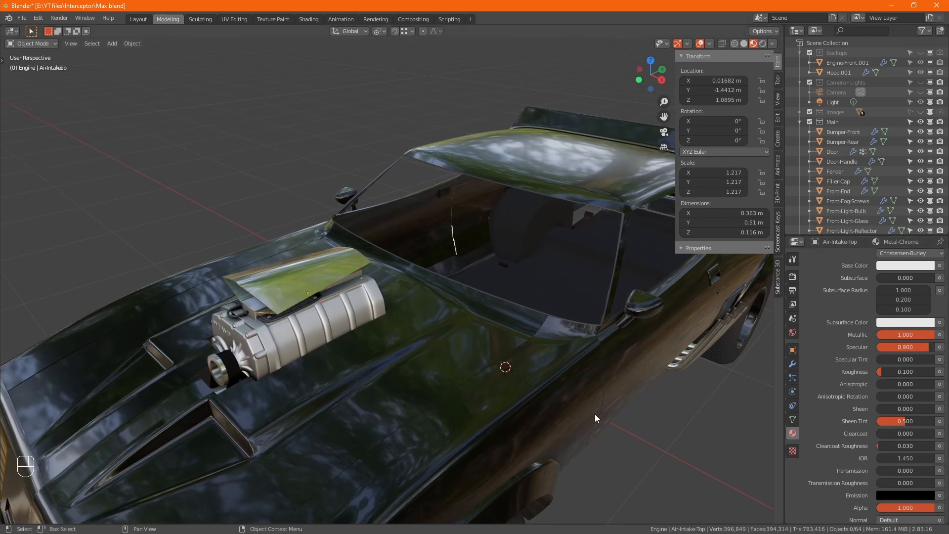
alt+drag(596, 415, 611, 395)
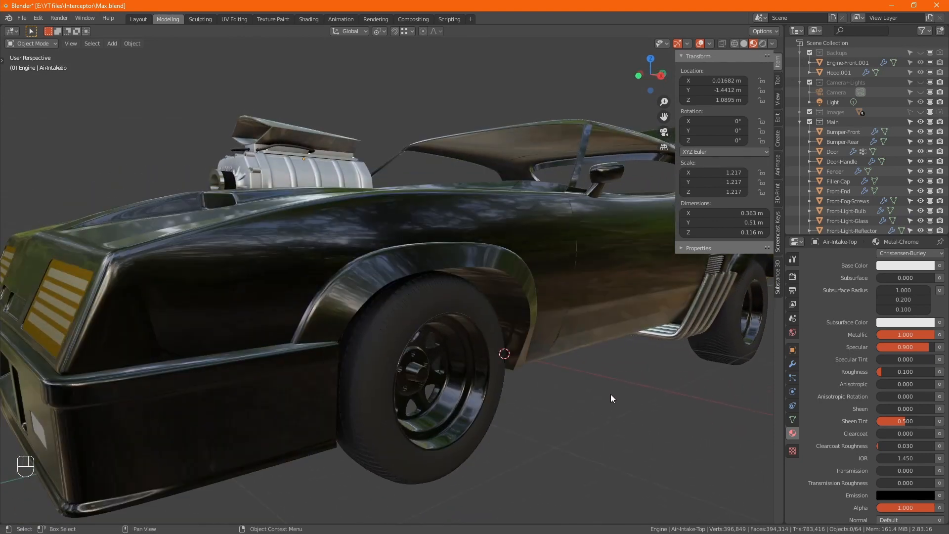
middle_drag(611, 399, 592, 383)
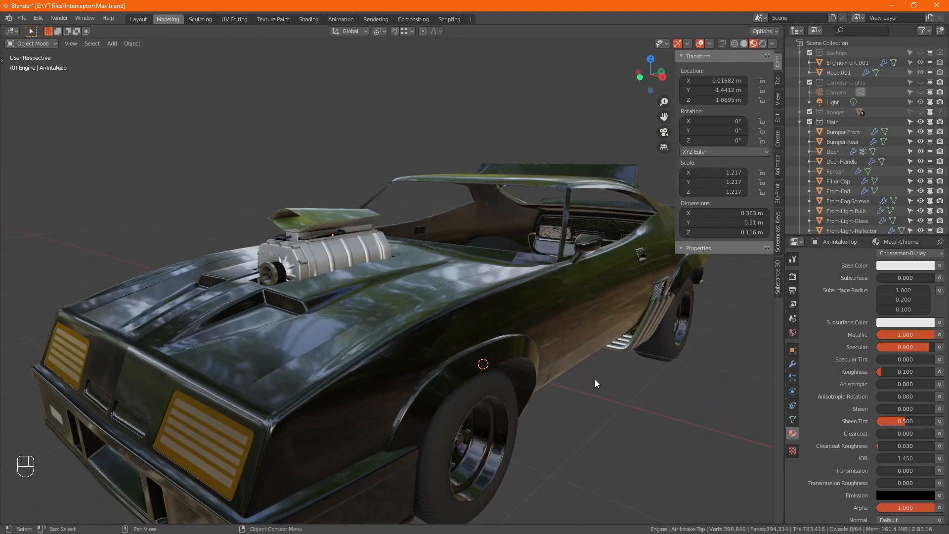
- In solid shading, open the windshield rubber in Edit Mode and select its cross-section edge loop at the hood seam
click(744, 44)
alt+drag(591, 189, 496, 298)
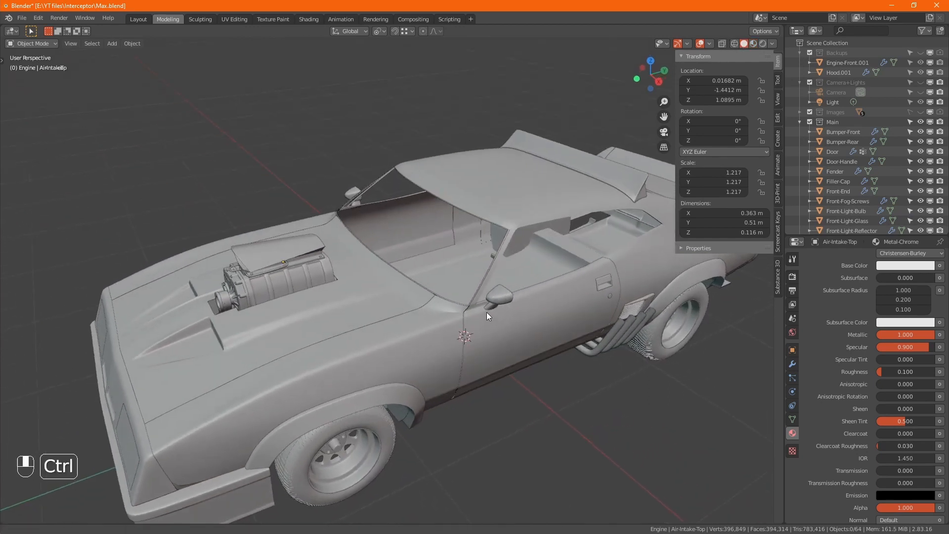
ctrl+middle_drag(486, 312, 509, 229)
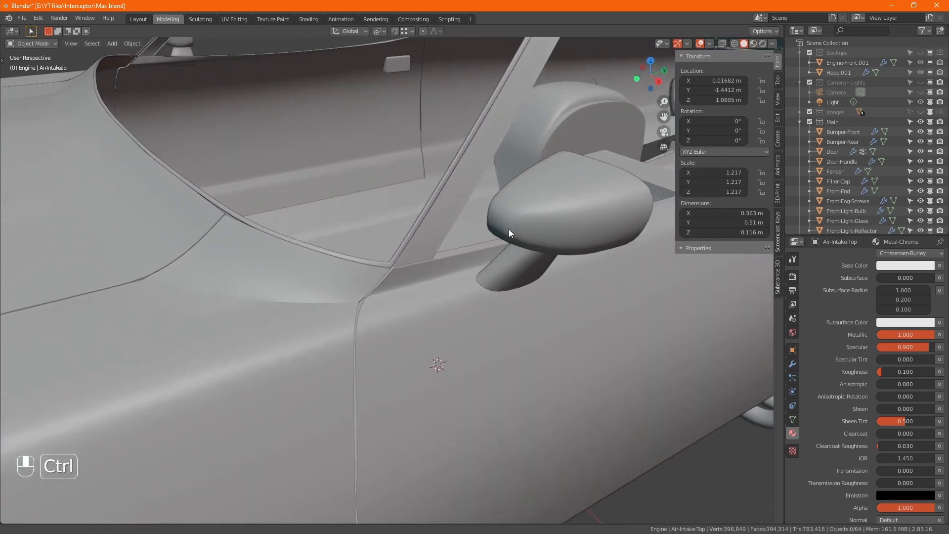
click(227, 210)
ctrl+middle_drag(227, 223, 284, 341)
key(Tab)
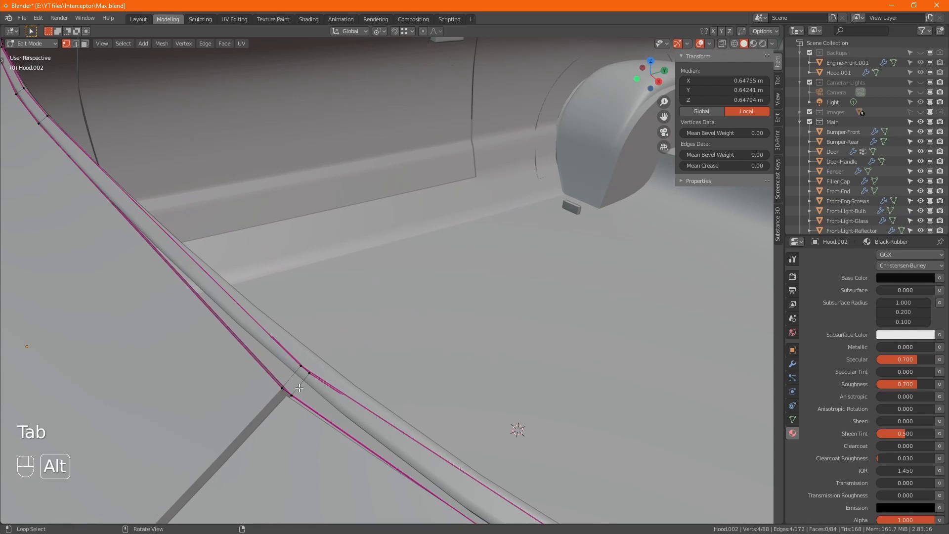
alt+click(299, 387)
alt+click(296, 375)
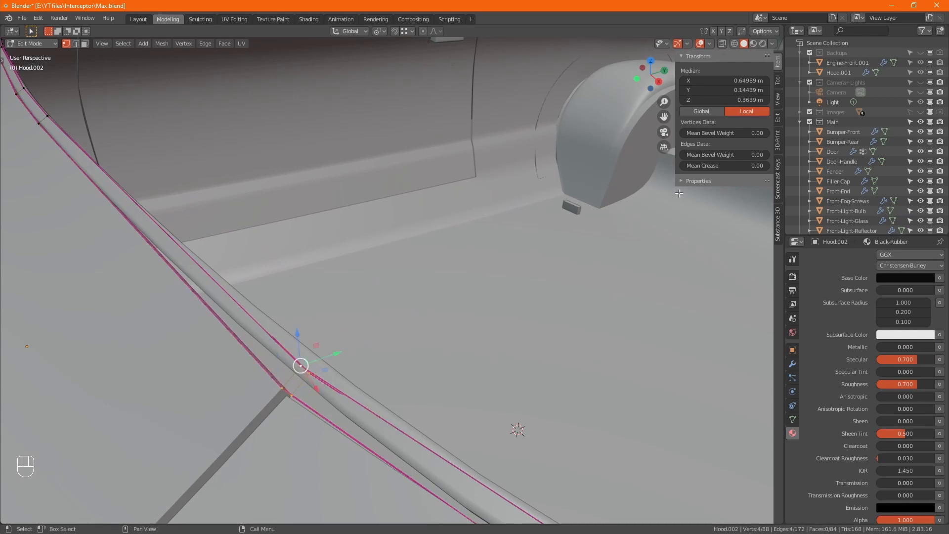
- Set the Mean Crease of the selected rubber edge loop to 1 and leave Edit Mode
click(711, 165)
text(0.0)
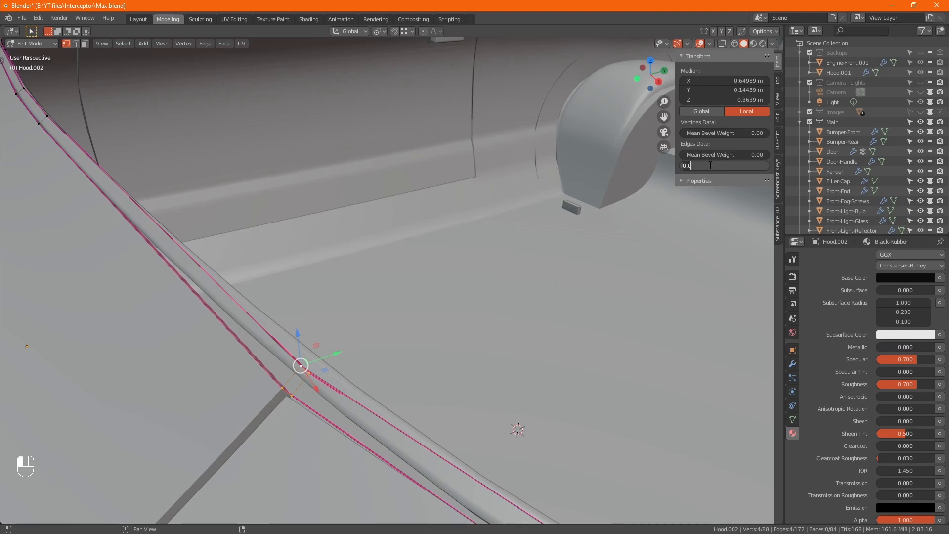
text(1)
key(Return)
scroll(297, 215, down, 6)
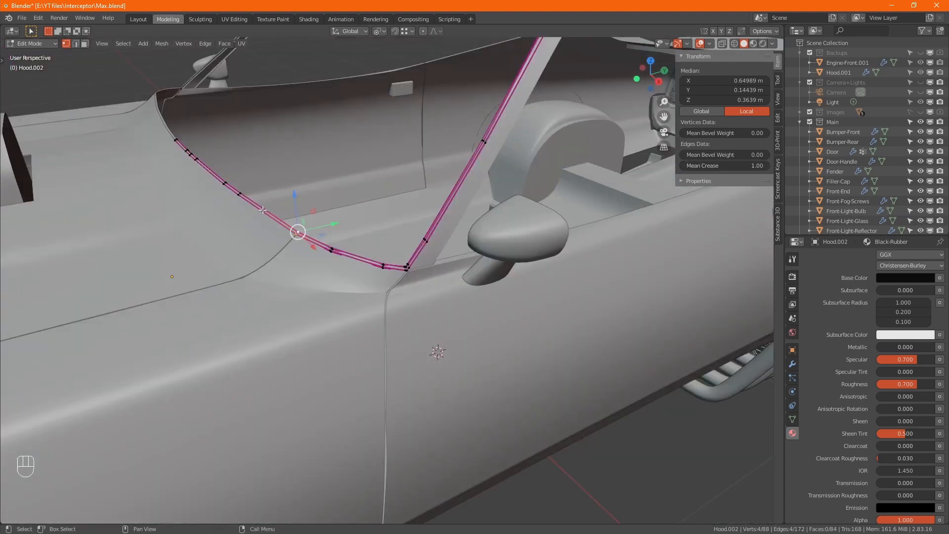
scroll(262, 209, down, 3)
key(Tab)
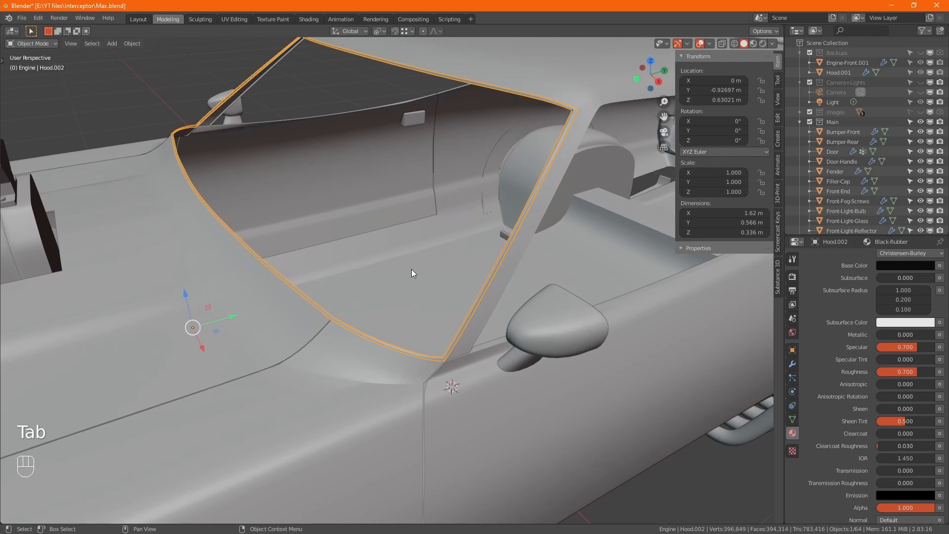
- Rename the selected windshield rubber object as Windscreen-Rubber
scroll(411, 269, down, 3)
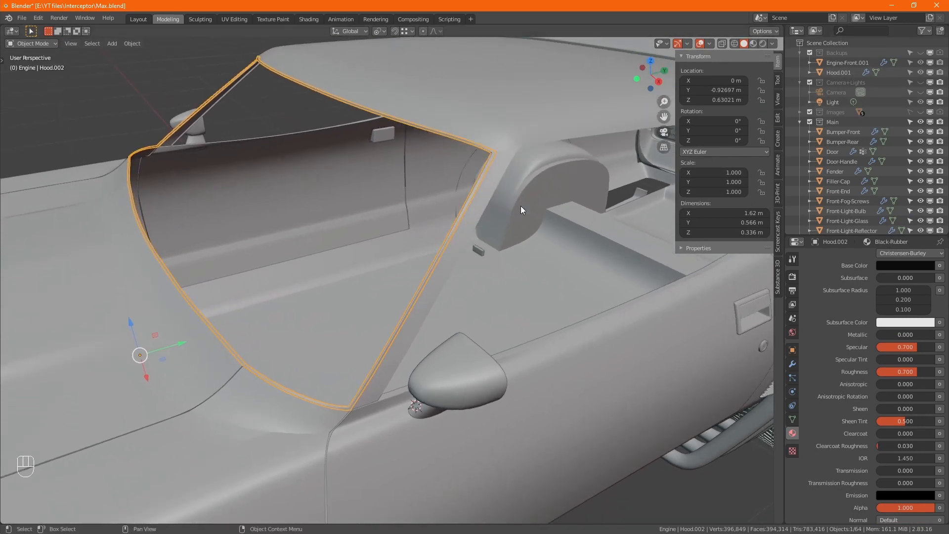
key(F2)
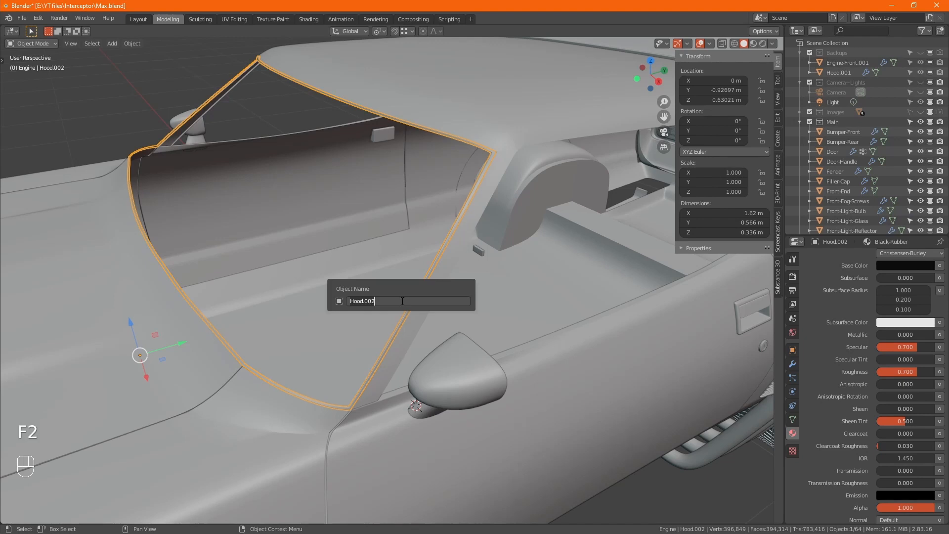
text(Window-Rubber)
key(ctrl+Left)
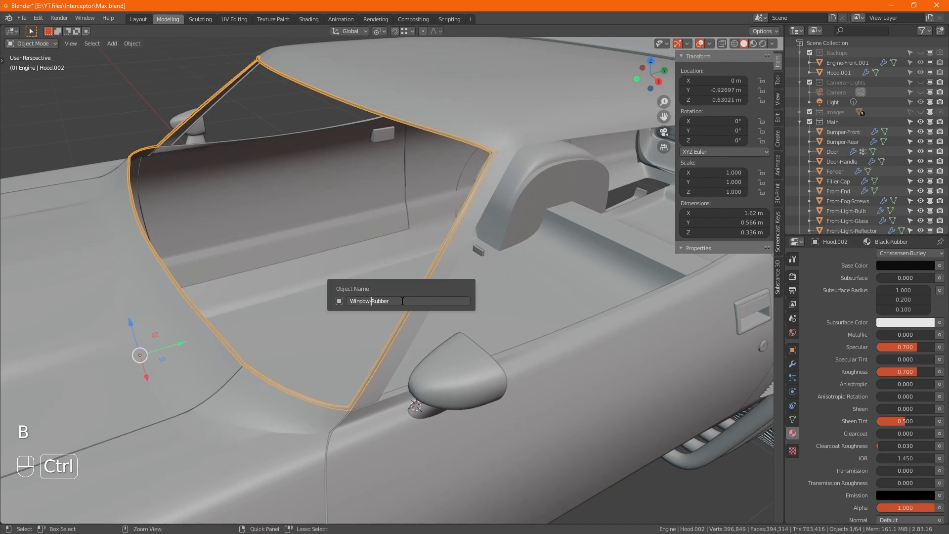
key(BackSpace)
key(BackSpace)
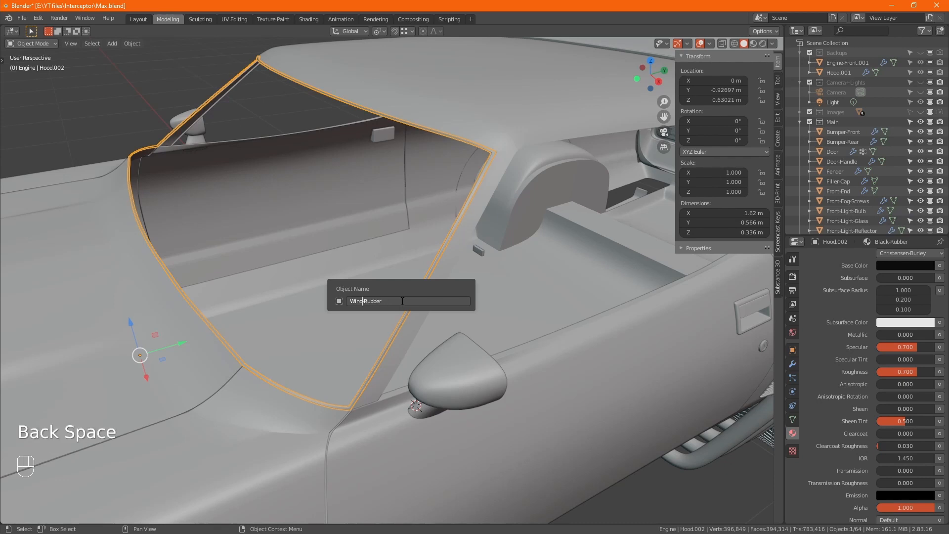
text(screen)
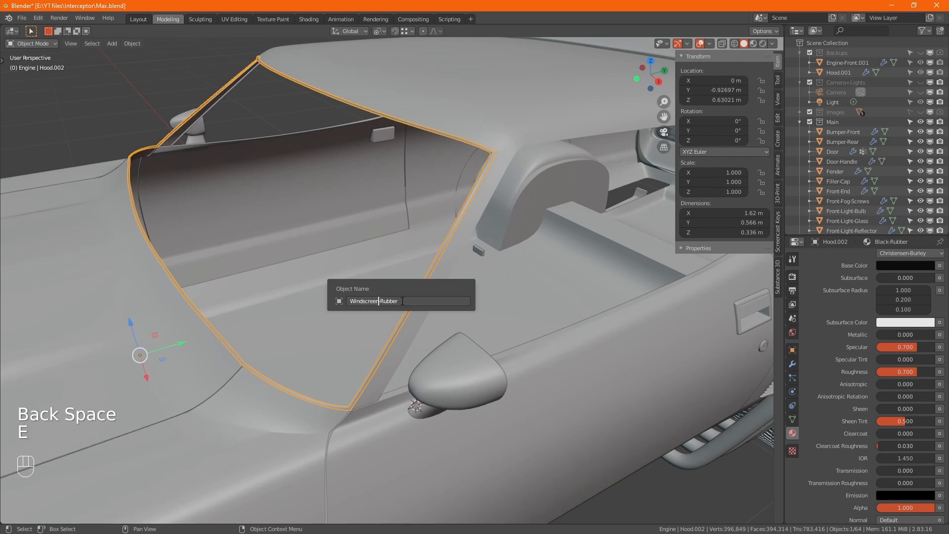
key(Return)
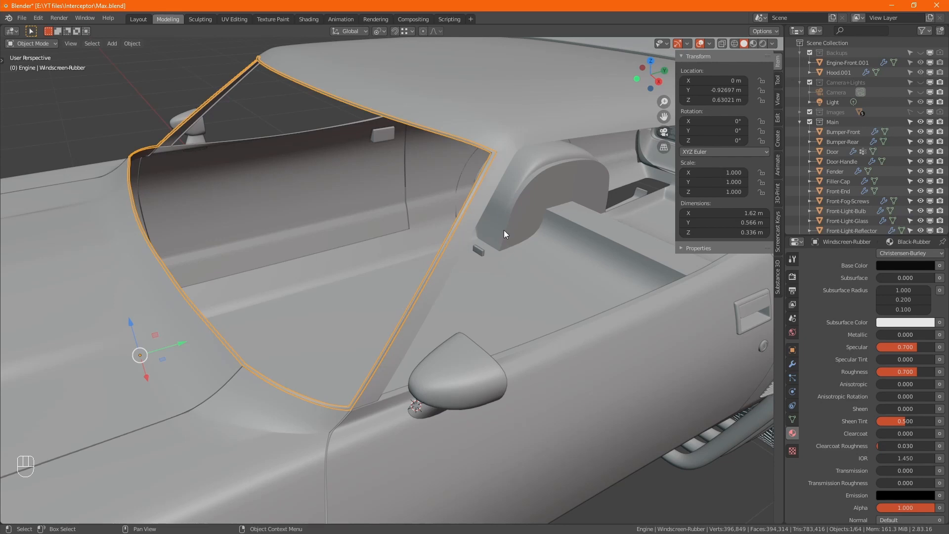
- In the door's Edit Mode, edge slide the front edge below the windshield corner by a factor of 0.002, and leave Edit Mode
middle_drag(504, 230, 423, 319)
click(312, 363)
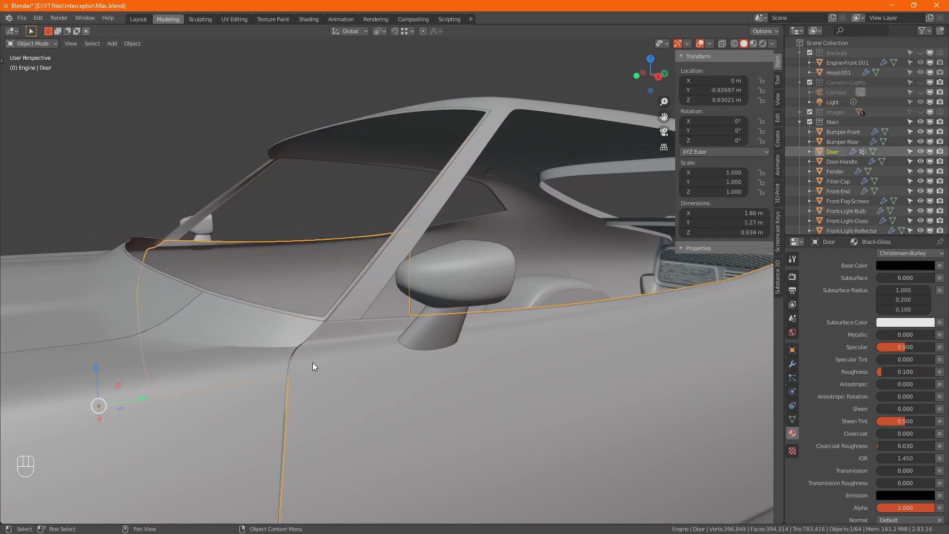
key(Tab)
key(Tab)
key(Tab)
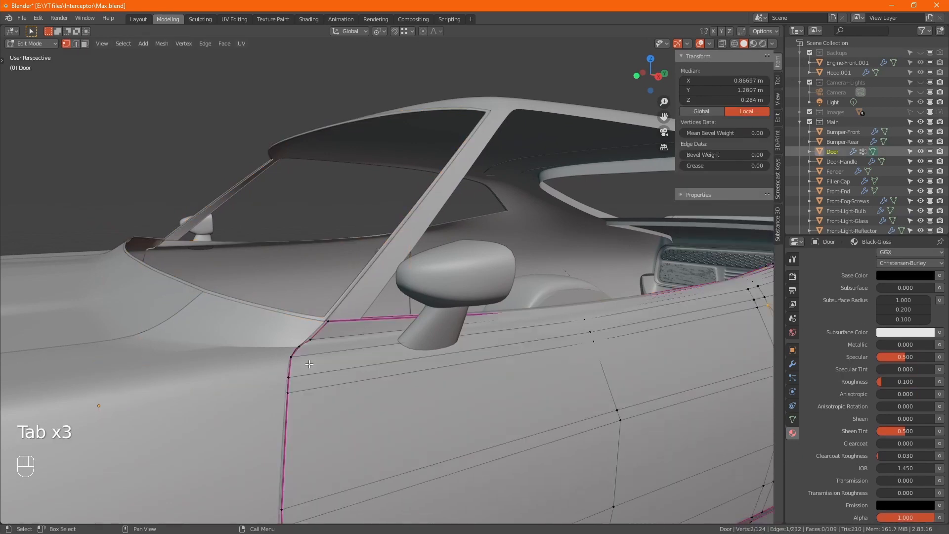
click(310, 363)
alt+middle_drag(310, 364, 317, 385)
key(KP_Decimal)
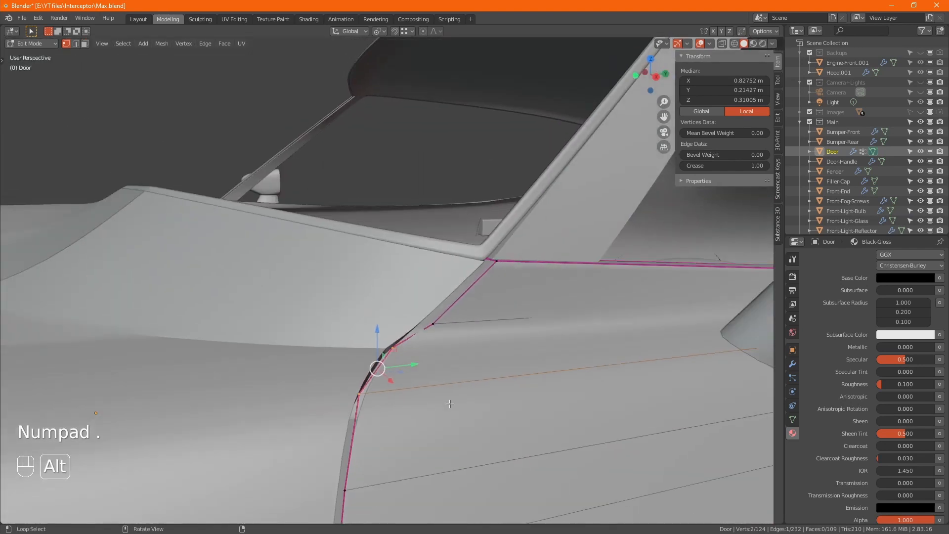
alt+middle_drag(450, 404, 431, 393)
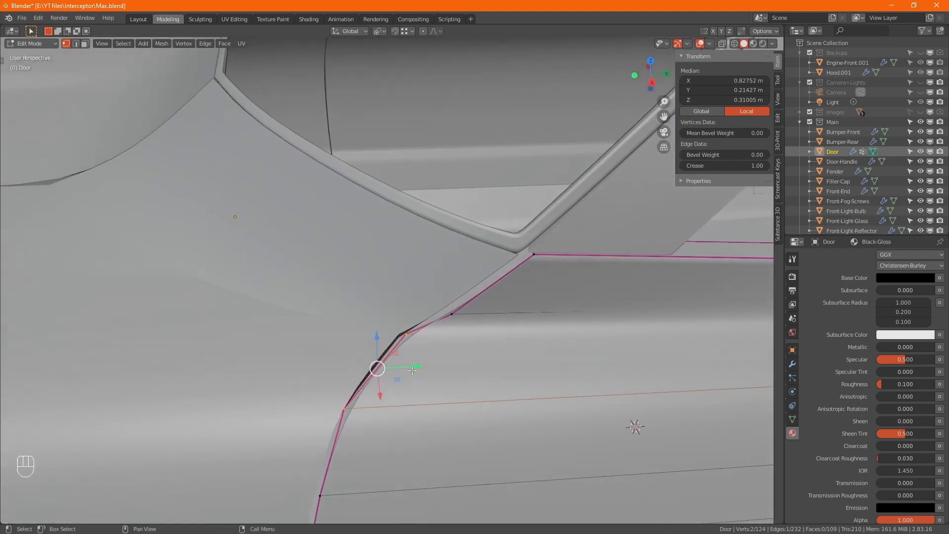
key(g)
key(g)
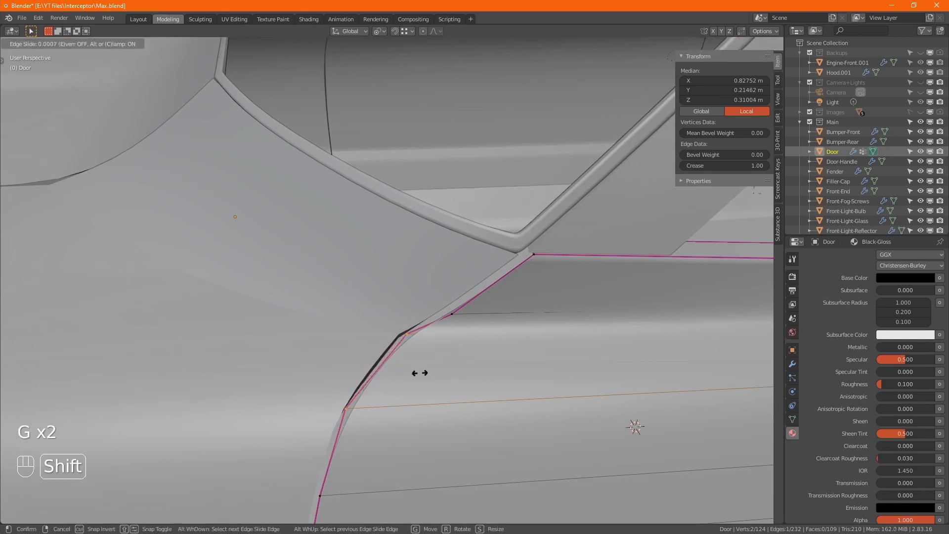
click(428, 376)
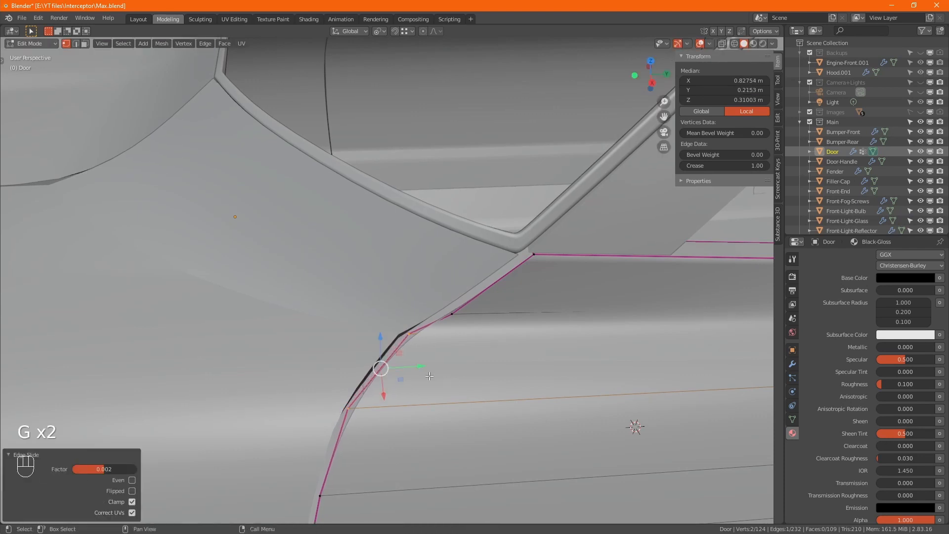
scroll(429, 376, down, 3)
scroll(430, 376, down, 4)
key(Tab)
alt+middle_drag(429, 376, 183, 431)
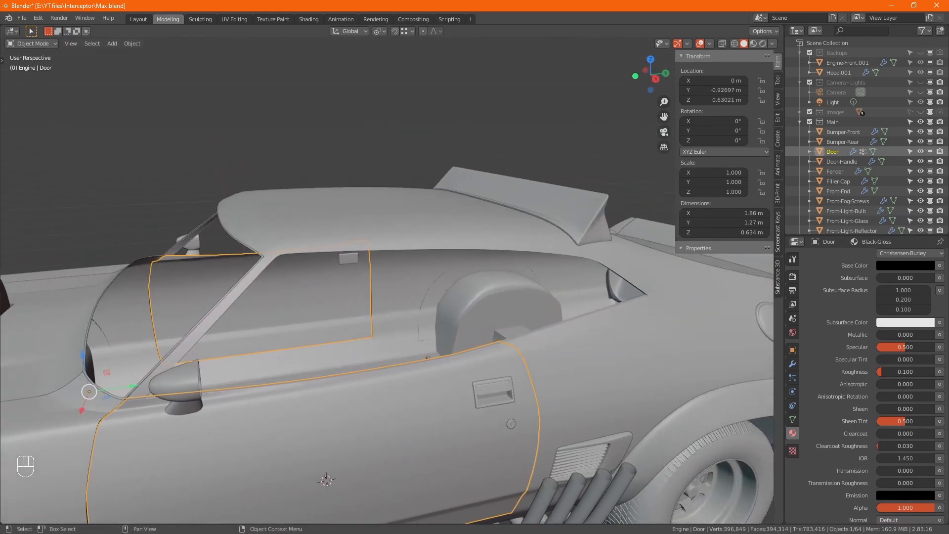
- Switch to the reference image board and examine the open-door interior photo around the rear side window and its pillar
key(alt+Tab)
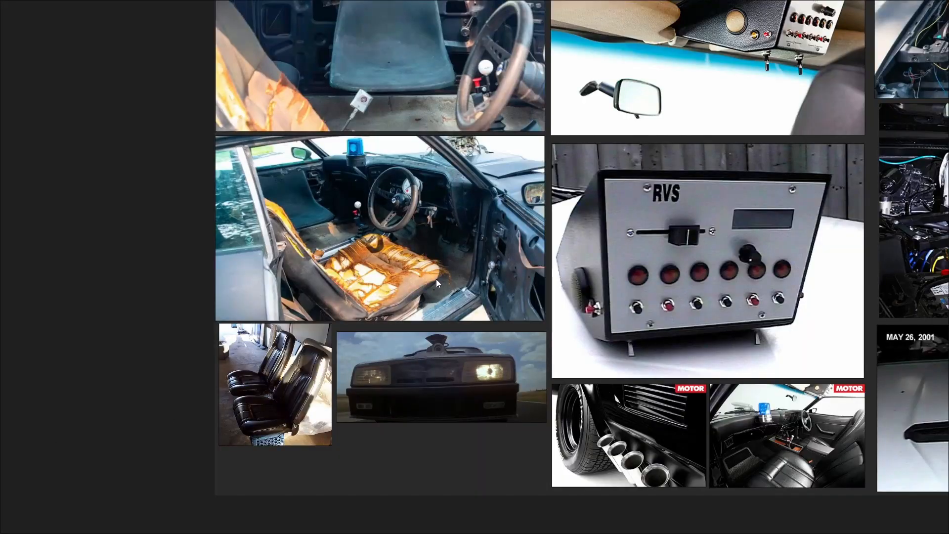
middle_drag(224, 227, 331, 279)
scroll(411, 277, up, 2)
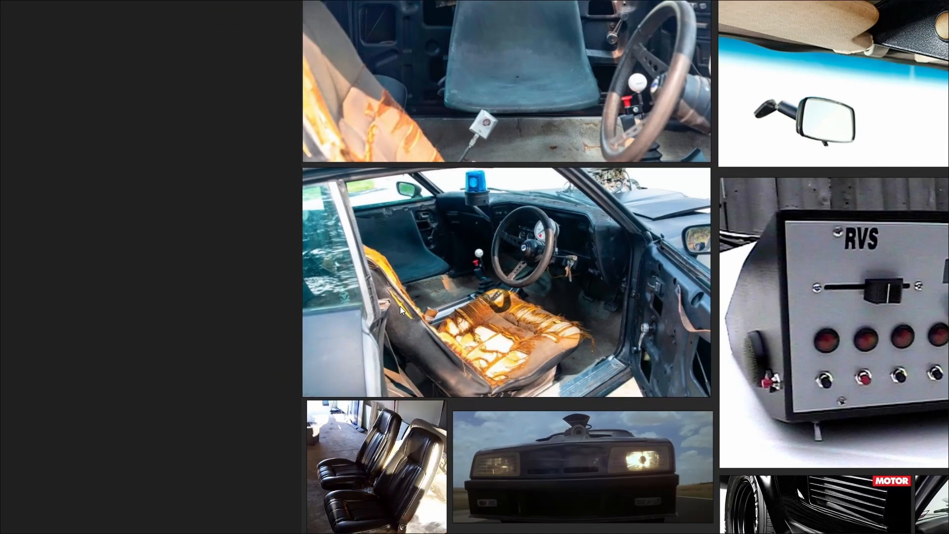
scroll(352, 329, up, 4)
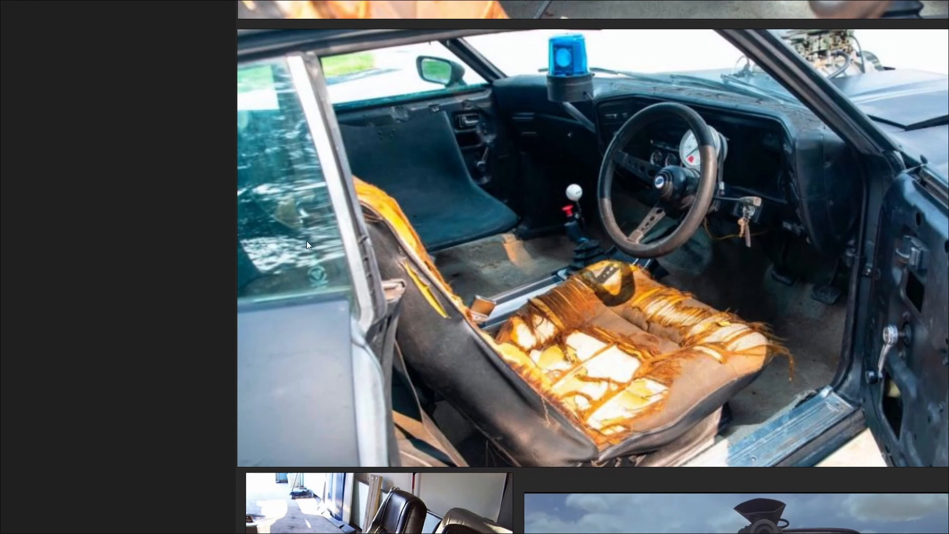
middle_drag(307, 241, 218, 286)
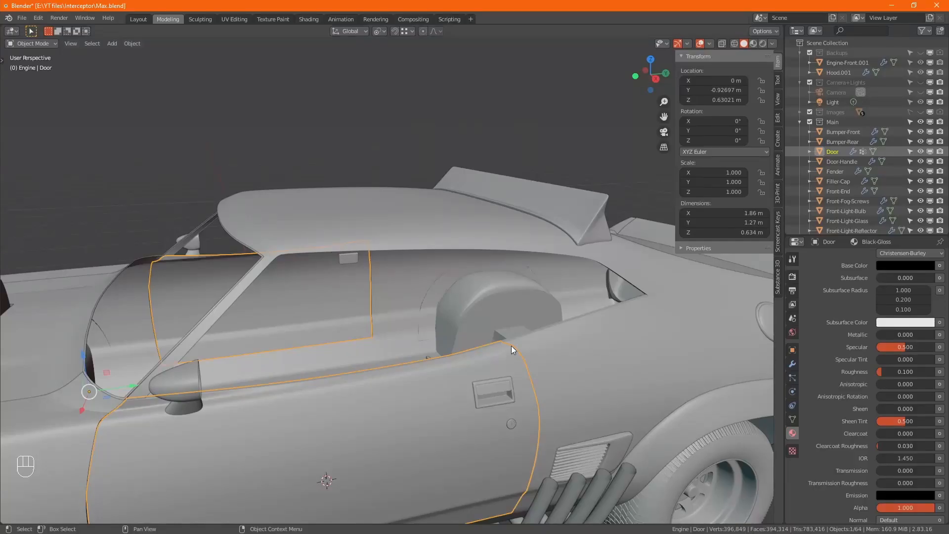
- Back in Blender's right side view, show the Images collection and open the door in Edit Mode with X-ray enabled
key(KP_3)
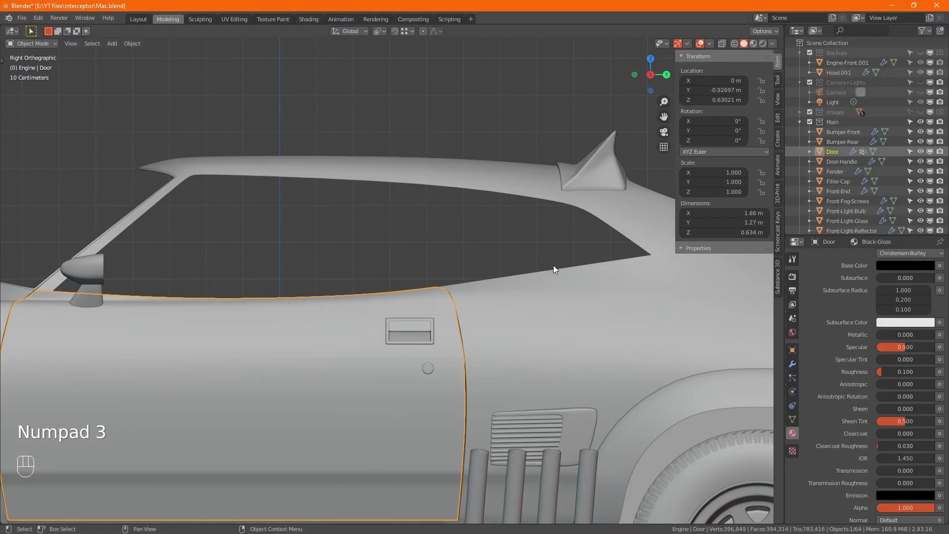
click(919, 111)
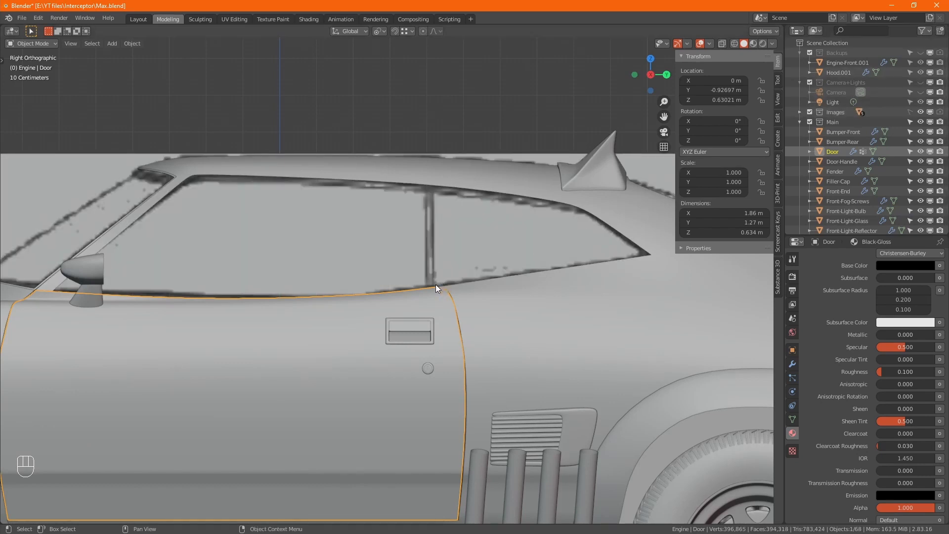
key(shift)
key(Tab)
key(alt+z)
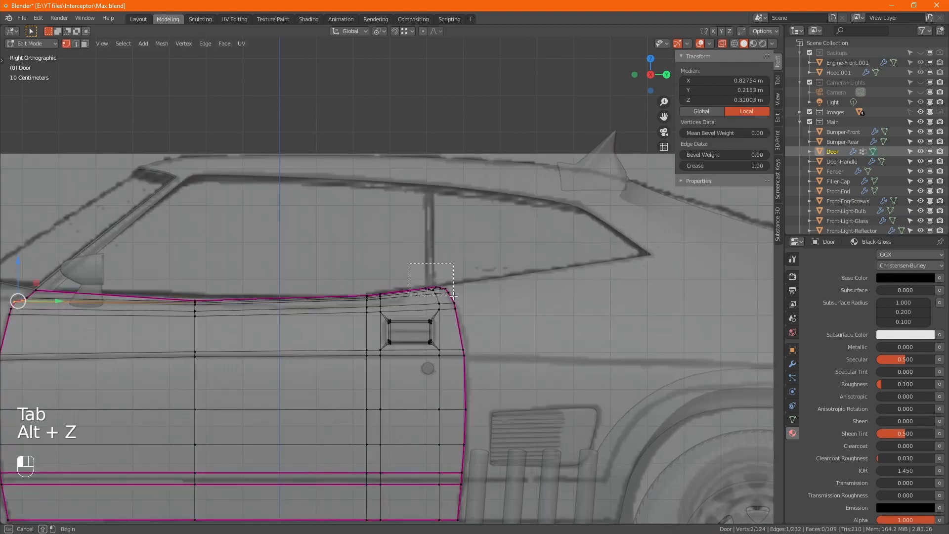
- Select the four vertices at the rear end of the door's top ledge and set the pivot point to Median Point
alt+click(432, 286)
middle_drag(433, 286, 460, 312)
scroll(435, 289, up, 1)
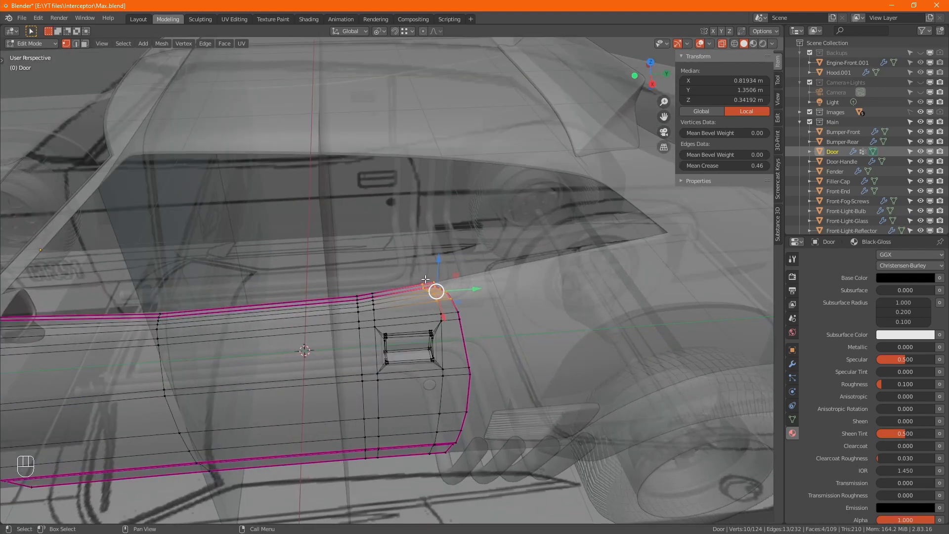
drag(412, 274, 428, 285)
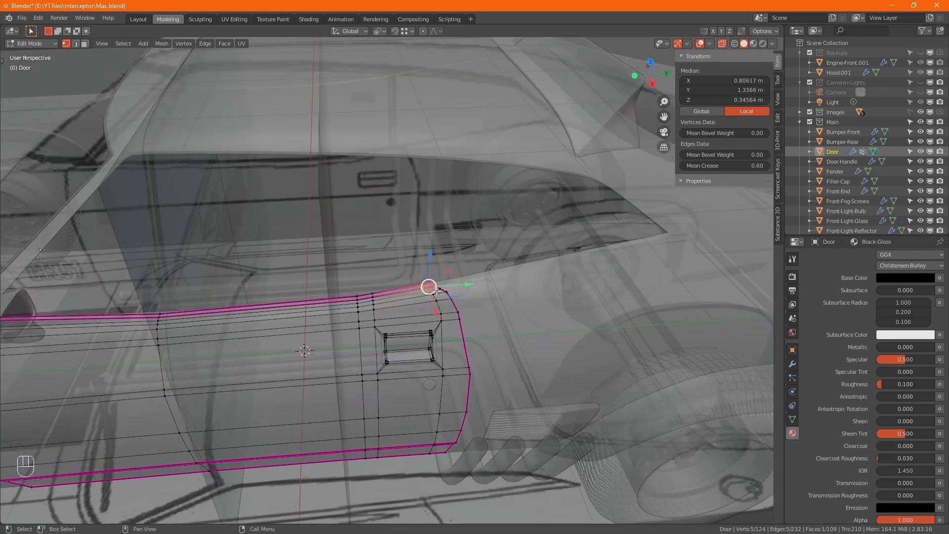
scroll(451, 285, up, 2)
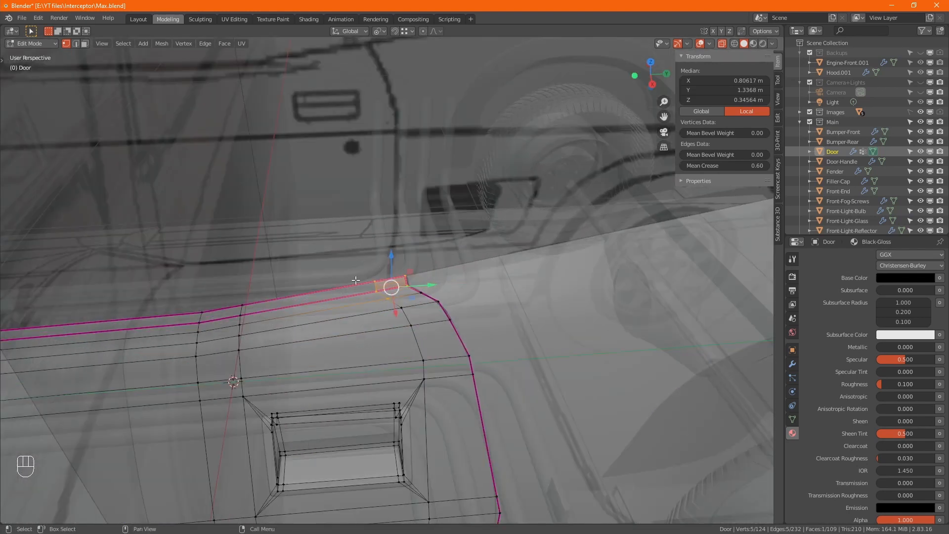
ctrl+drag(354, 328, 403, 304)
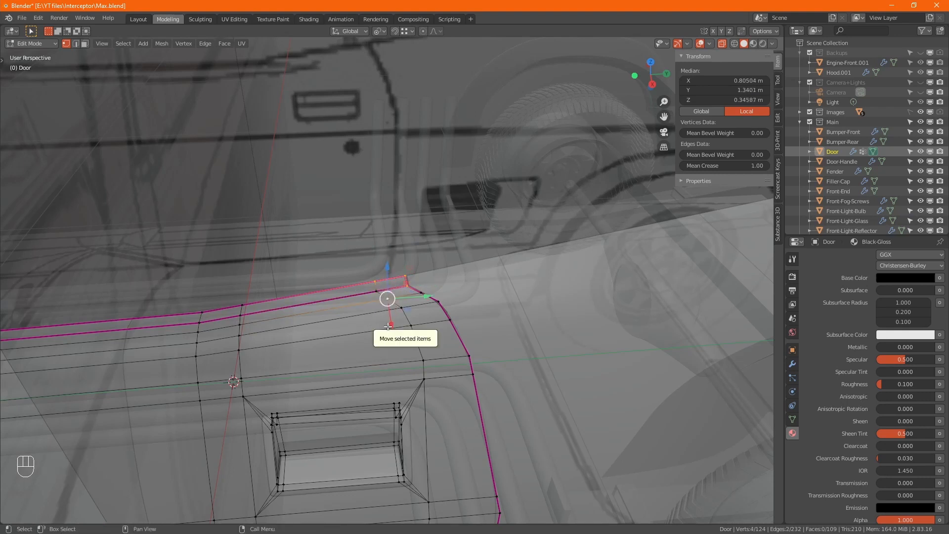
shift+click(375, 290)
shift+click(381, 300)
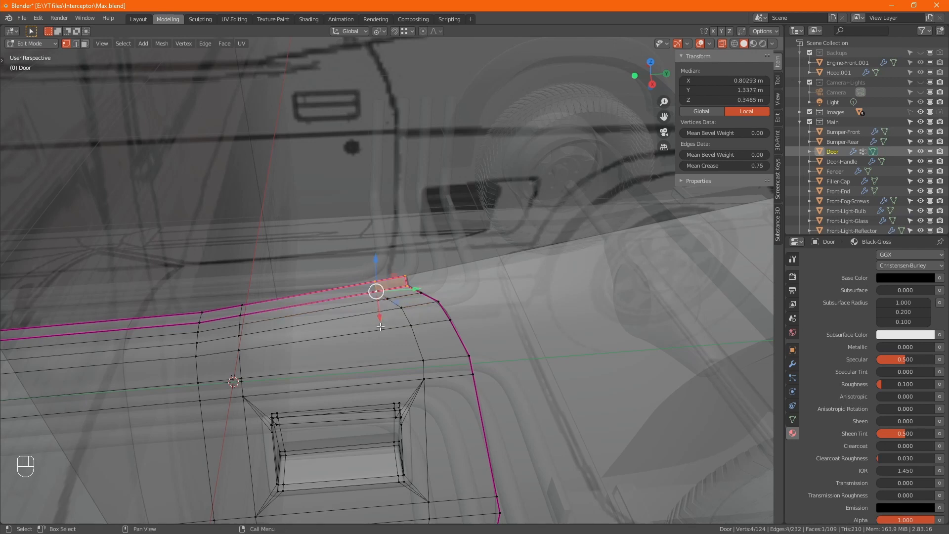
key(period)
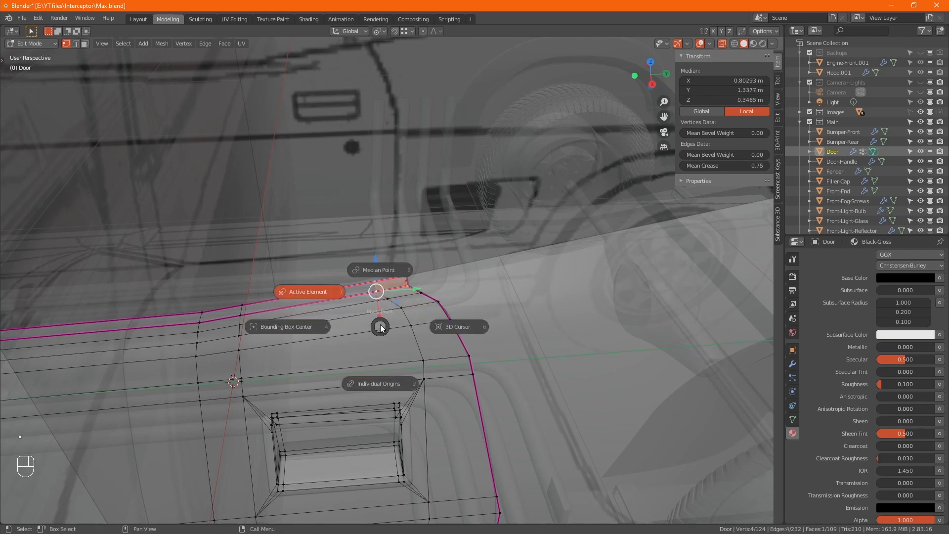
click(382, 272)
key(shift+s)
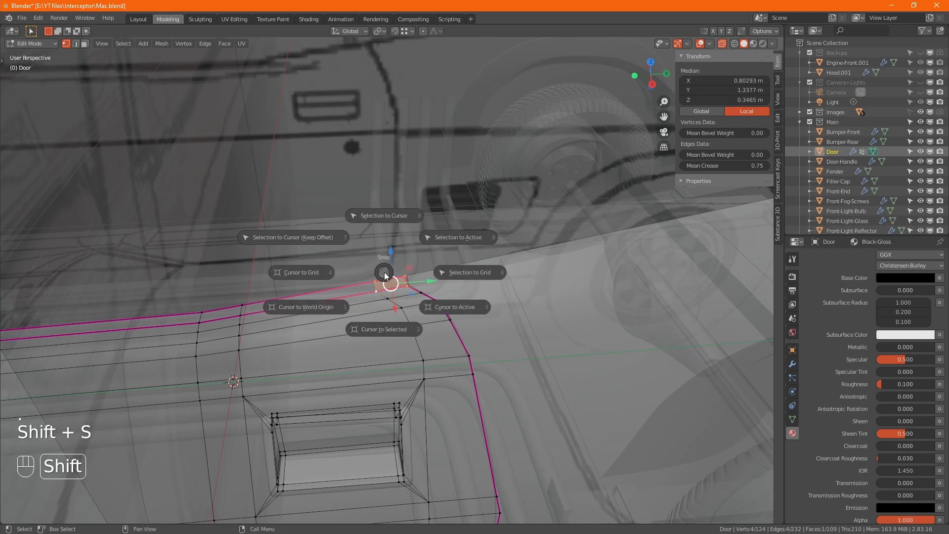
click(389, 216)
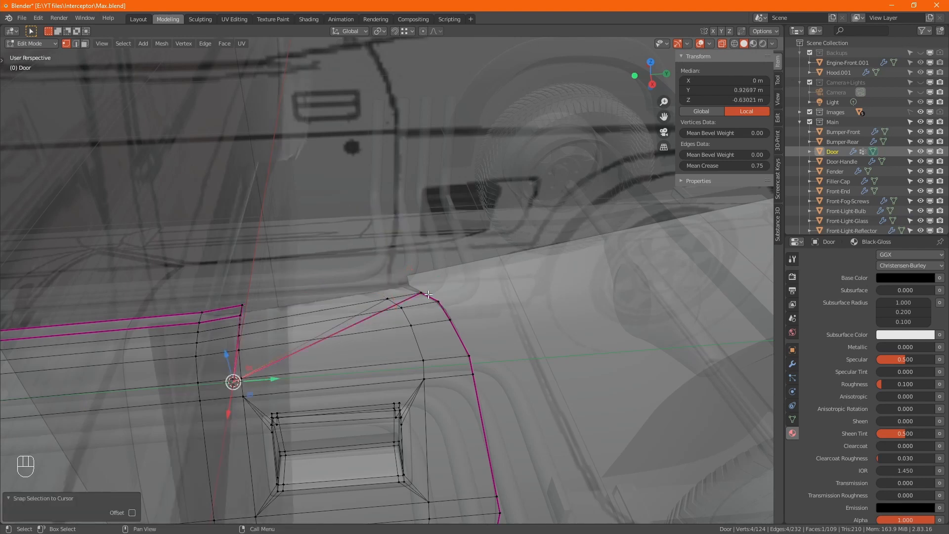
key(ctrl+z)
- Snap the 3D cursor to the selected door vertices and leave Edit Mode
key(shift+s)
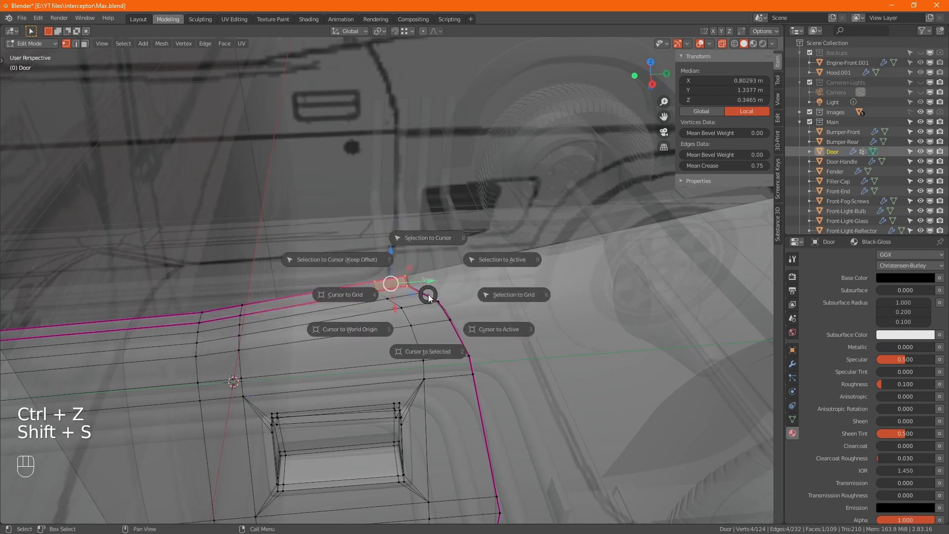
click(429, 354)
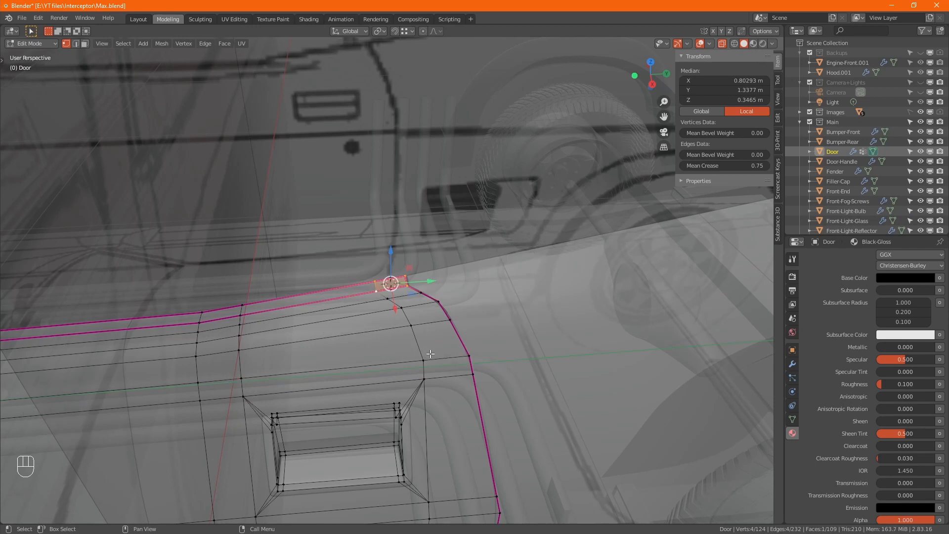
key(Tab)
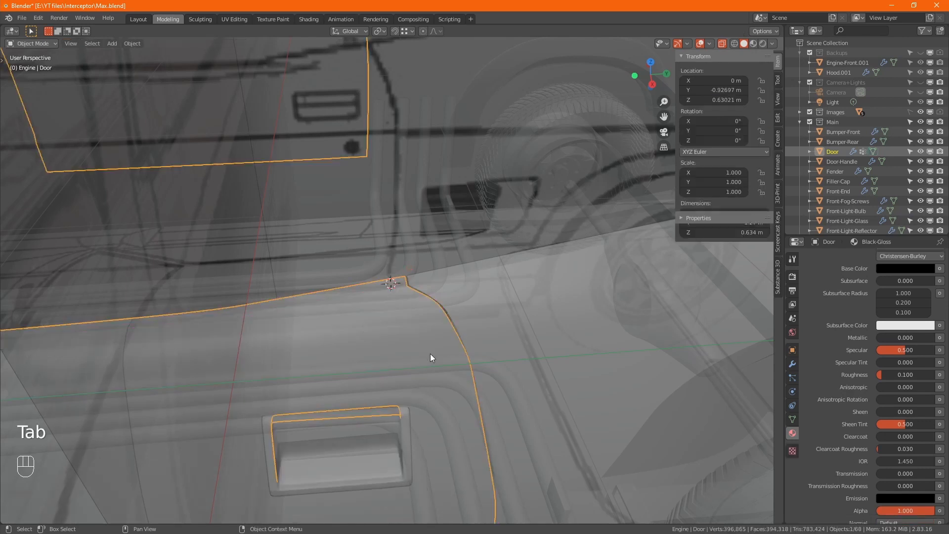
- Add a mesh plane at the 3D cursor on the door's top rear corner and set its size to 0.02 m
key(shift+a)
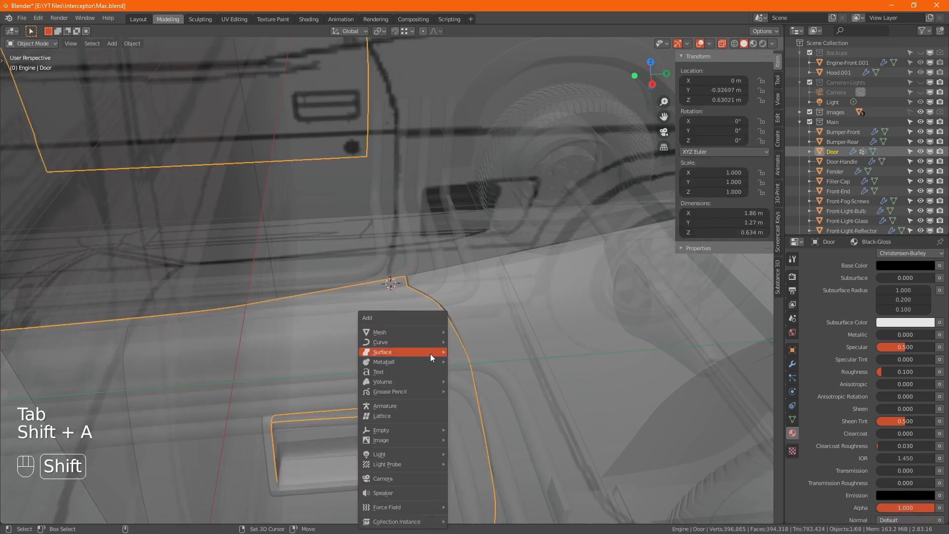
mouse_move(431, 332)
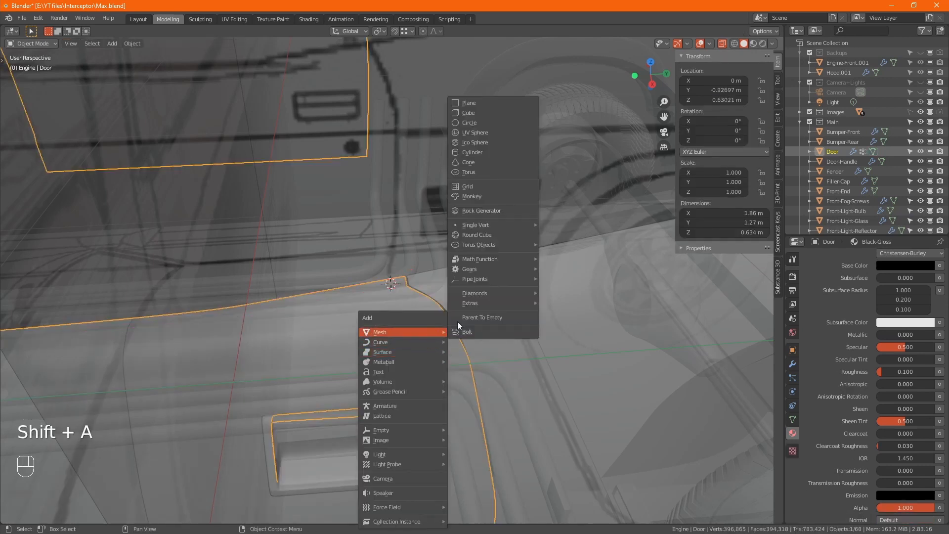
click(501, 101)
click(123, 429)
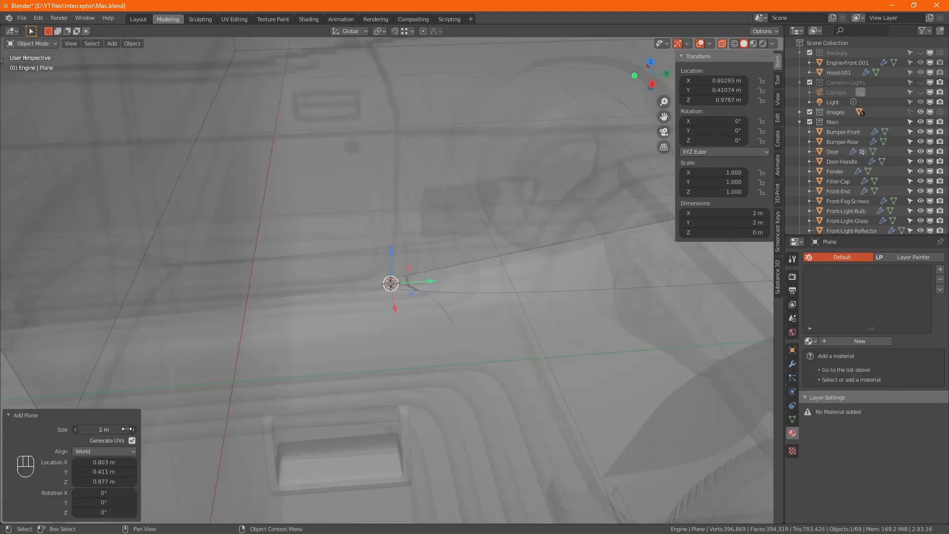
click(124, 429)
key(BackSpace)
key(BackSpace)
key(BackSpace)
text(.02)
key(Return)
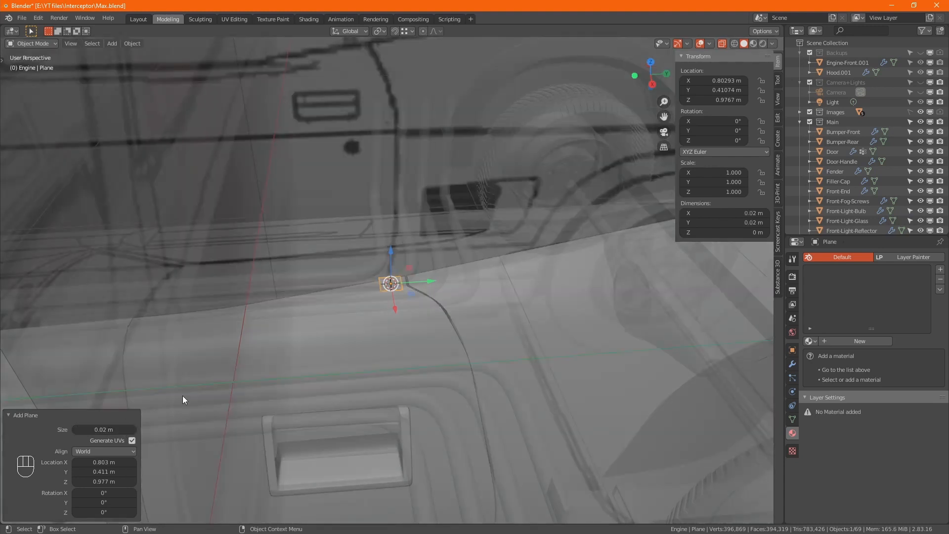
- Examine the reference photos of the open door interior and the rear side view for the side window pillar's shape
scroll(413, 282, up, 4)
scroll(411, 282, up, 3)
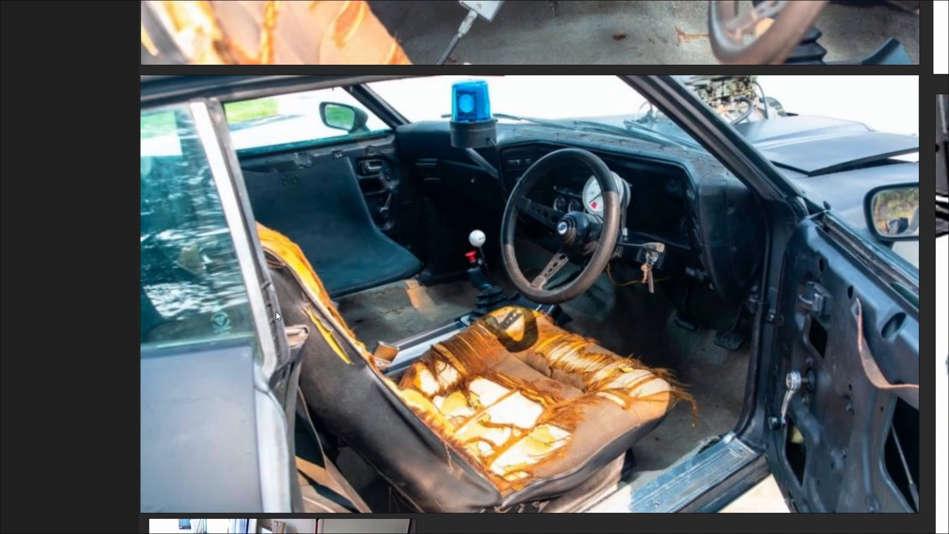
scroll(296, 305, down, 5)
scroll(711, 169, down, 3)
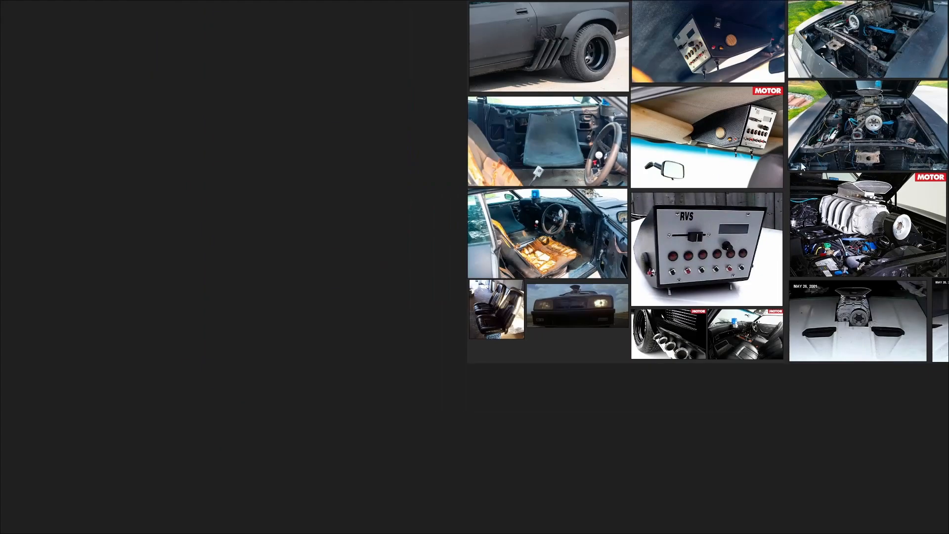
middle_drag(801, 162, 630, 362)
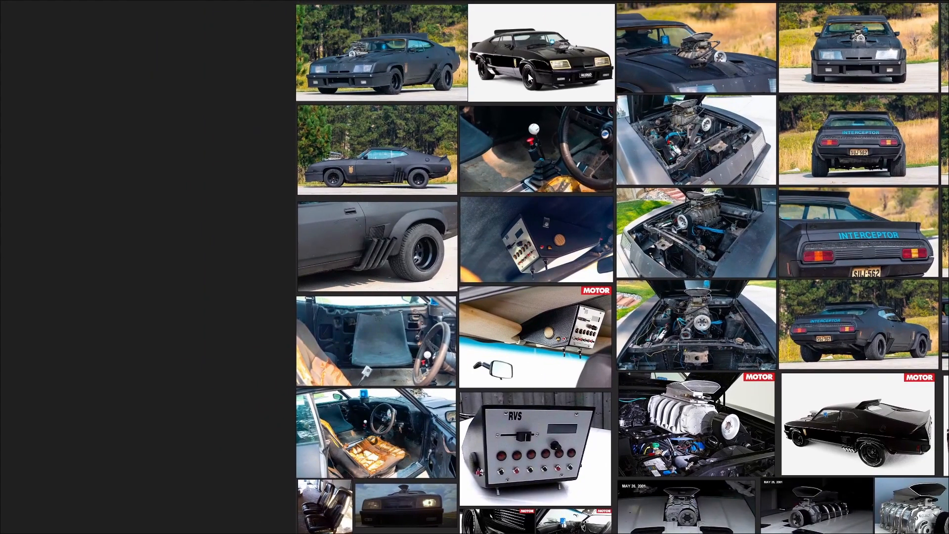
middle_drag(532, 46, 391, 123)
middle_drag(789, 491, 633, 272)
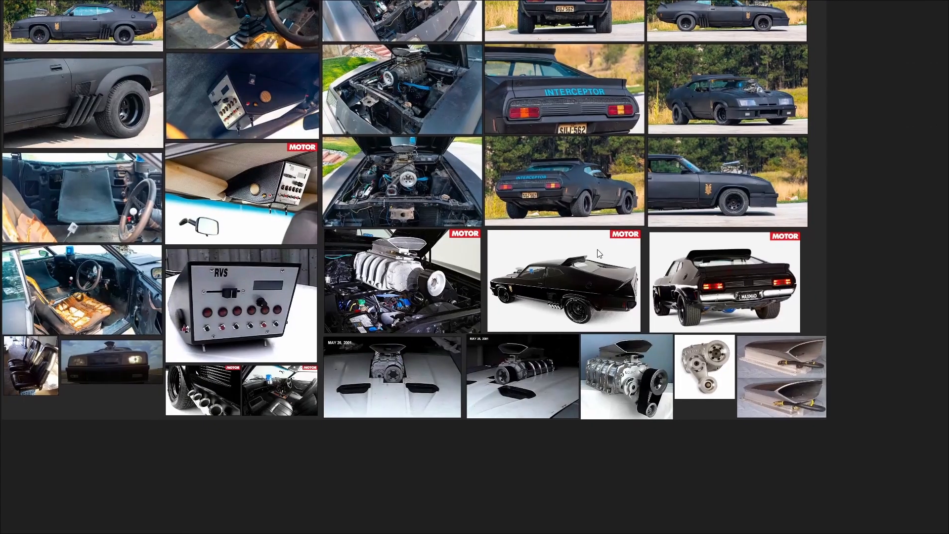
scroll(545, 276, up, 10)
scroll(538, 284, up, 2)
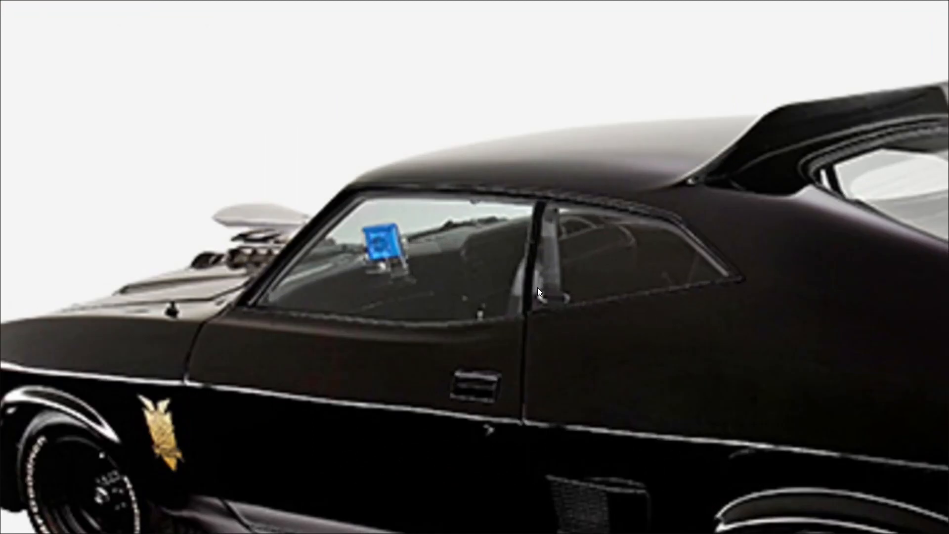
scroll(555, 203, down, 6)
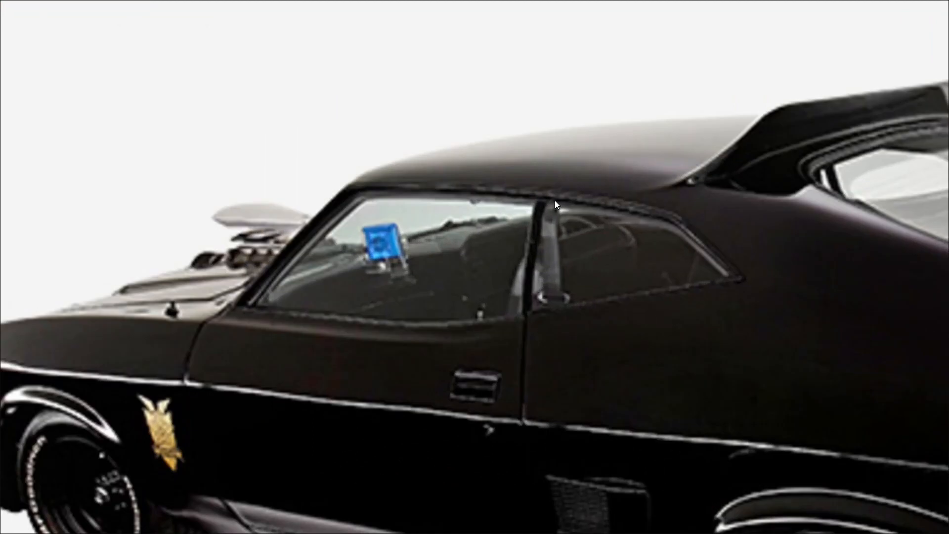
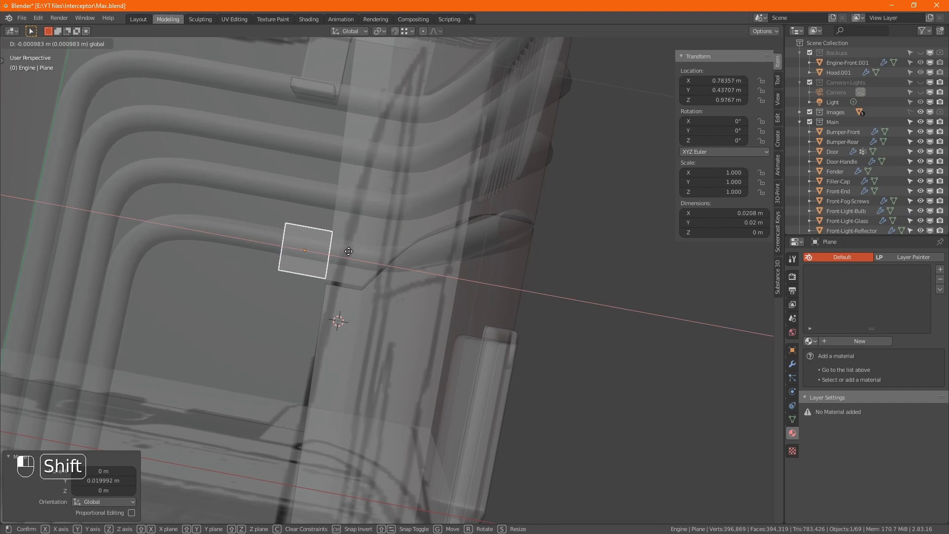
- Place the plane just behind the door seam, select its rear edge in Edit Mode and return to Object Mode
click(349, 252)
alt+drag(449, 454, 360, 366)
key(Tab)
alt+click(324, 280)
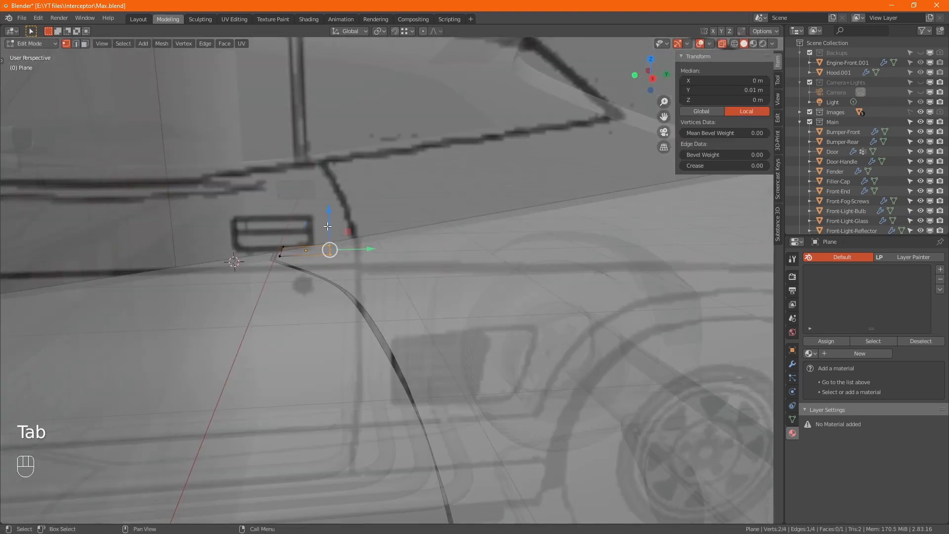
middle_drag(323, 281, 343, 296)
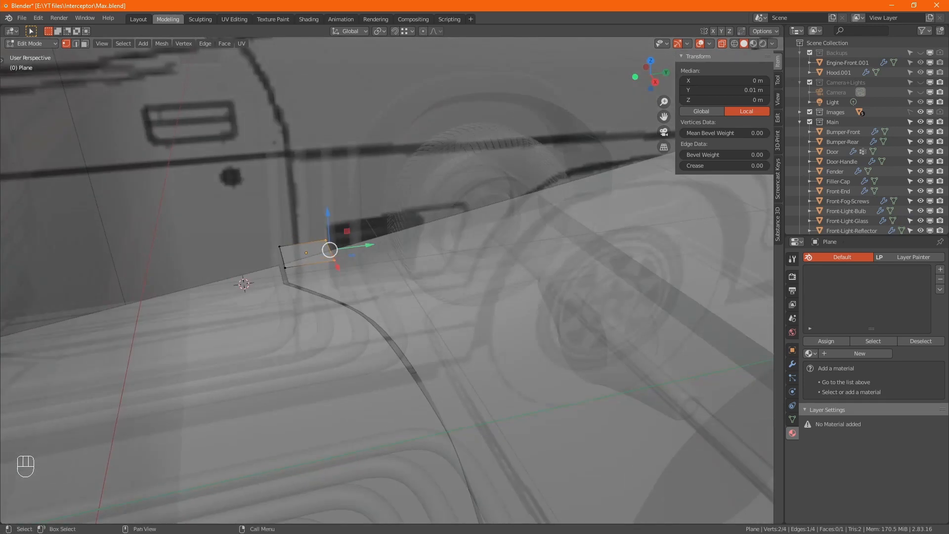
key(Tab)
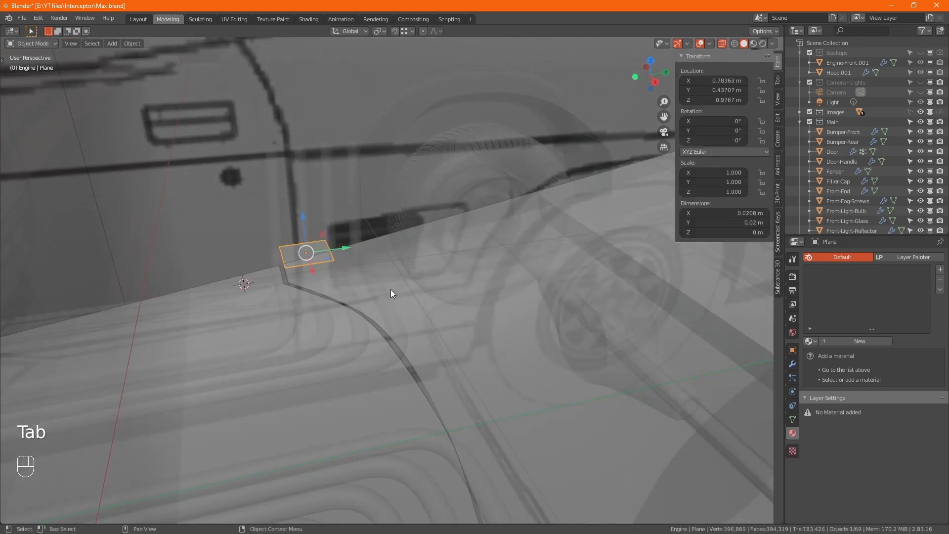
- Snap the 3D cursor to the world origin and set the plane's origin to the 3D cursor
key(shift+s)
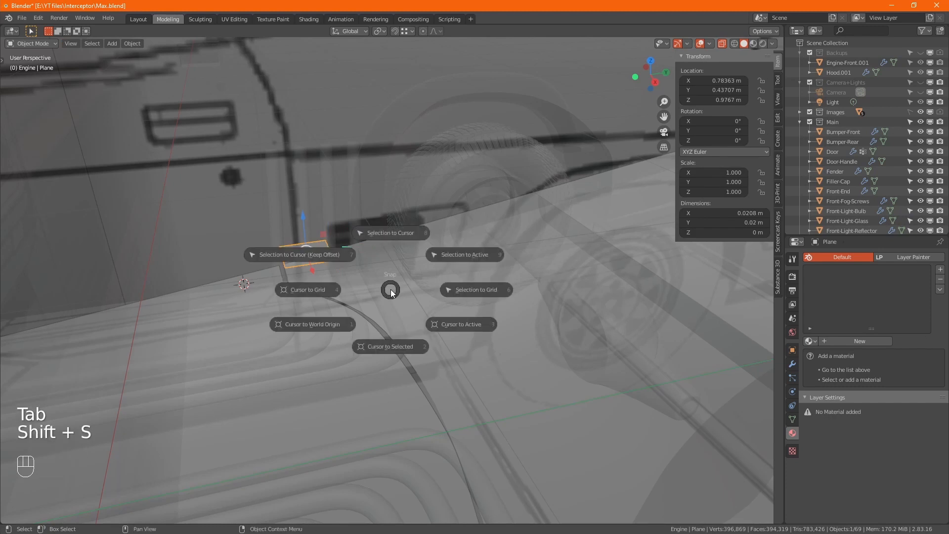
click(324, 324)
right_click(323, 321)
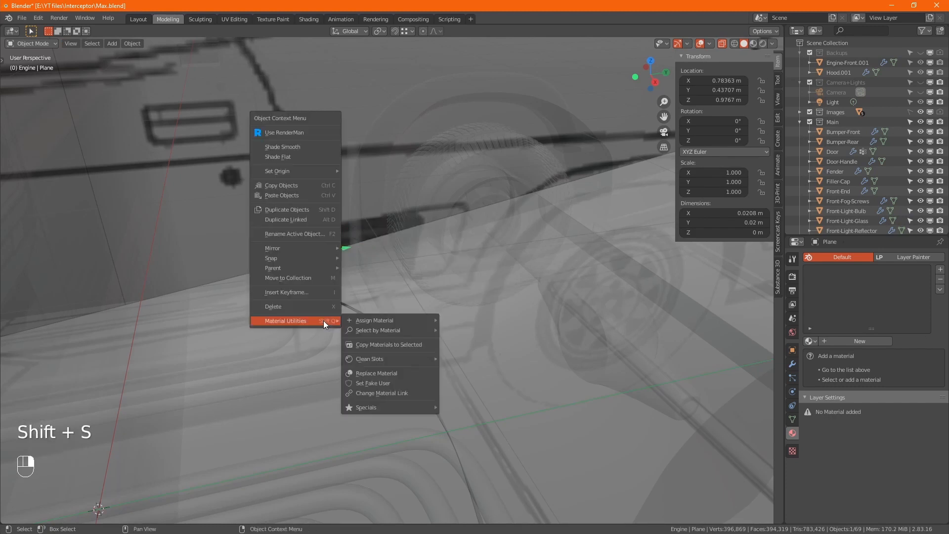
mouse_move(282, 170)
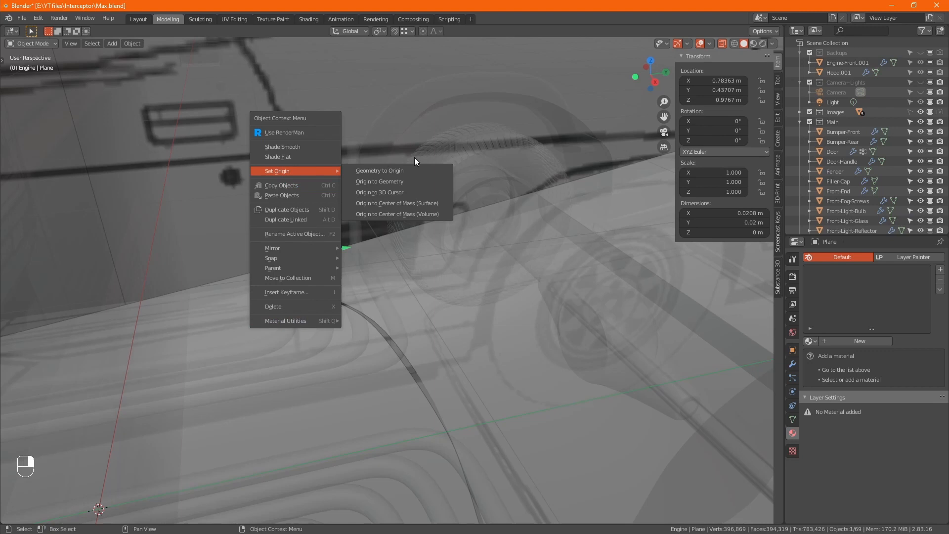
click(404, 194)
- Mirror the plane to the opposite side of the car along global X and frame it in the view
right_click(330, 252)
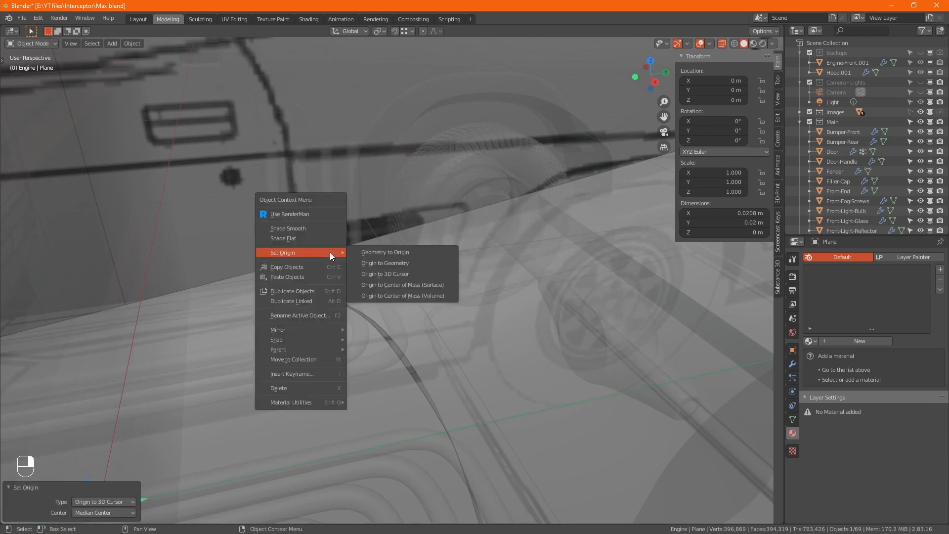
mouse_move(298, 346)
mouse_move(296, 327)
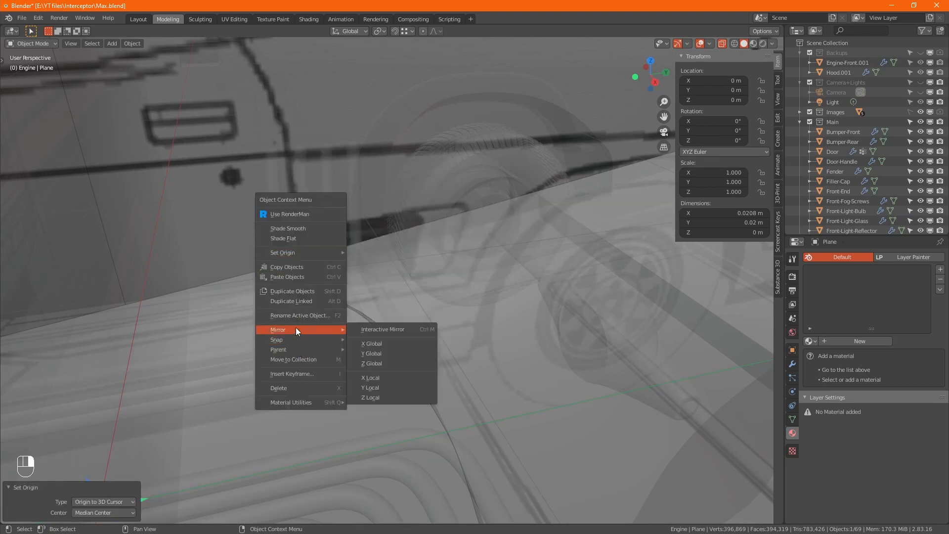
click(402, 341)
scroll(406, 328, down, 6)
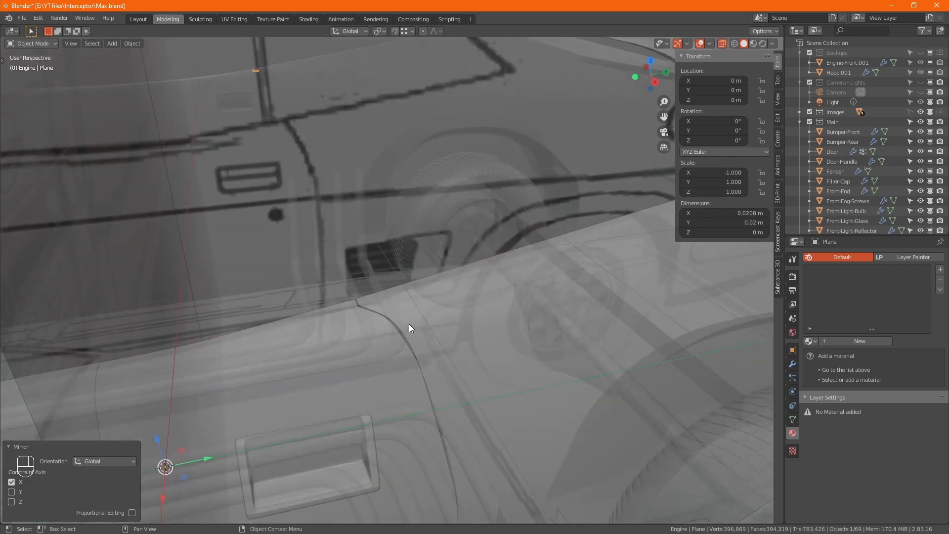
middle_drag(411, 313, 520, 256)
middle_drag(591, 174, 416, 190)
key(KP_Decimal)
- Examine the reference photos of the window pillar base on the front side view and the open-door interior, returning to Blender
scroll(446, 253, down, 2)
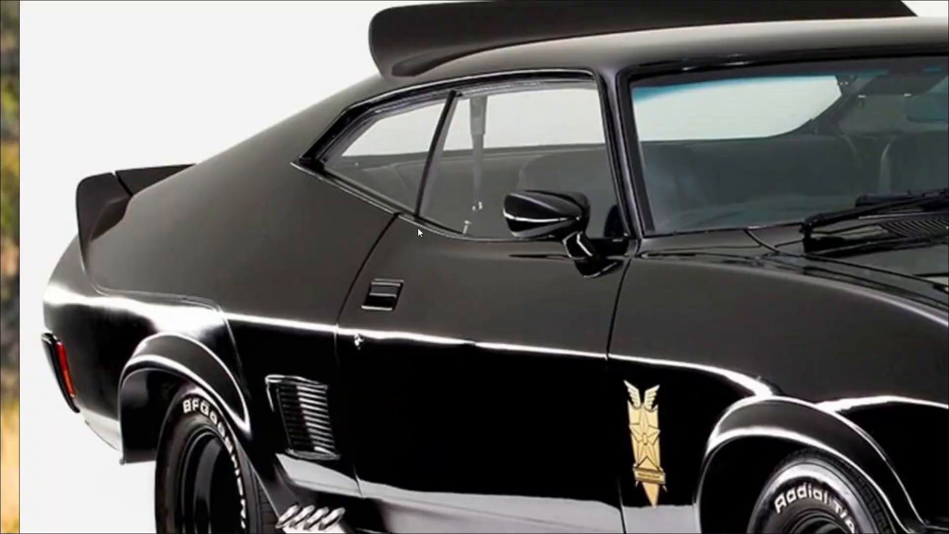
scroll(458, 236, down, 12)
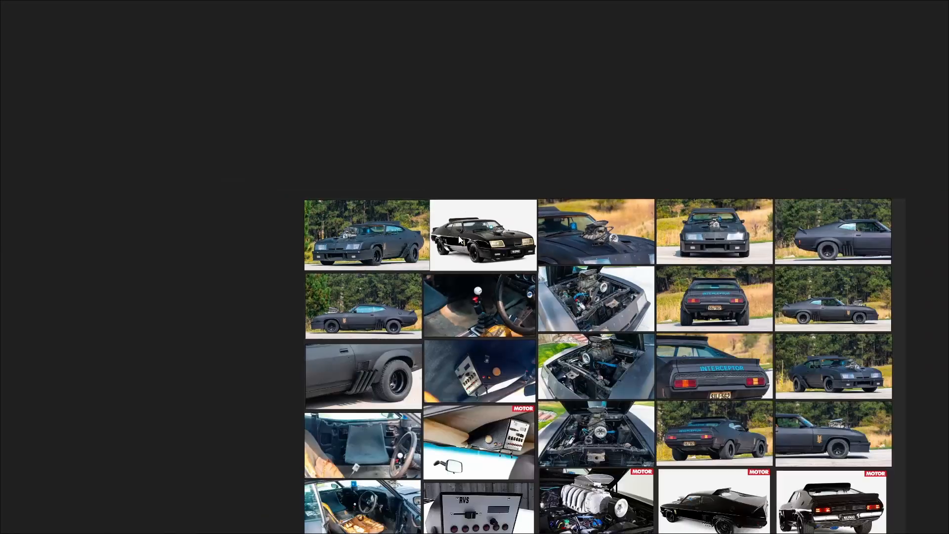
middle_drag(375, 367, 376, 32)
scroll(336, 147, up, 6)
scroll(291, 255, up, 2)
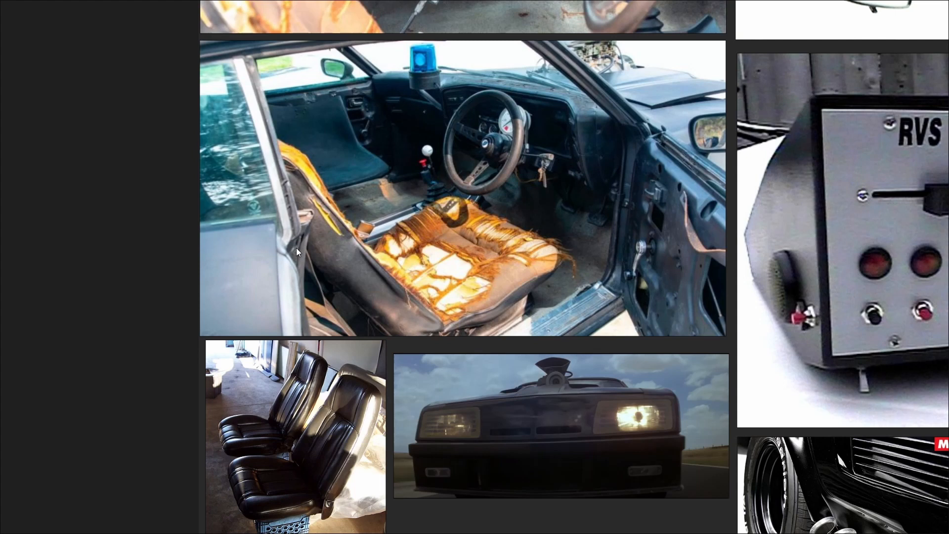
key(alt+Tab)
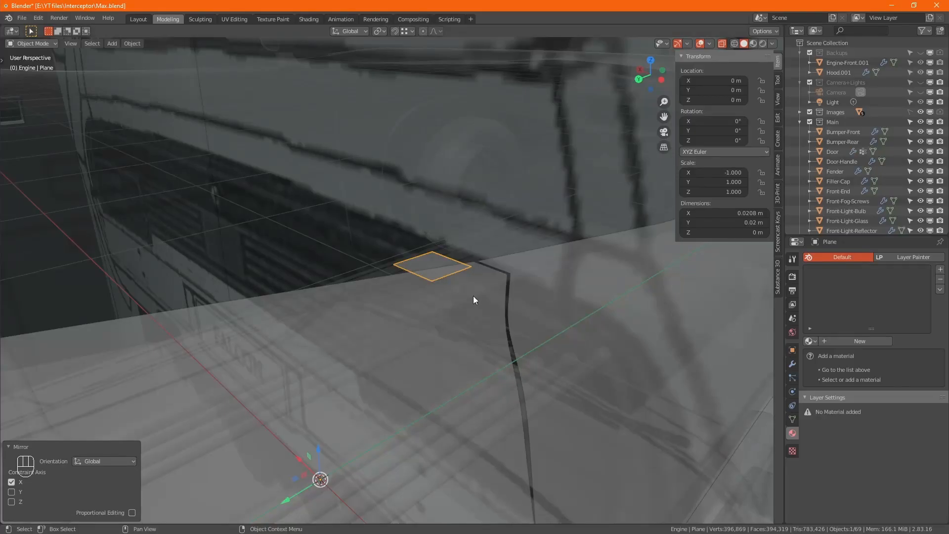
- Select all of the plane's vertices in Edit Mode and set the pivot point to Active Element
middle_drag(473, 295, 440, 292)
key(Tab)
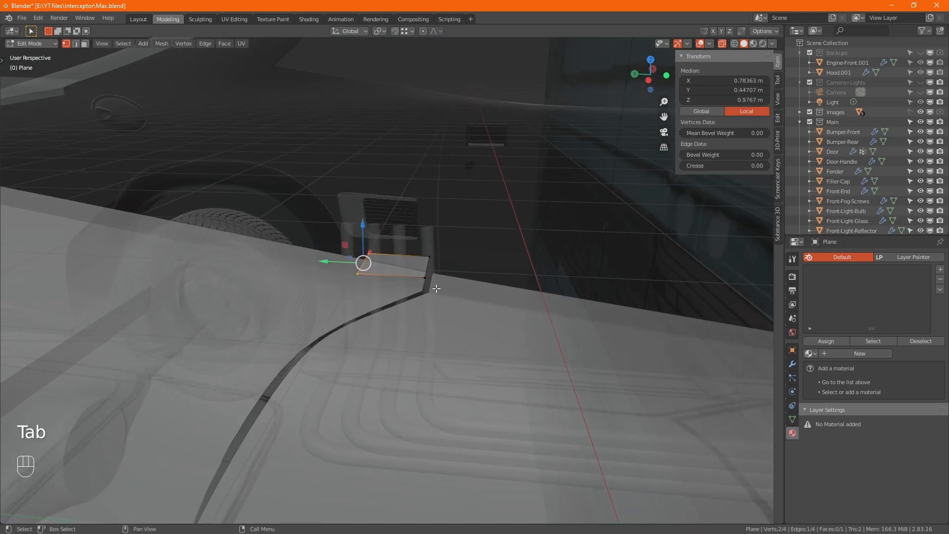
key(a)
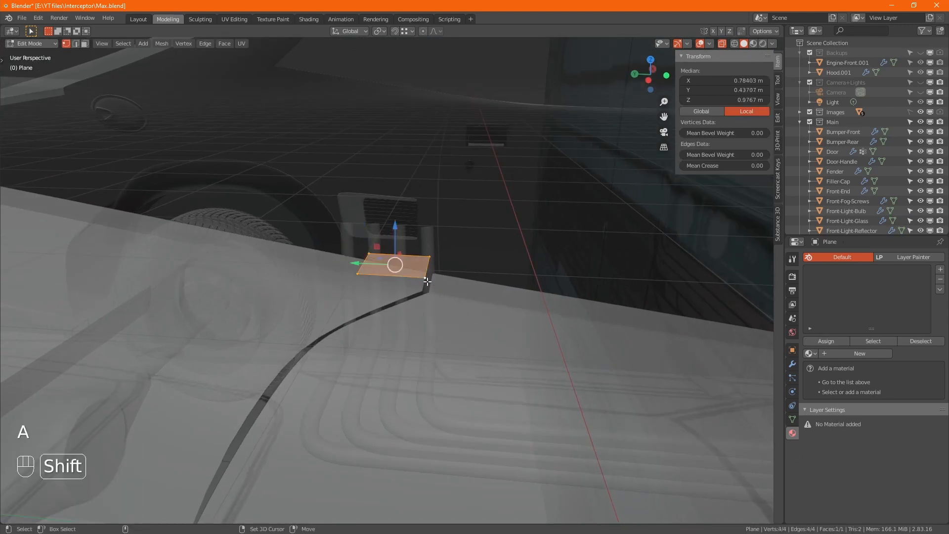
key(period)
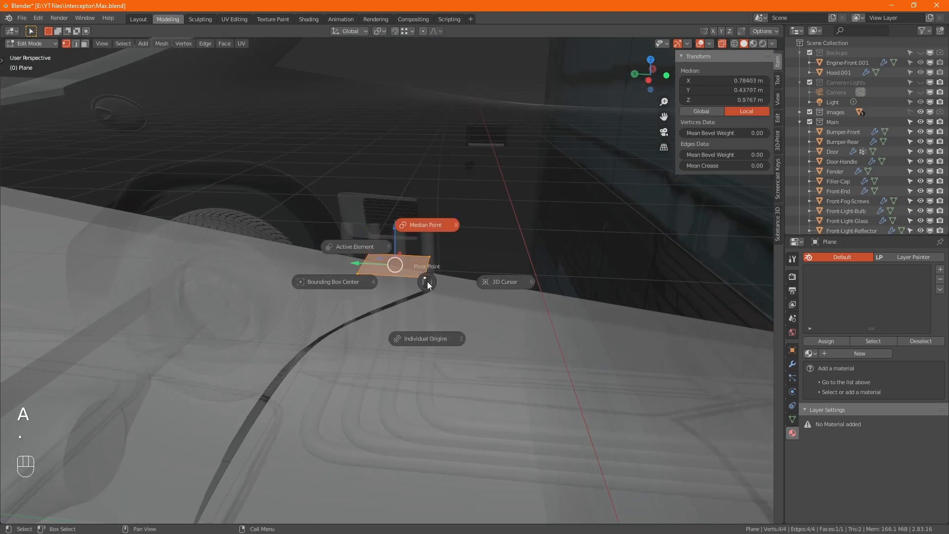
click(368, 250)
- Move the whole plane so its front corner snaps onto the body panel's edge at the door seam
drag(424, 281, 426, 275)
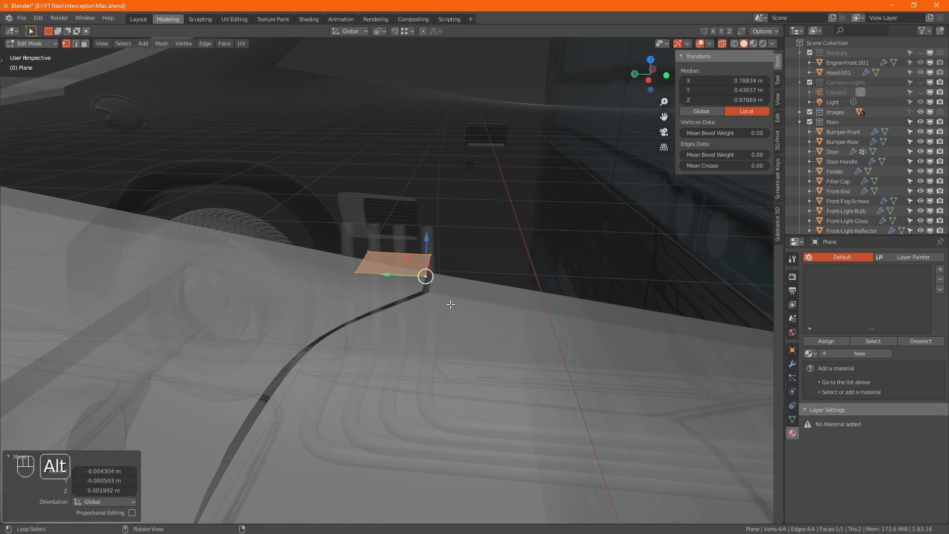
alt+middle_drag(449, 303, 409, 311)
mouse_move(402, 285)
ctrl+mouse_down()
mouse_move(407, 274)
mouse_move(405, 281)
ctrl+mouse_up()
alt+middle_drag(404, 282, 338, 246)
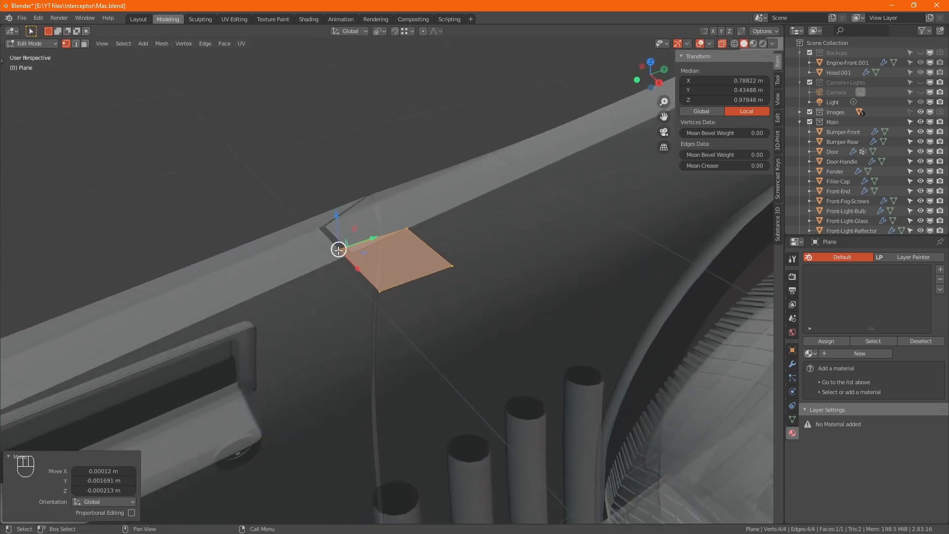
ctrl+drag(338, 245, 371, 267)
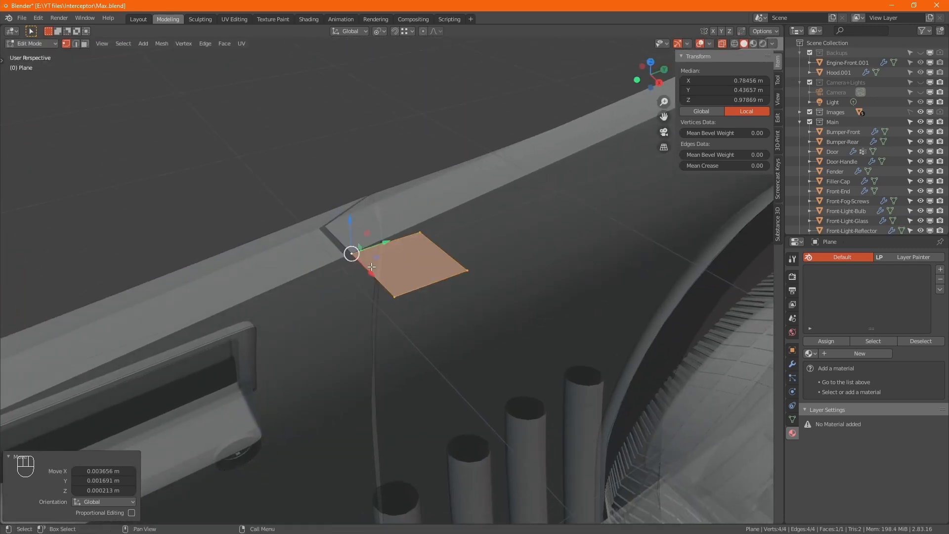
- Raise the plane's rear edge 0.002727 m in Z and edge-slide it toward the door seam by a factor of 0.585
click(447, 244)
mouse_move(468, 239)
mouse_down()
mouse_move(470, 226)
mouse_move(471, 249)
mouse_up()
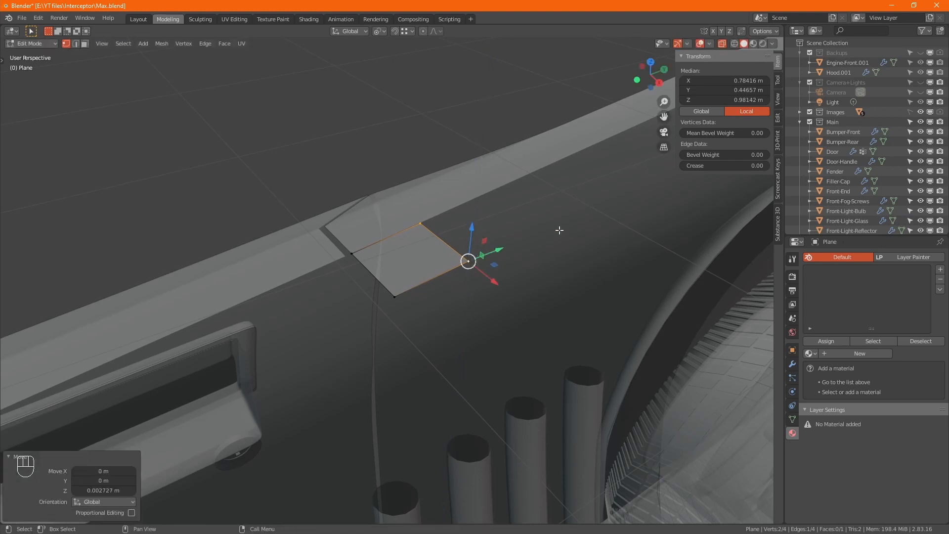
alt+right_drag(278, 290, 461, 285)
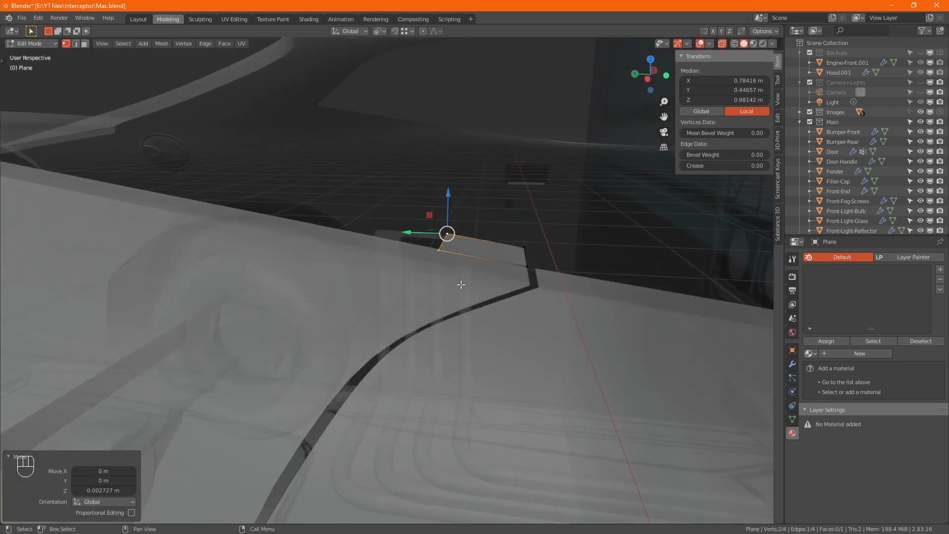
key(g)
key(g)
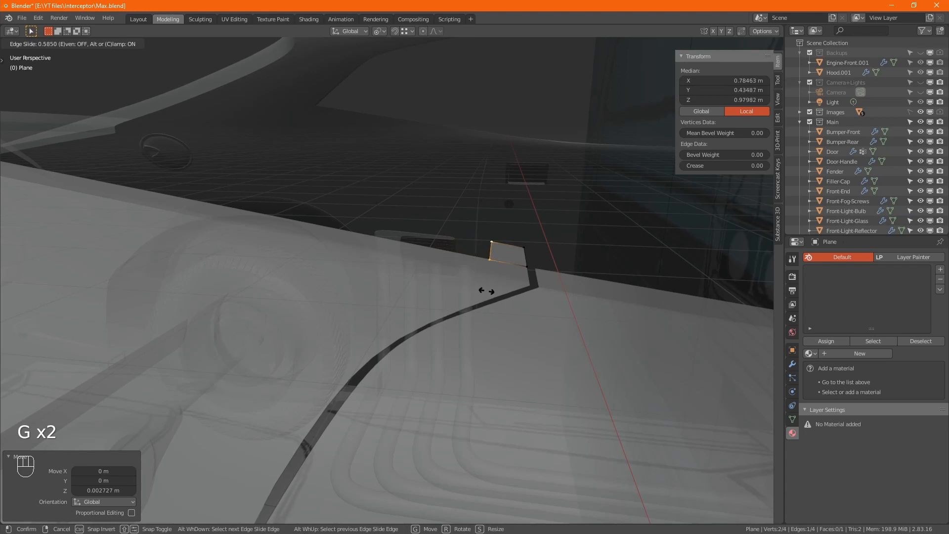
click(477, 291)
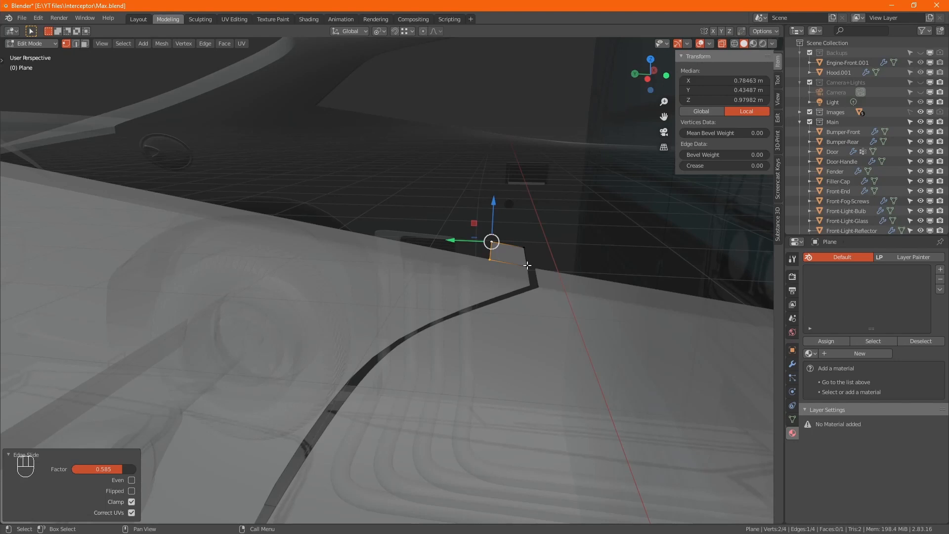
- Select the plane's inner edge and move it about -0.0125 m along X to narrow the plane
alt+drag(472, 330, 475, 333)
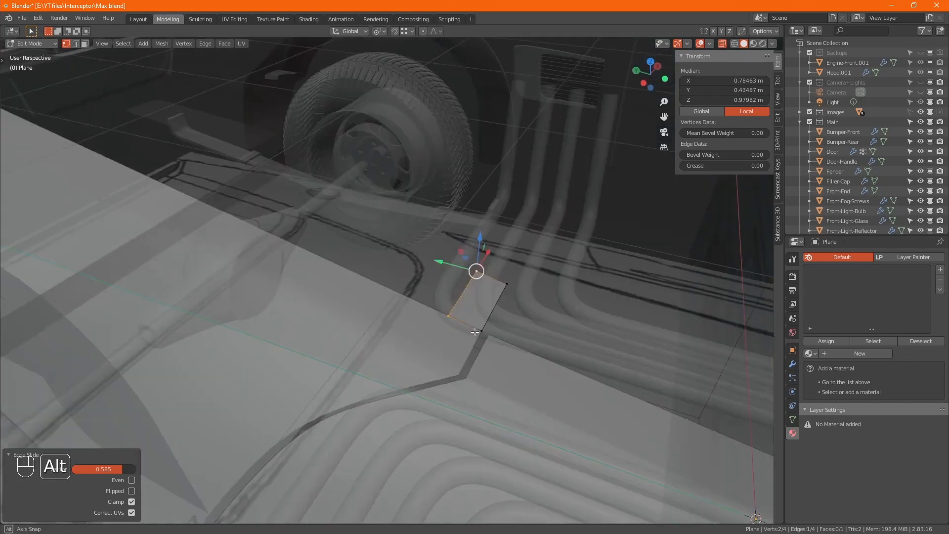
alt+middle_drag(475, 332, 388, 350)
drag(479, 240, 534, 361)
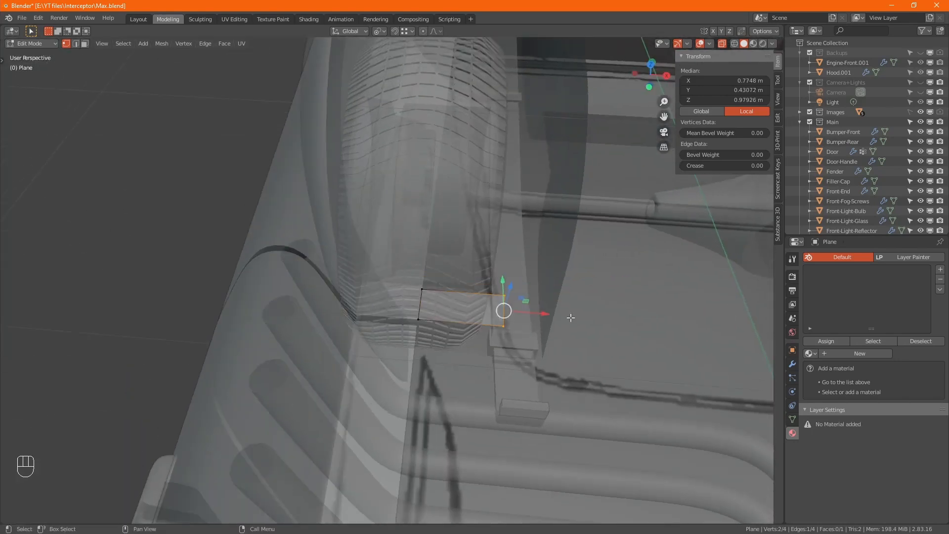
drag(546, 316, 492, 305)
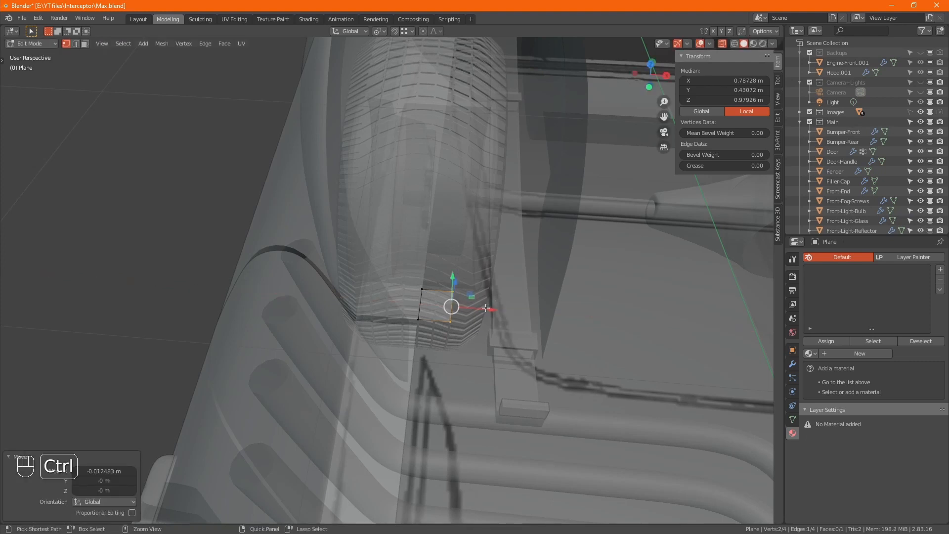
- Add two evenly spaced loop cuts across the narrowed plane with a slide factor of 0
key(ctrl+r)
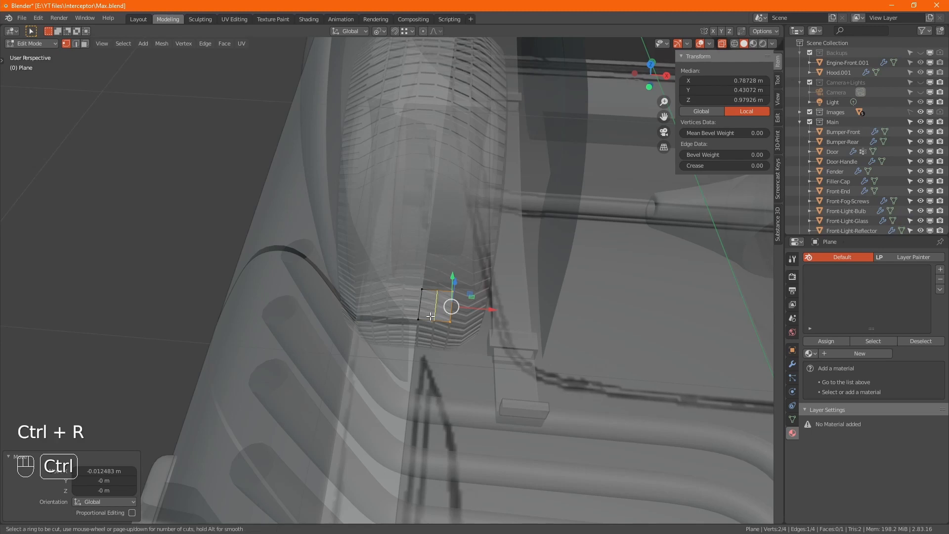
click(429, 316)
right_click(430, 316)
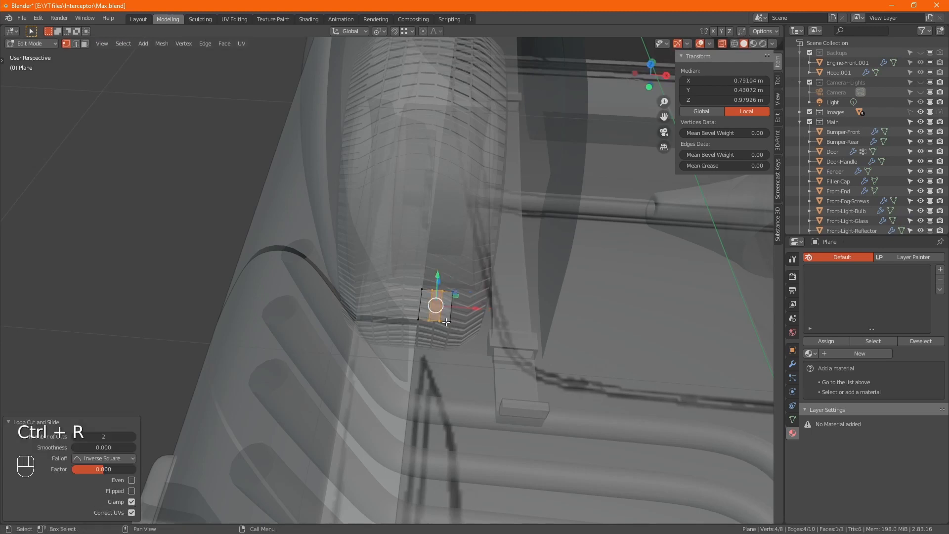
- Try to edge-slide the inner segment of the plane's front edge past its end by about -0.186 with clamping off
drag(453, 335, 436, 311)
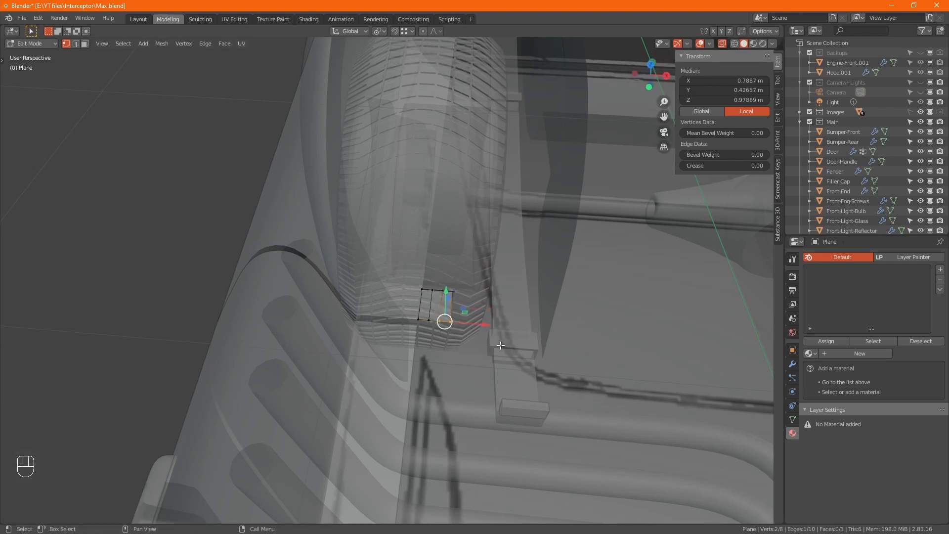
alt+middle_drag(500, 346, 438, 337)
scroll(438, 337, up, 3)
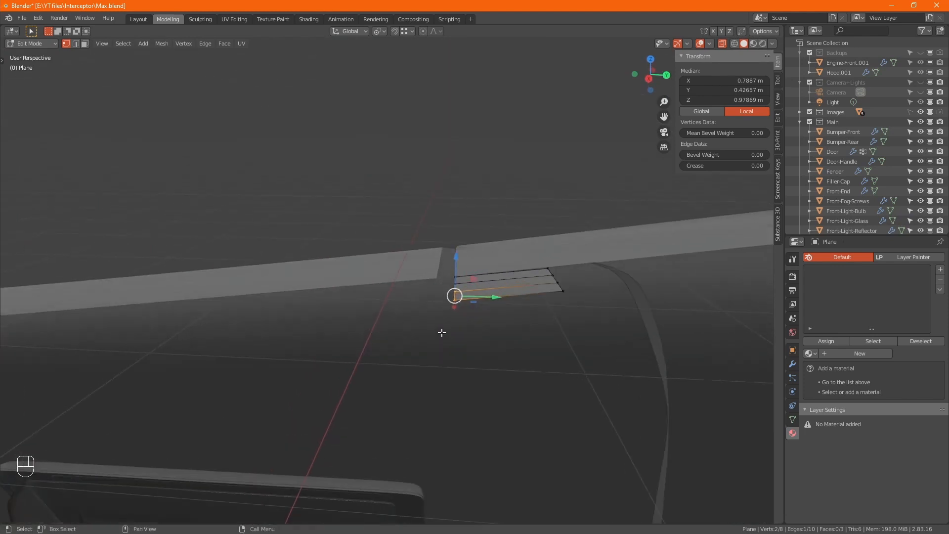
key(g)
key(g)
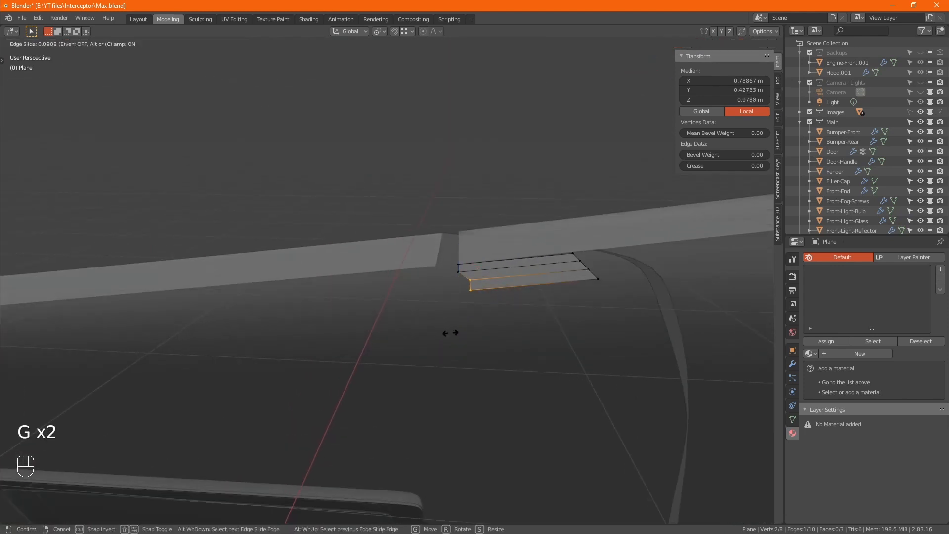
key(alt)
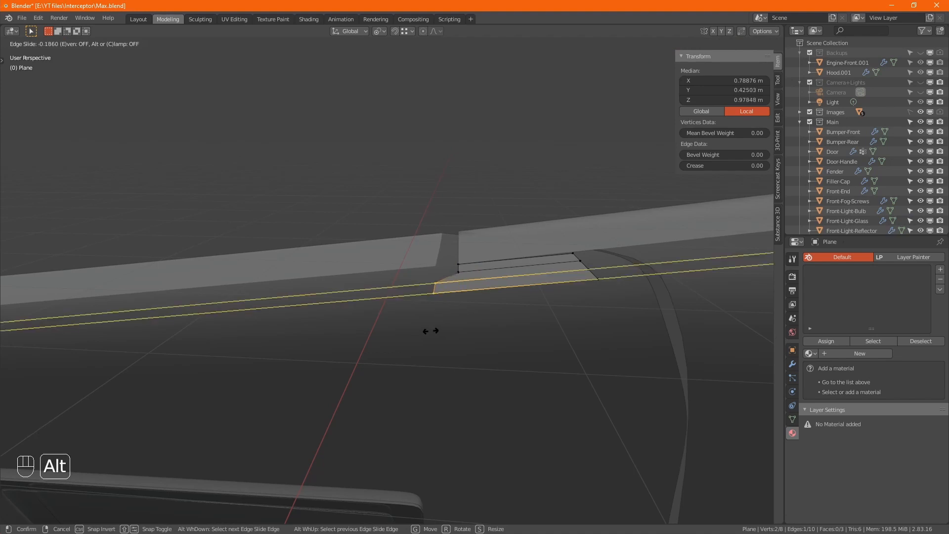
click(431, 331)
alt+drag(455, 314, 590, 319)
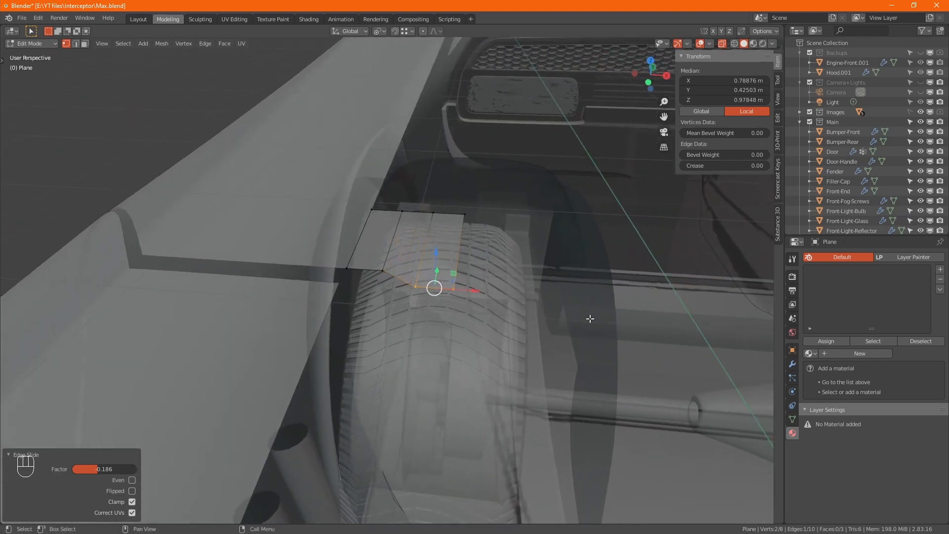
key(ctrl+z)
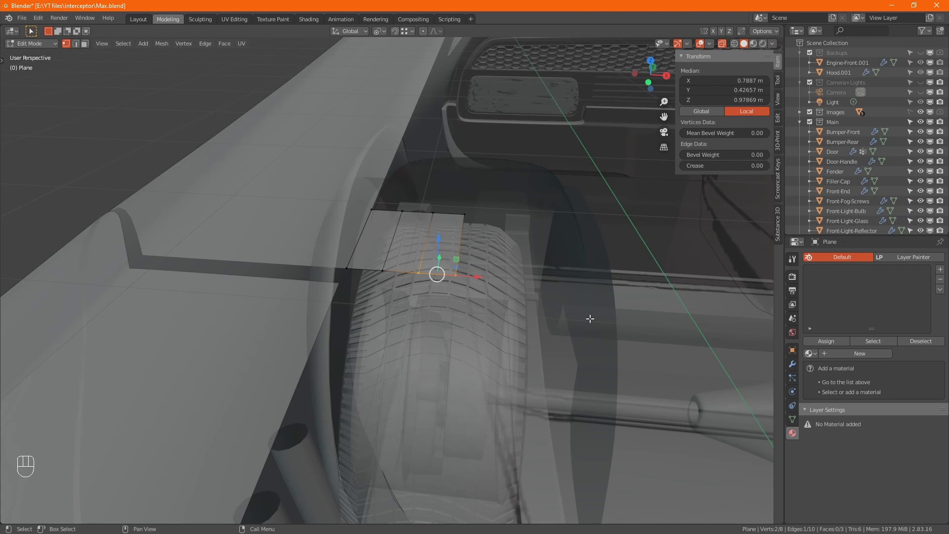
- Edge-slide the plane's entire front edge forward across the door gap by a factor of -0.221 with clamping off
alt+click(403, 279)
middle_drag(461, 321, 345, 324)
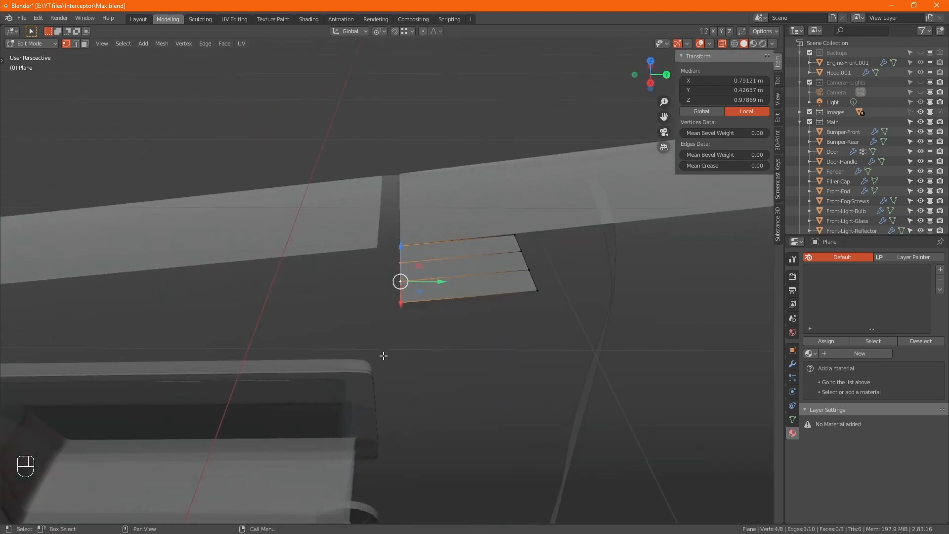
key(g)
key(g)
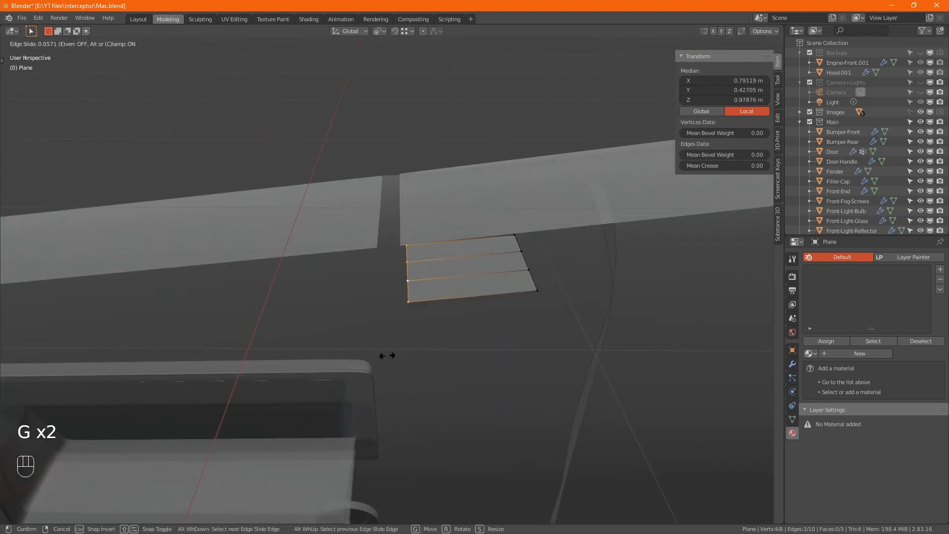
key(alt)
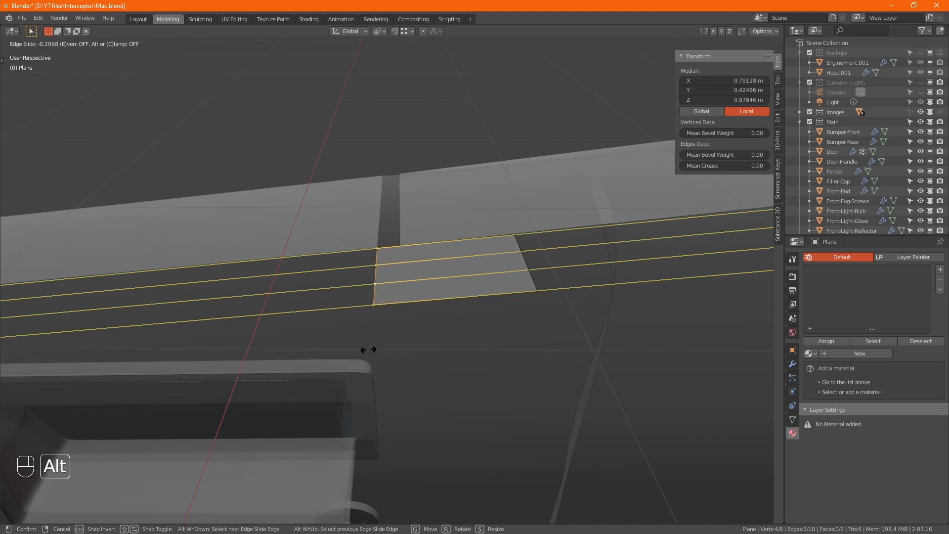
click(367, 350)
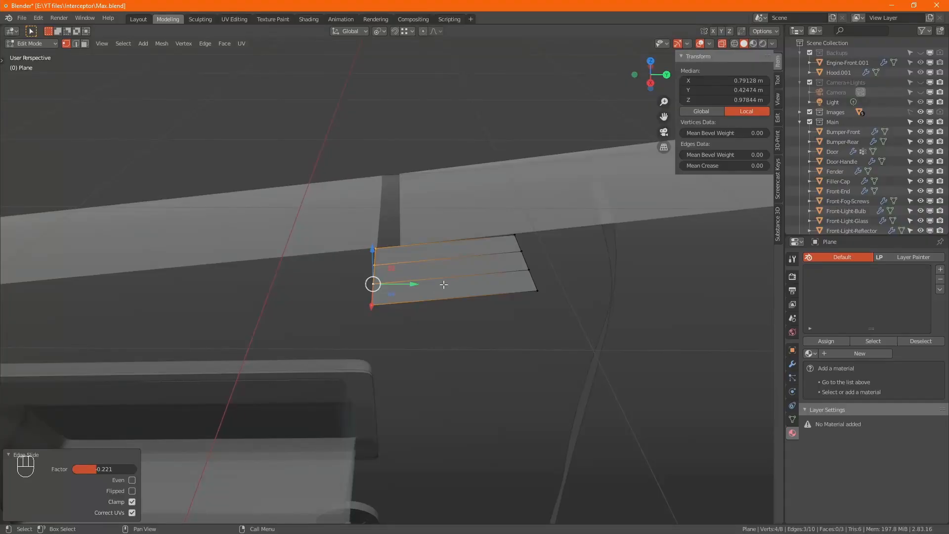
- Add one loop cut across the plane near its front edge, slid about 0.621 to line up with the door gap's rear side
key(ctrl+r)
click(443, 284)
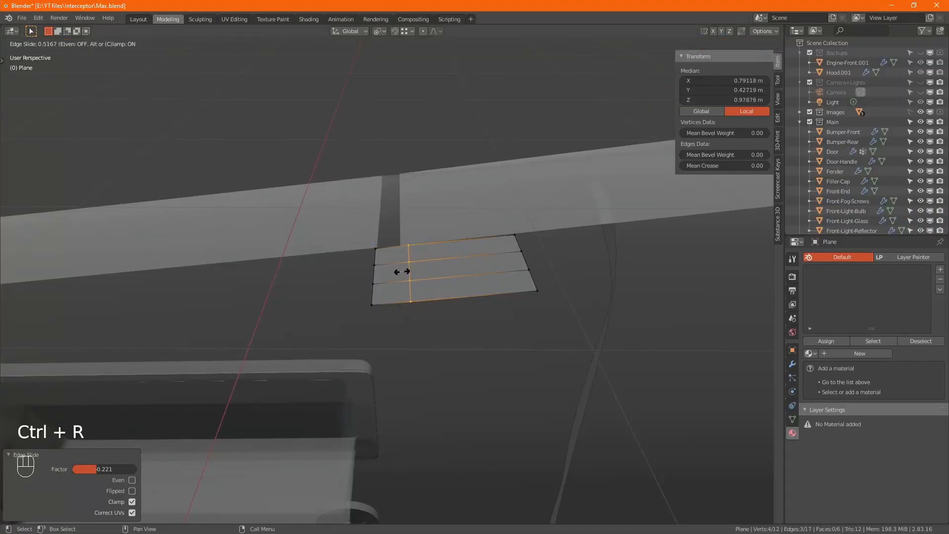
key(shift)
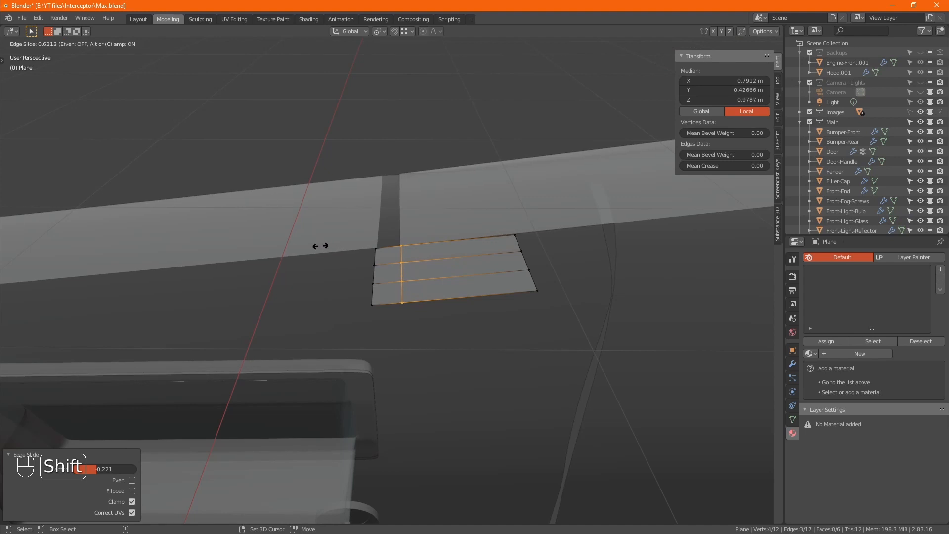
click(315, 243)
- Delete the plane's outer front corner vertex to notch the corner at the door gap
click(376, 248)
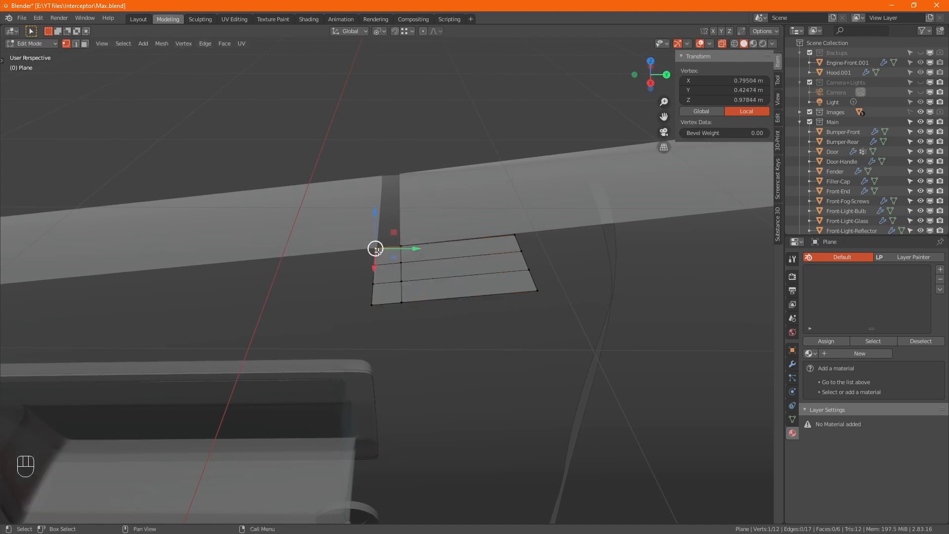
key(x)
click(379, 279)
- Extrude the entire notched plane upward 0.013489 m along Z
click(402, 267)
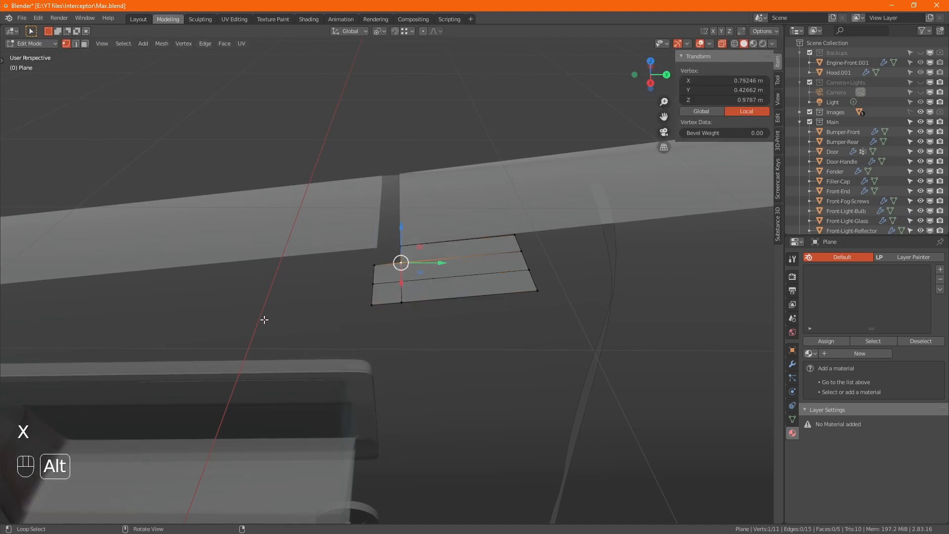
alt+middle_drag(262, 320, 458, 313)
key(a)
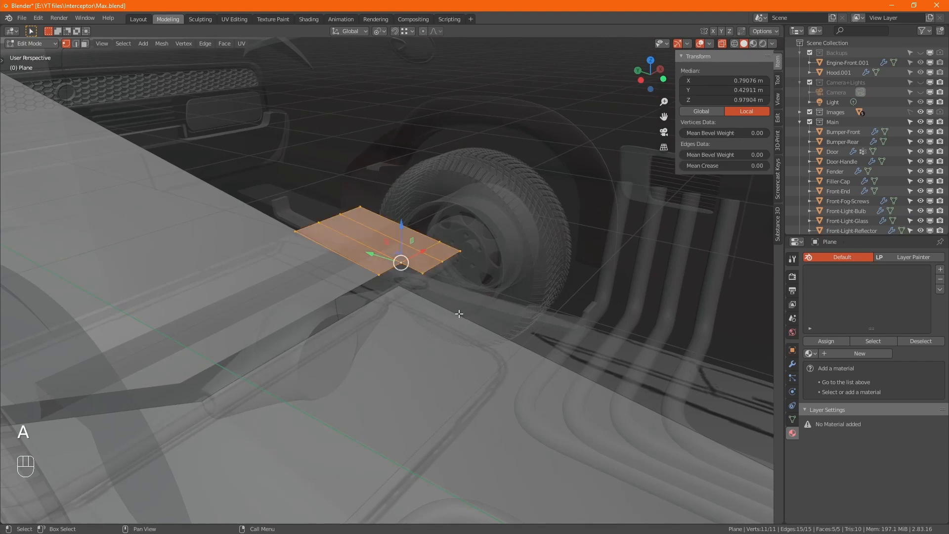
key(e)
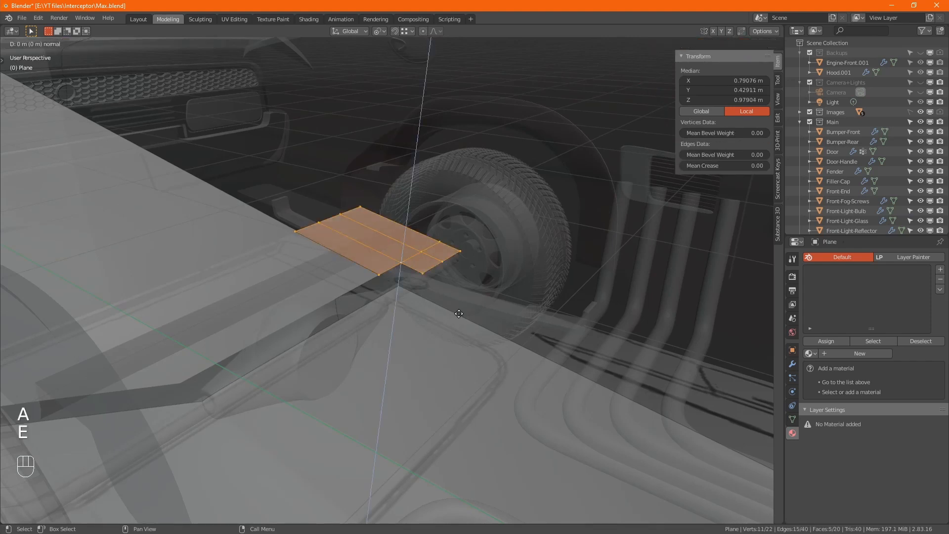
key(z)
click(465, 140)
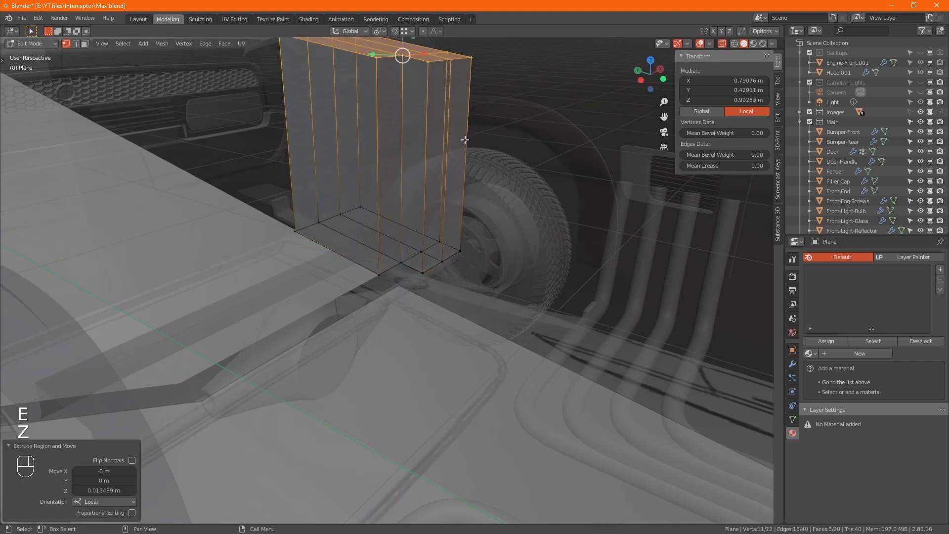
- Turn off X-ray and compare the extruded pillar with the side reference image and the door seam
scroll(464, 103, down, 10)
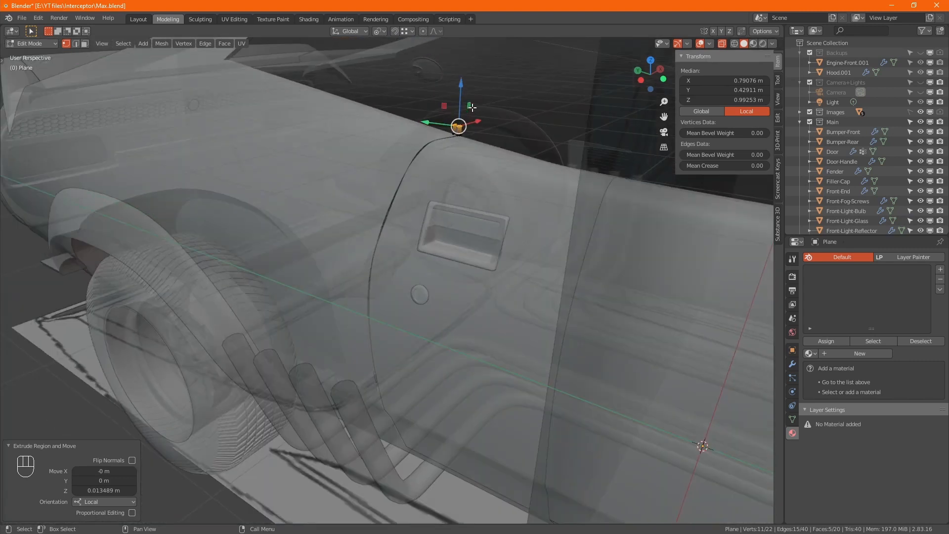
key(ctrl+KP_3)
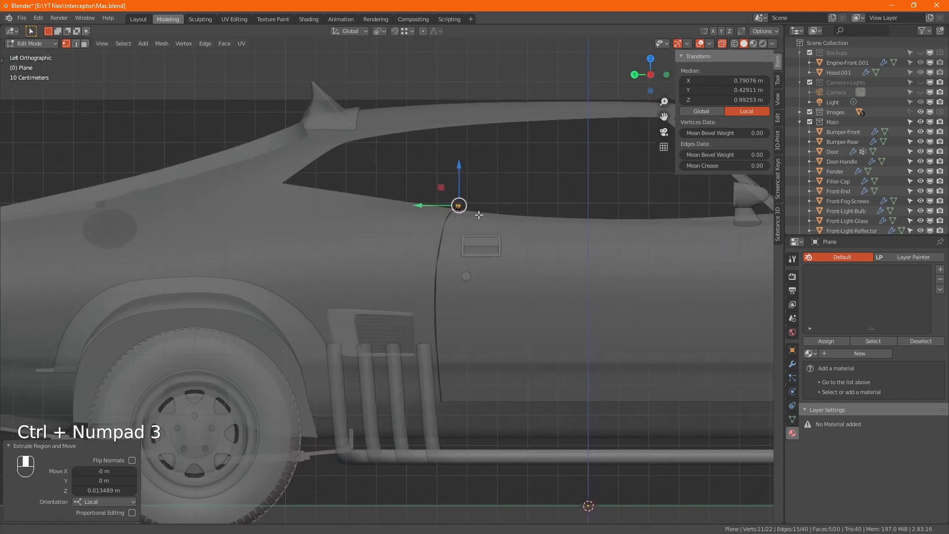
shift+middle_drag(479, 215, 468, 281)
key(alt+z)
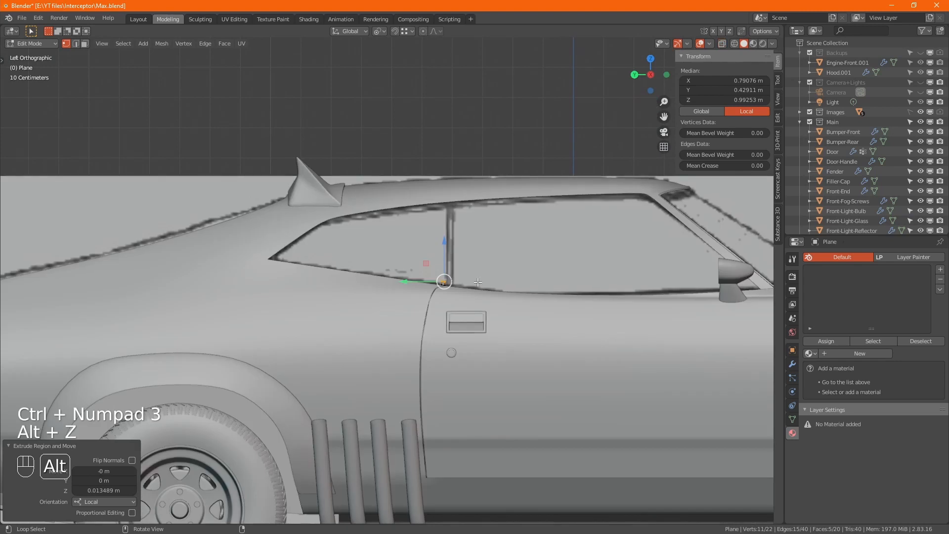
scroll(444, 281, up, 5)
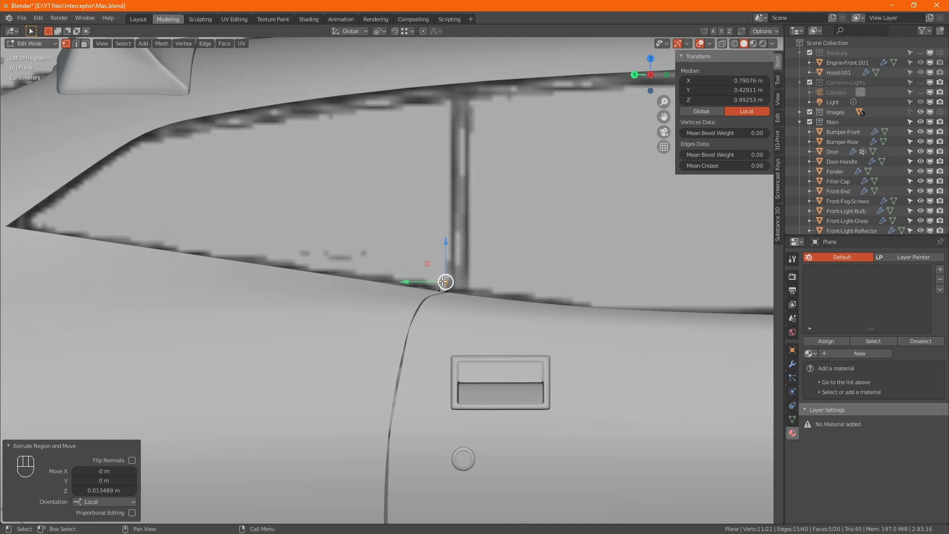
alt+middle_drag(444, 282, 494, 371)
scroll(467, 330, up, 3)
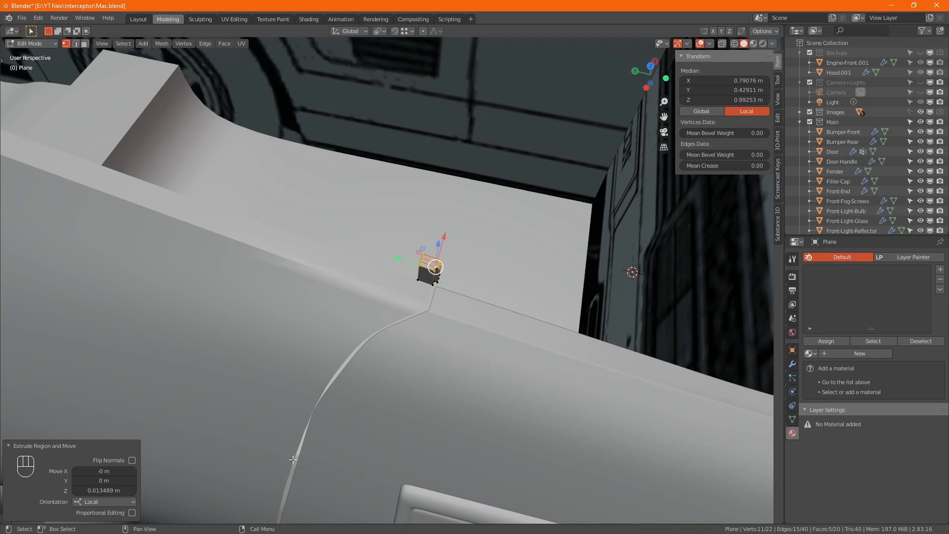
- Leave the pillar mesh, open the Door object for mesh editing and select all of its geometry
key(Tab)
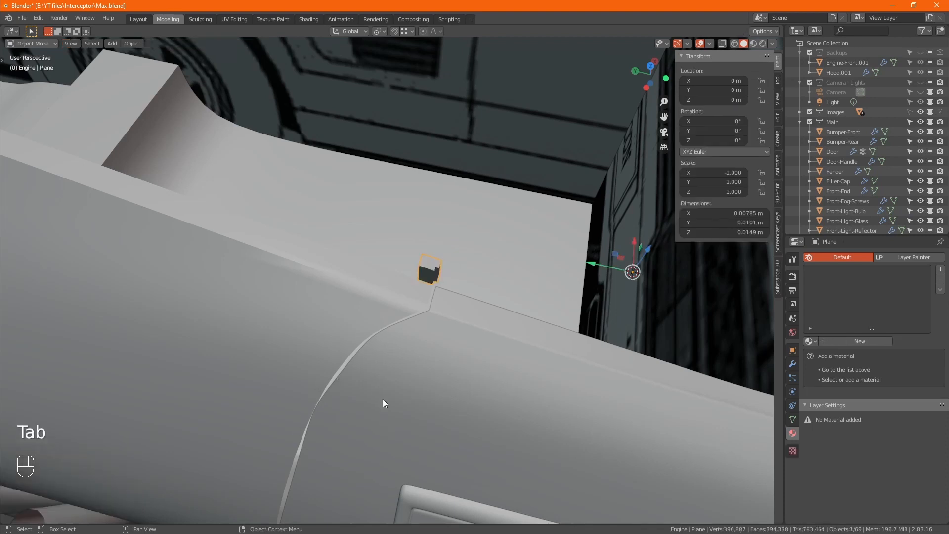
click(370, 385)
key(Tab)
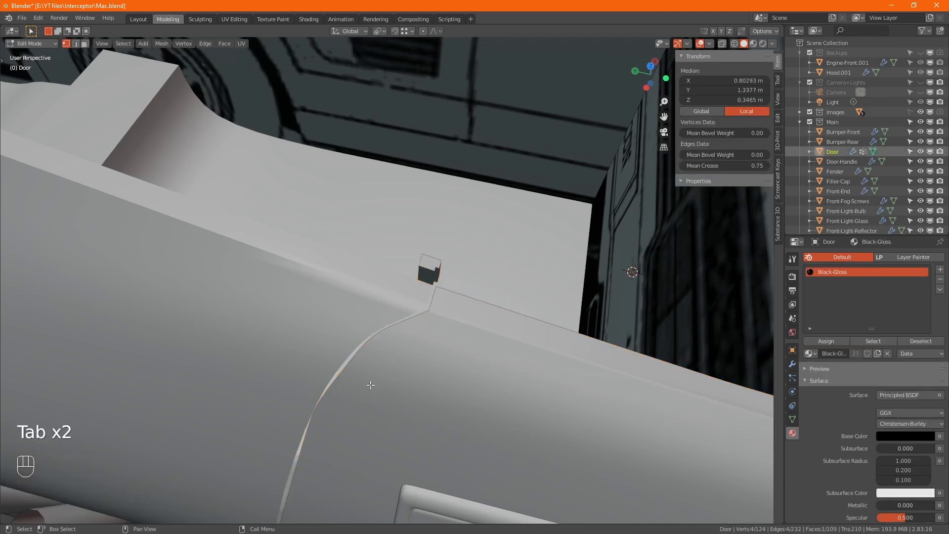
key(a)
key(KP_Decimal)
alt+drag(371, 385, 595, 364)
alt+middle_drag(595, 364, 547, 392)
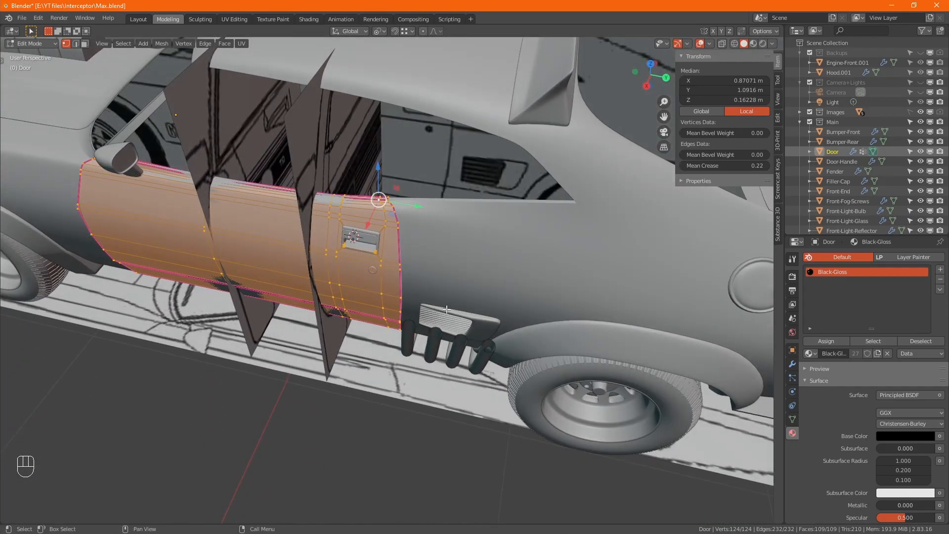
scroll(374, 215, up, 1)
scroll(375, 215, up, 6)
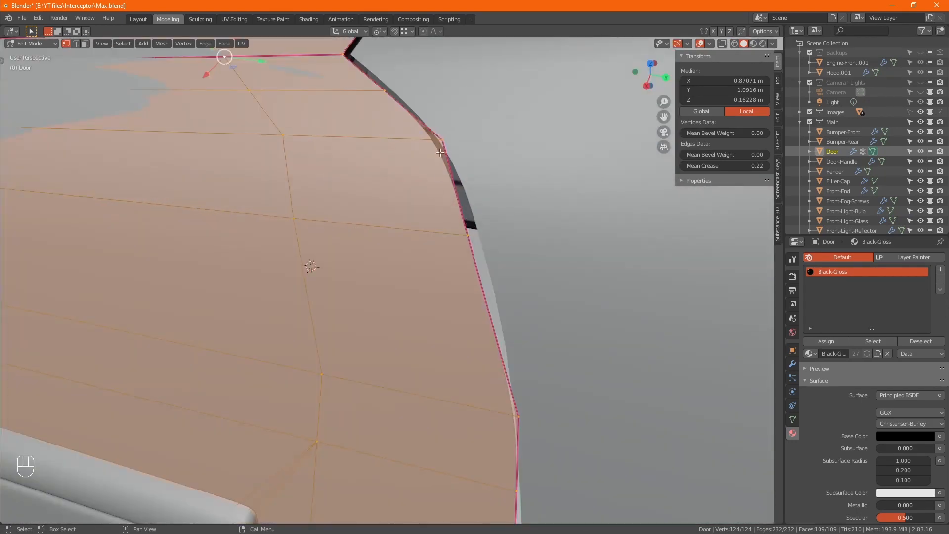
- Slide the vertex on the curved upper part of the door's rear edge outward by about -0.049 with clamping off
click(442, 140)
click(467, 236)
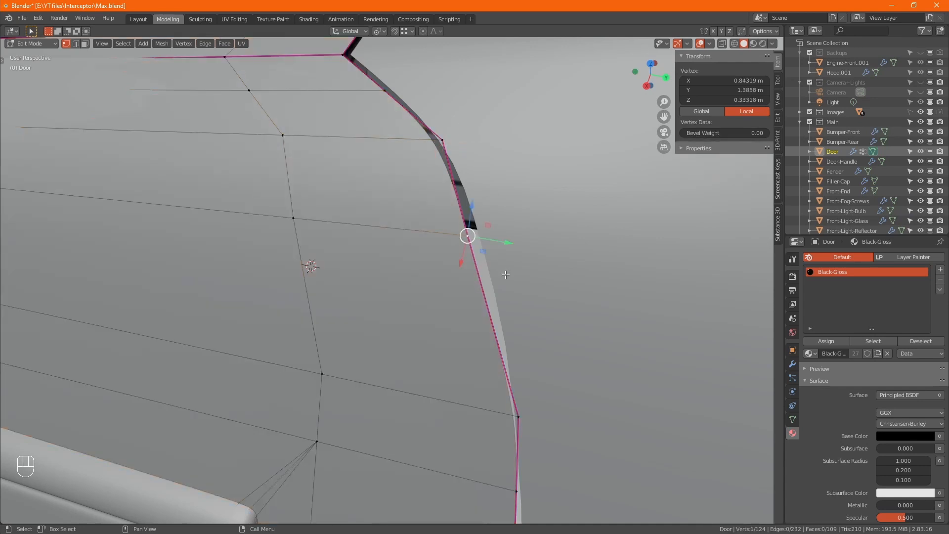
key(g)
key(g)
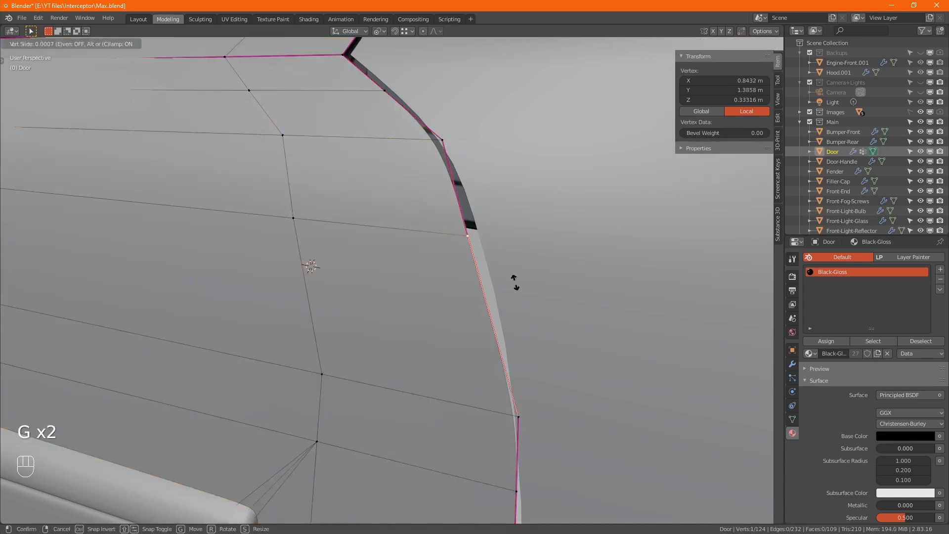
key(alt)
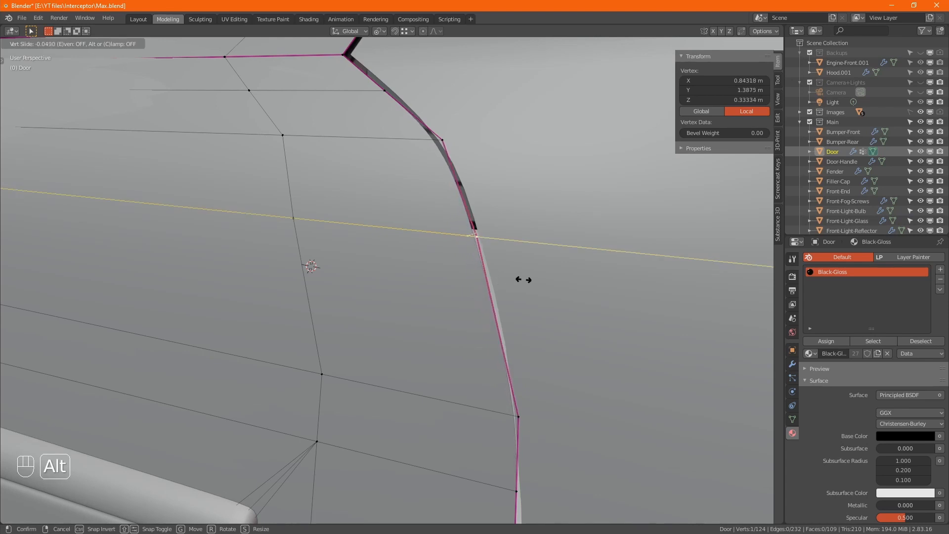
click(523, 280)
- Slide the next lower vertex on the door's rear edge inward by a factor of 0.029
click(518, 417)
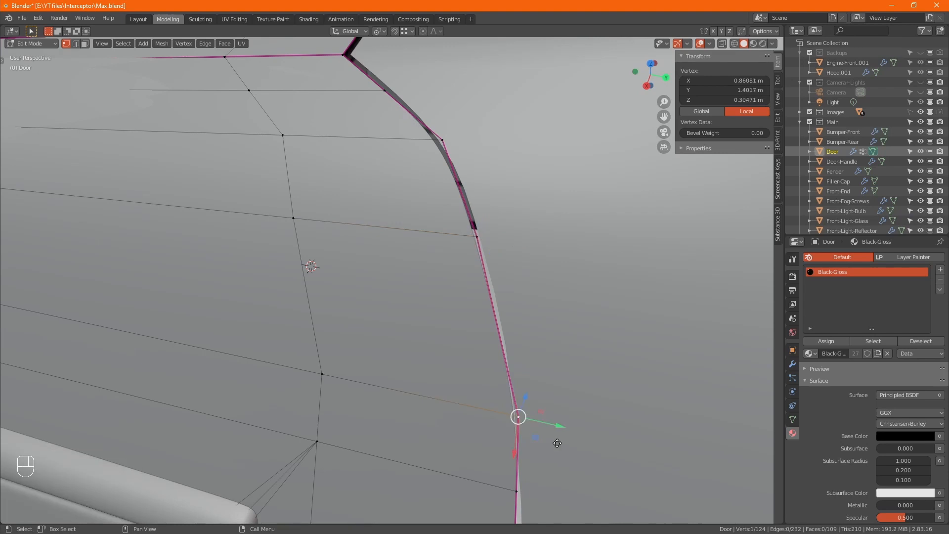
key(g)
key(g)
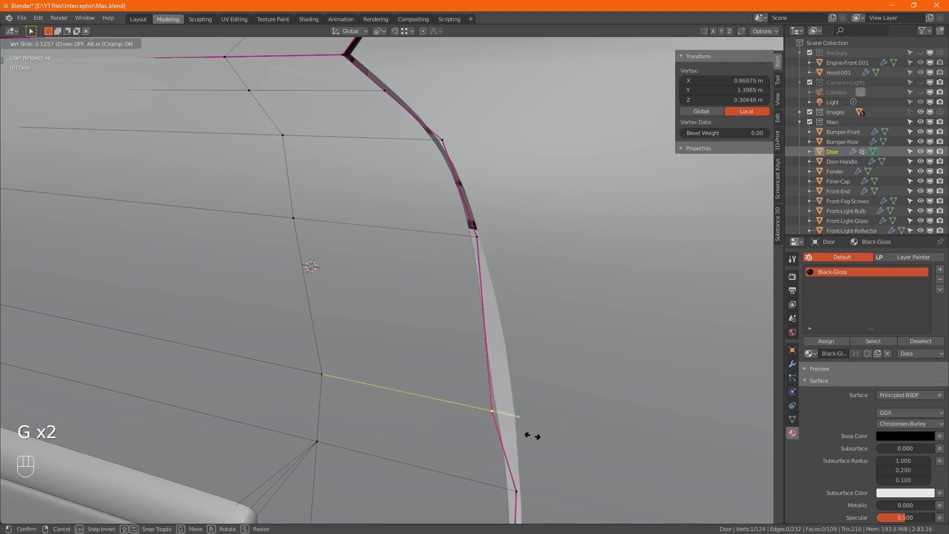
click(533, 436)
key(g)
key(g)
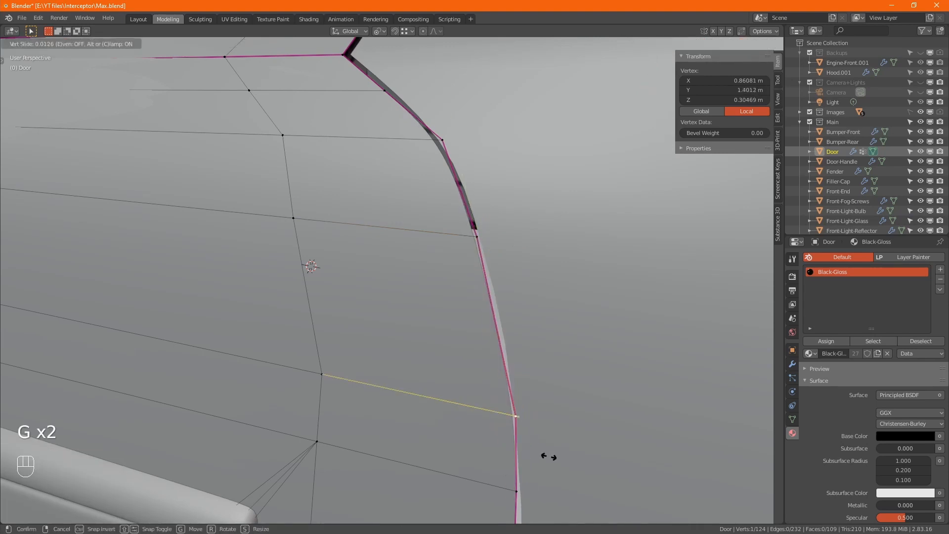
click(545, 457)
- Add the vertex below to the selection and edge-slide this rear door edge segment inward by a factor of 0.022
alt+middle_drag(545, 456, 501, 309)
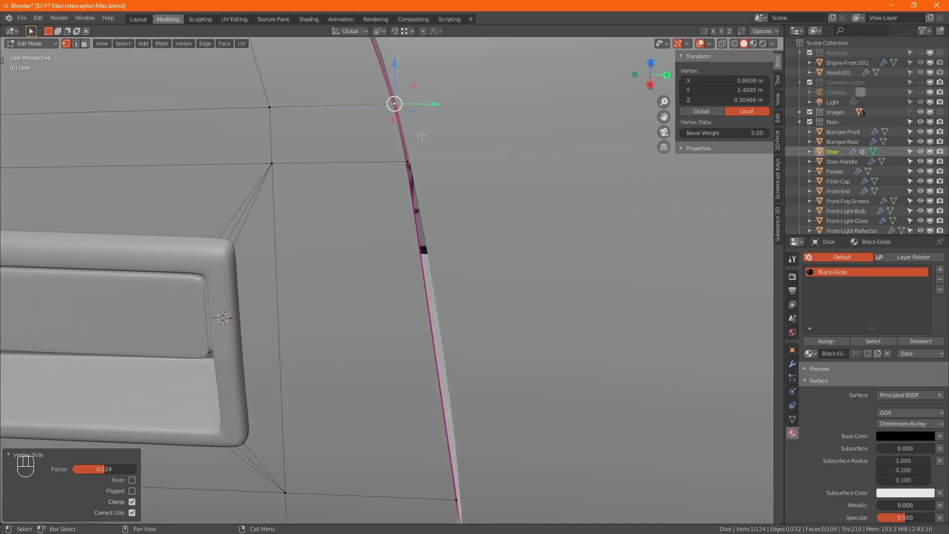
drag(390, 106, 391, 105)
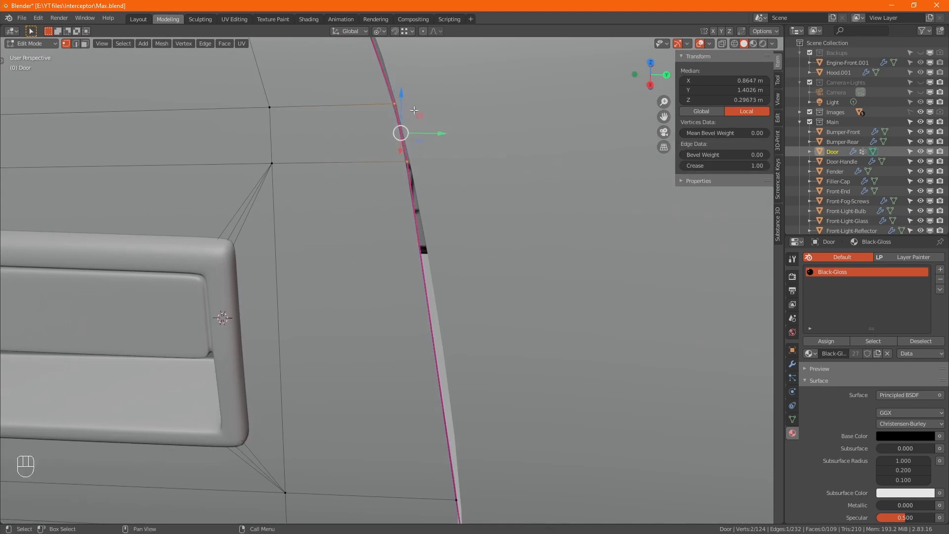
key(g)
key(g)
key(alt)
click(494, 128)
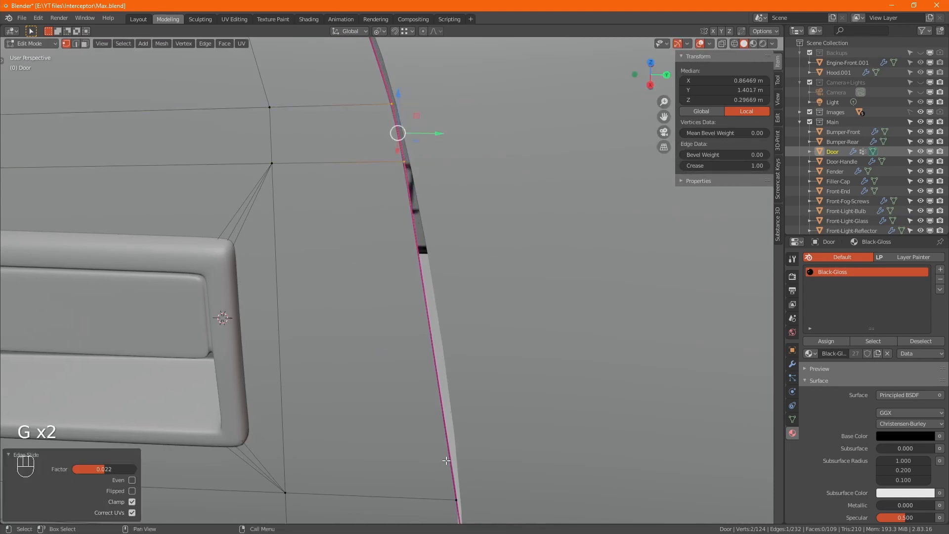
- Leave the door mesh, add the rear body and Fender objects to the selection and open all three for mesh editing
middle_drag(445, 467, 446, 411)
scroll(447, 411, down, 5)
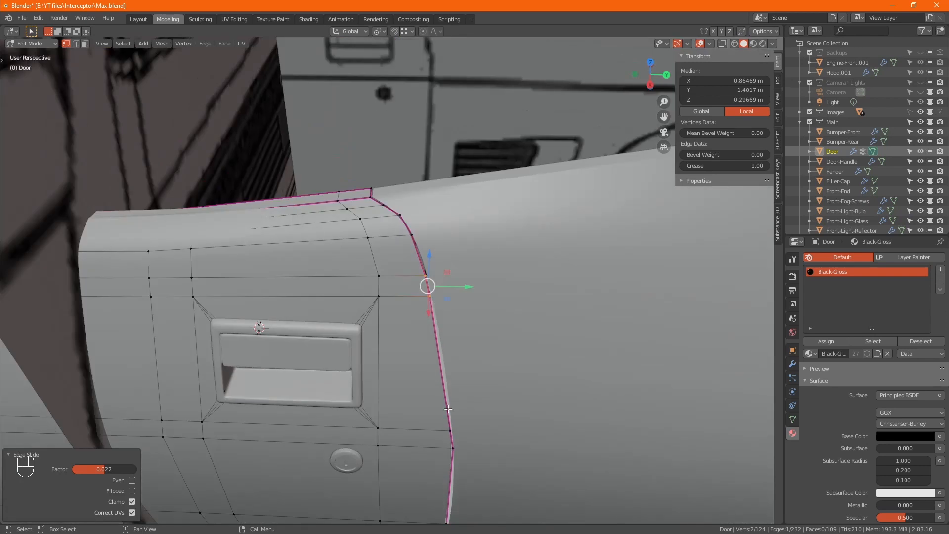
scroll(428, 368, down, 8)
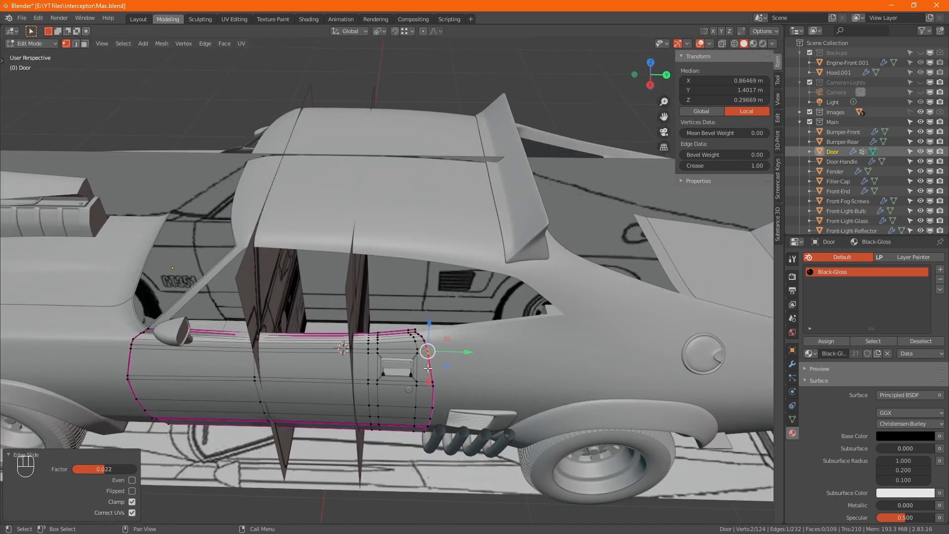
key(Tab)
shift+click(459, 360)
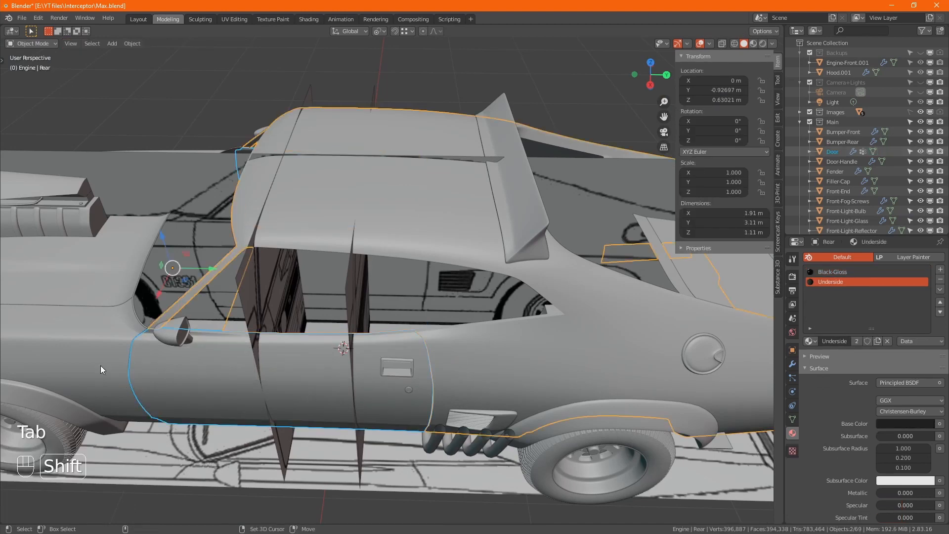
shift+click(101, 367)
key(Tab)
- Add a centred horizontal edge loop across the door at door-handle height
alt+middle_drag(377, 413, 407, 287)
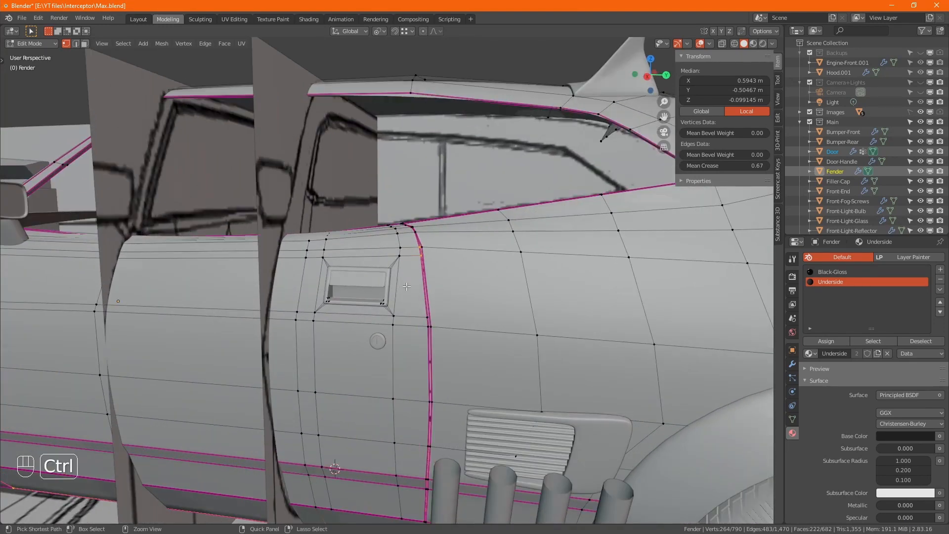
key(ctrl+r)
click(406, 287)
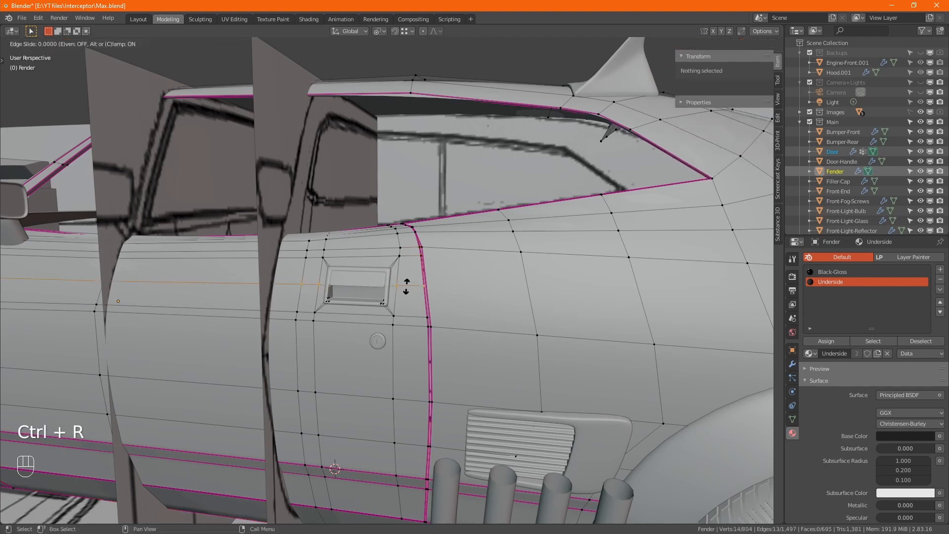
right_click(406, 287)
- Slide the new loop's vertex on the door's rear edge outward by -0.019 with clamping off
click(421, 288)
scroll(422, 283, up, 5)
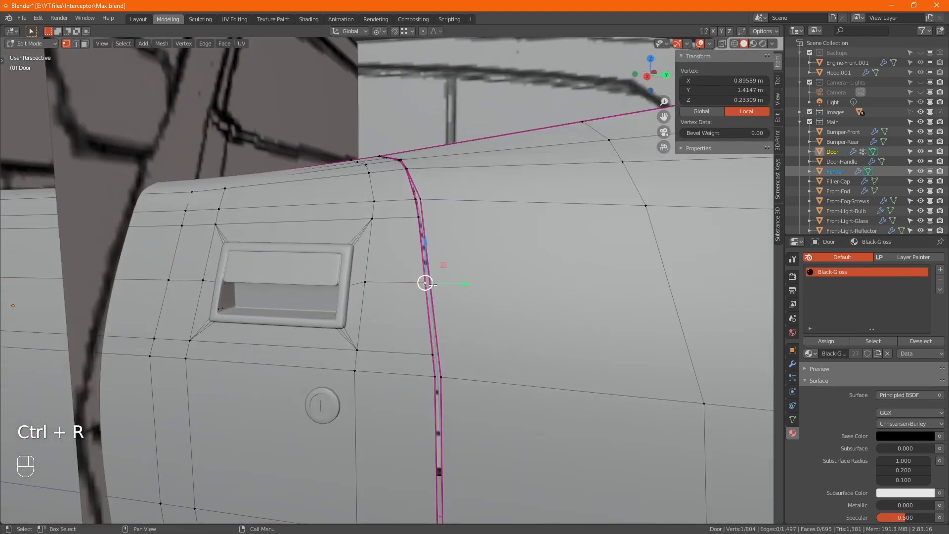
key(g)
key(g)
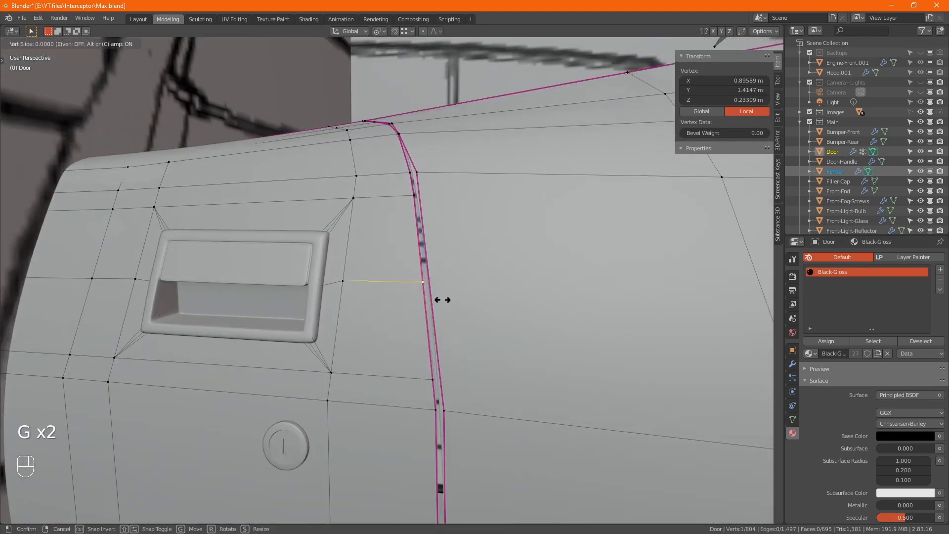
key(alt)
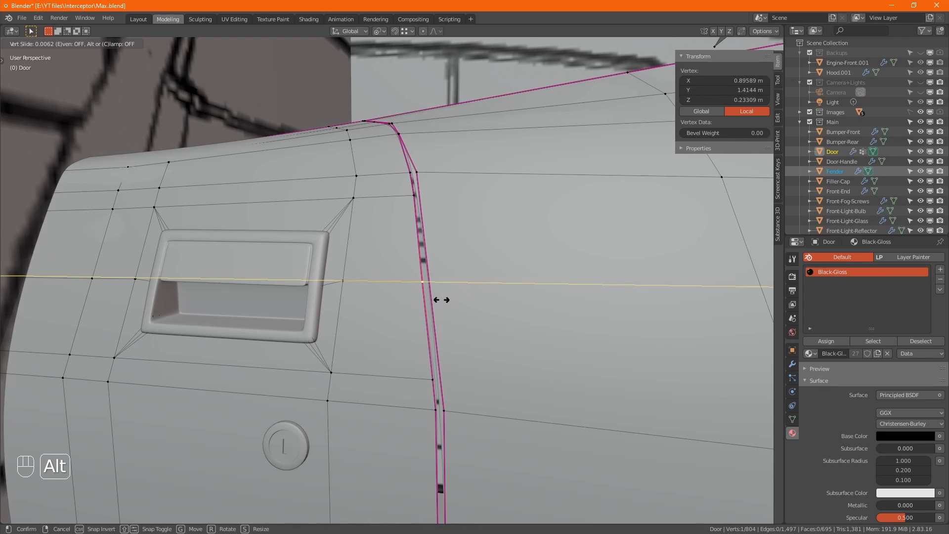
click(443, 300)
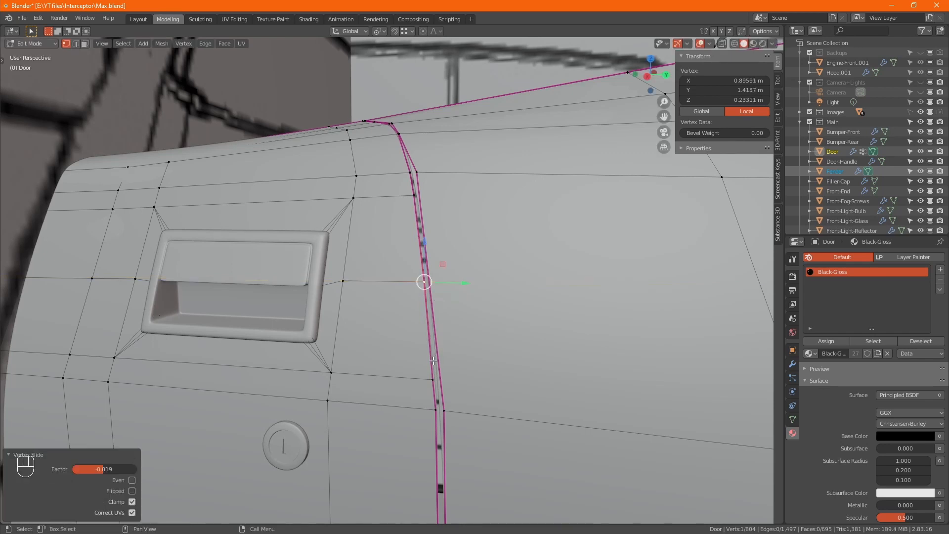
- Examine the gap between the door's front edge and the fender, briefly in object mode and with X-ray display
middle_drag(434, 358, 857, 354)
scroll(644, 339, up, 1)
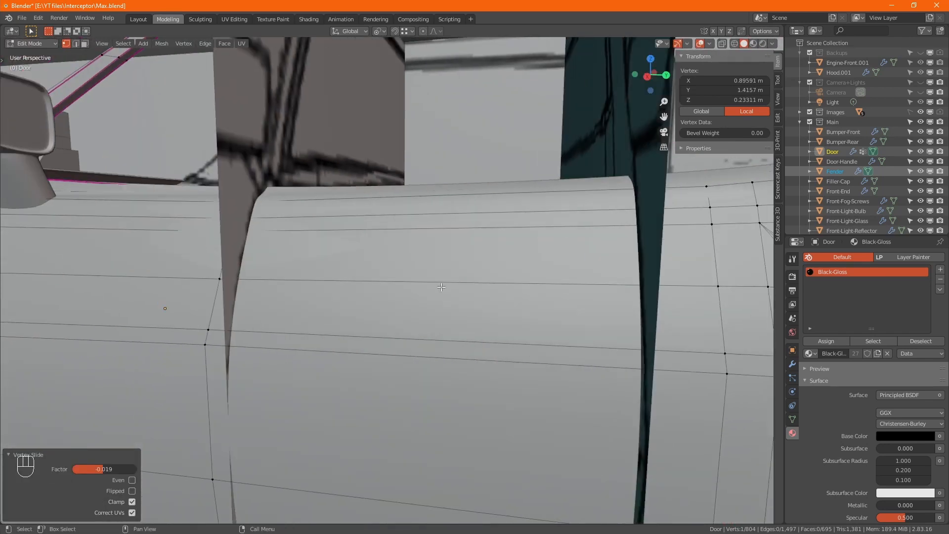
scroll(83, 292, down, 5)
shift+middle_drag(83, 291, 483, 356)
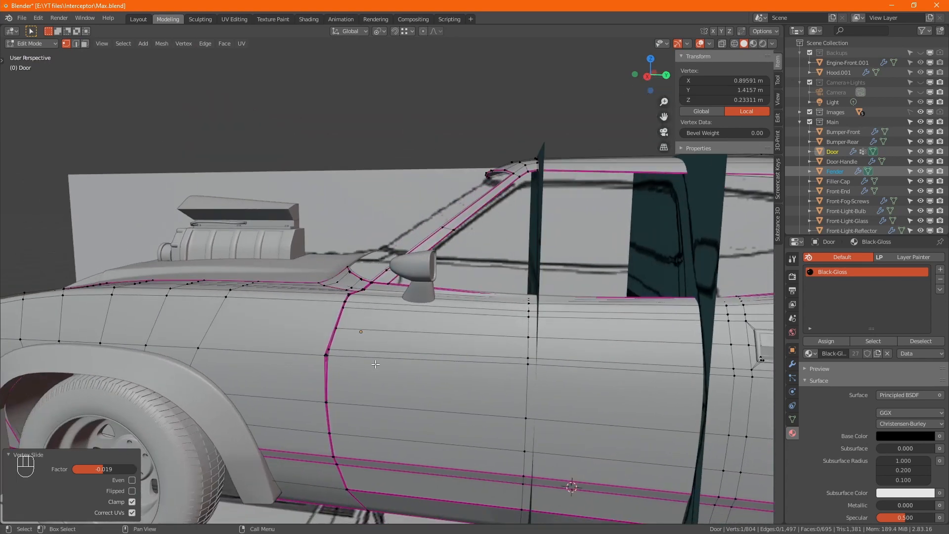
scroll(392, 361, up, 3)
click(289, 303)
alt+middle_drag(289, 303, 314, 391)
scroll(289, 295, up, 3)
key(Tab)
key(alt+z)
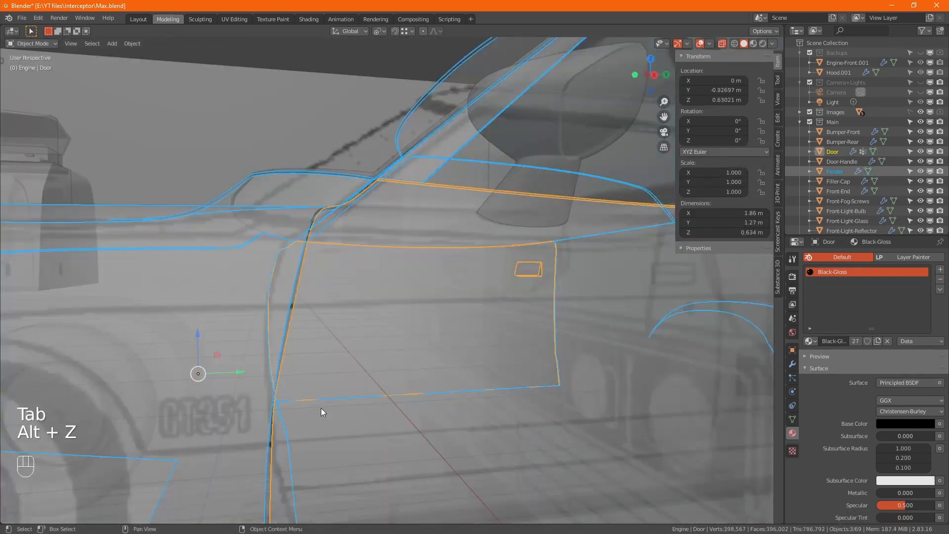
key(alt+z)
alt+middle_drag(339, 423, 343, 430)
key(Tab)
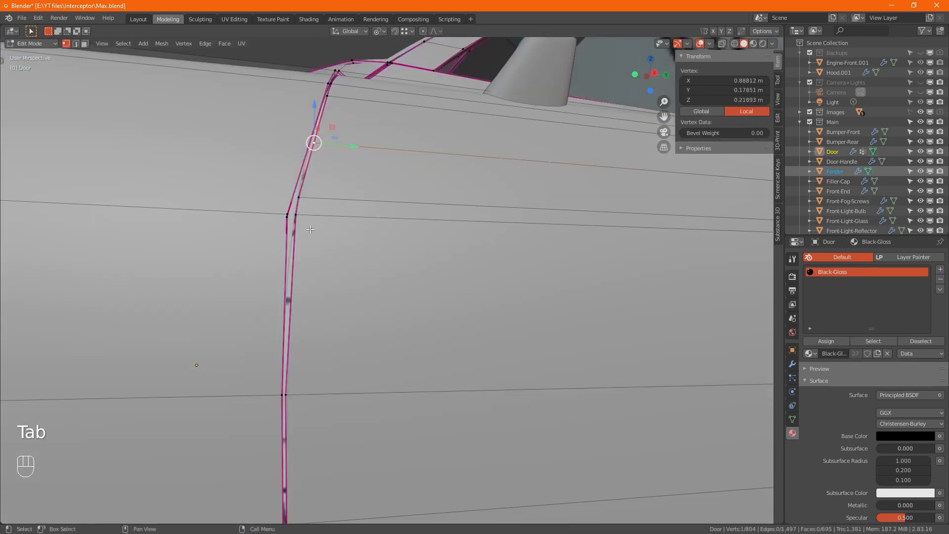
- Slide the vertex at the bend of the door's front edge outward by -0.004 with clamping off
click(310, 229)
alt+middle_drag(311, 229, 309, 253)
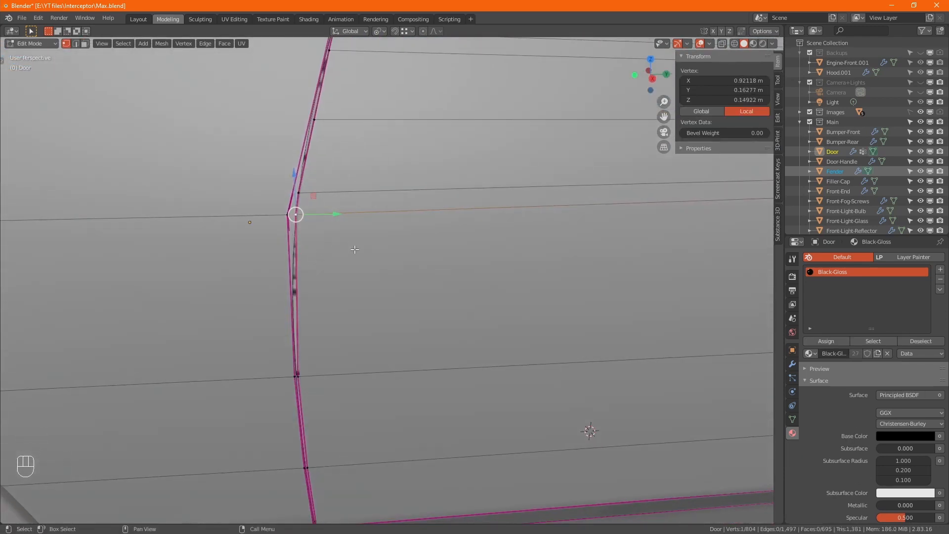
key(g)
key(g)
key(alt)
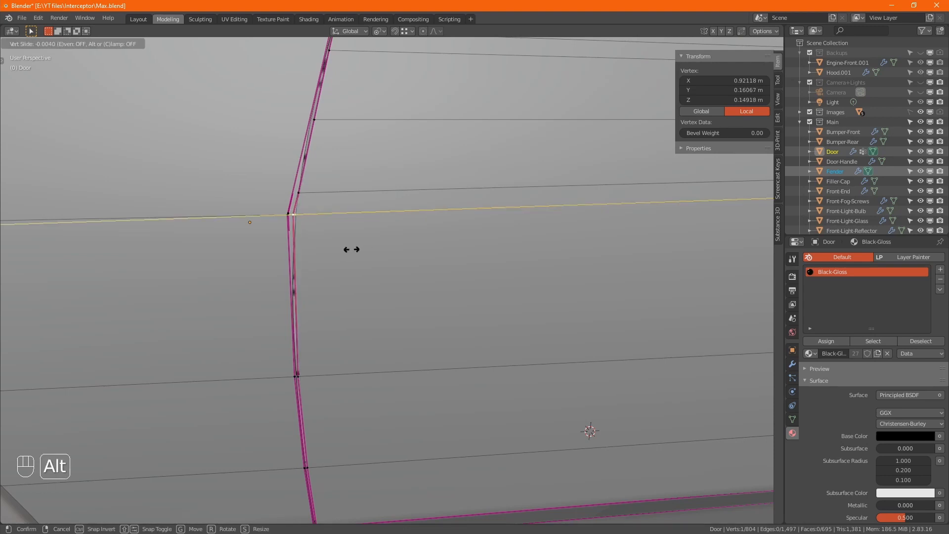
click(352, 250)
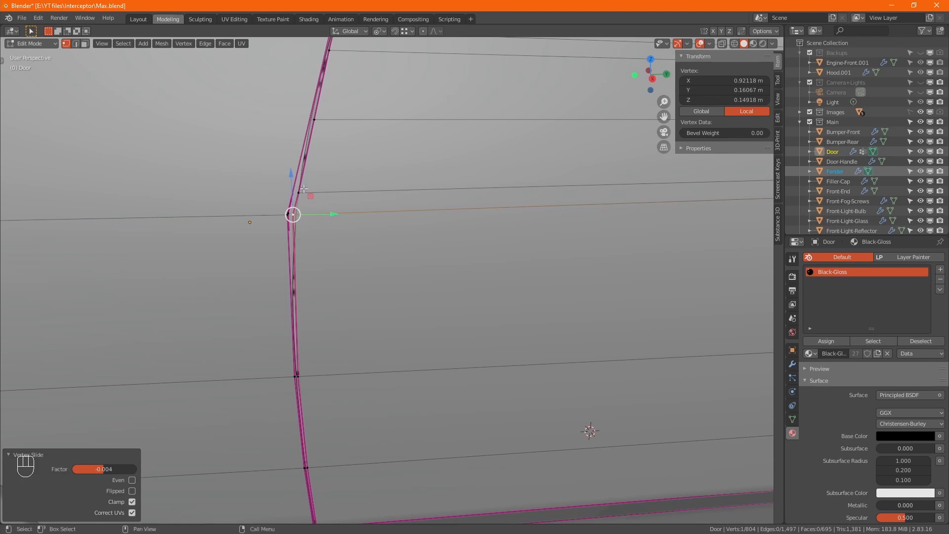
- Zoom in on the same front-edge bend vertex and slide it back inward by about 0.0036
alt+drag(303, 188, 289, 215)
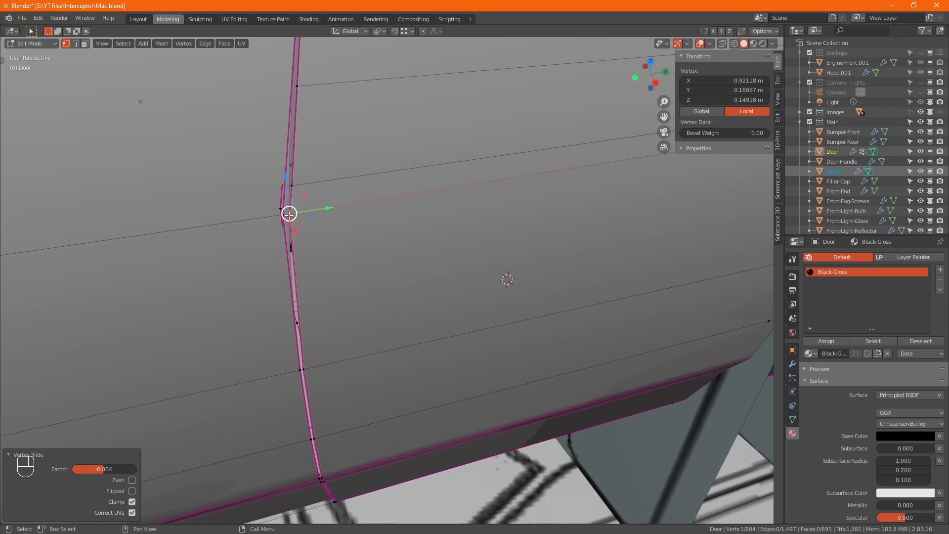
key(KP_Decimal)
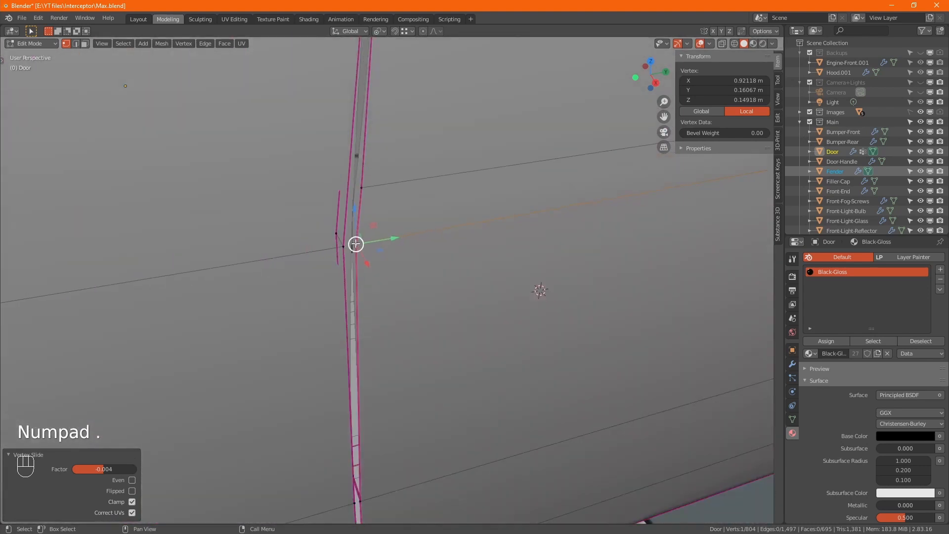
alt+drag(356, 243, 356, 242)
key(g)
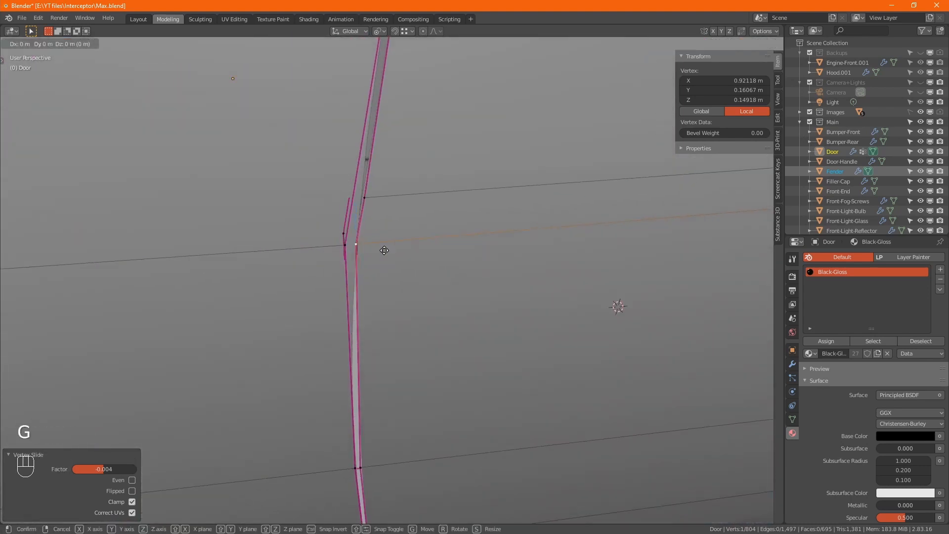
key(g)
key(shift)
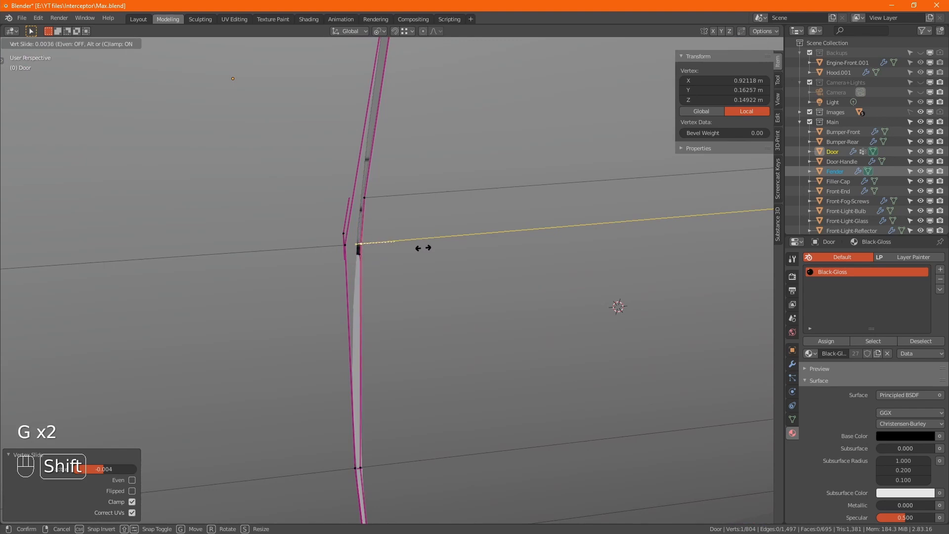
click(424, 247)
- Slide the vertex just above it on the door's front edge inward by about 0.0031 and leave mesh editing
click(390, 208)
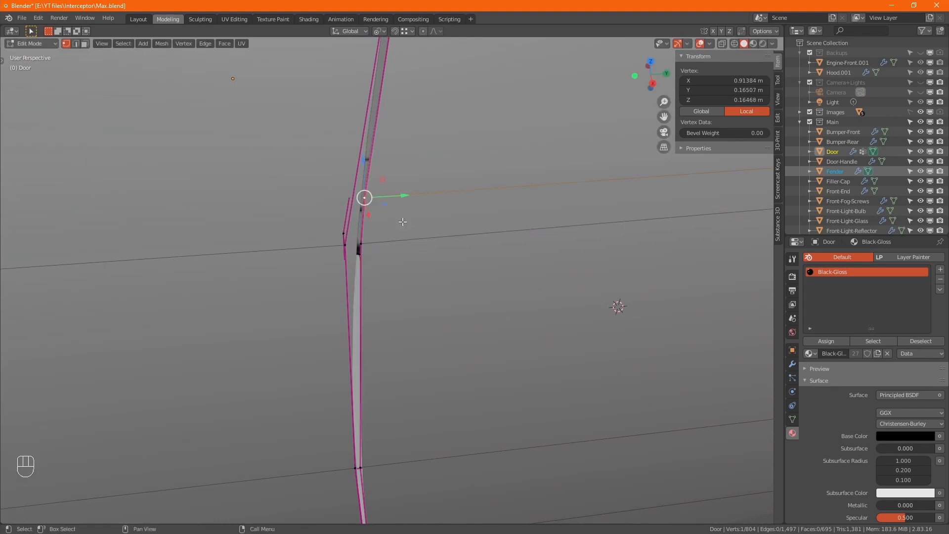
key(g)
key(g)
key(shift)
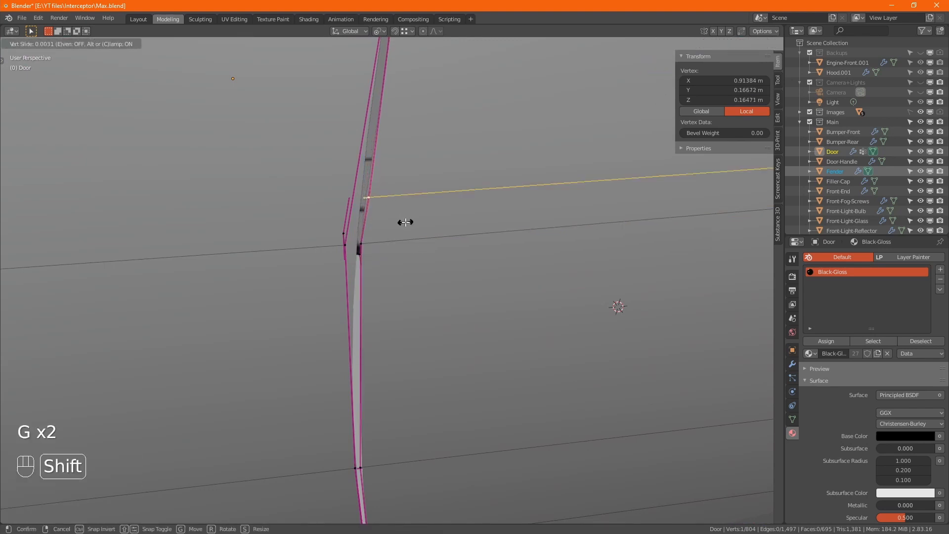
click(405, 222)
scroll(405, 223, down, 8)
key(Tab)
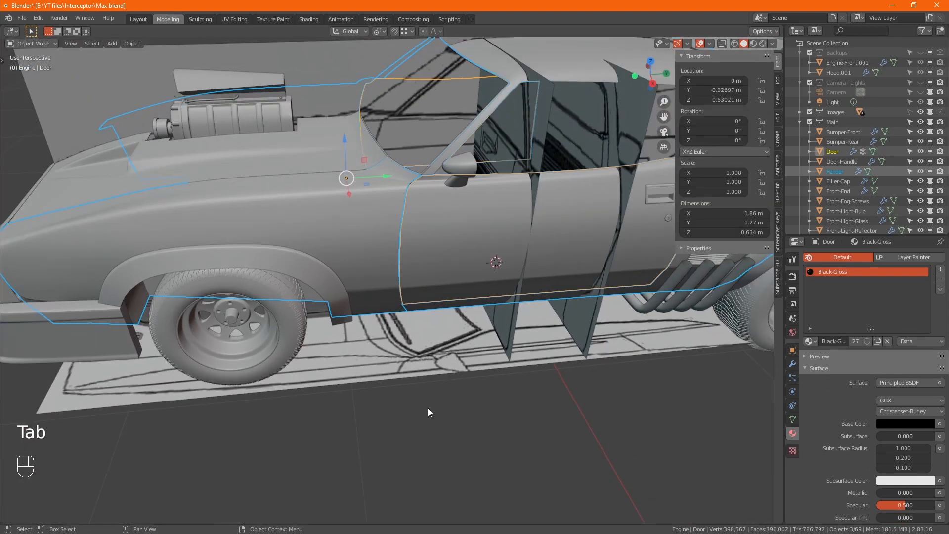
- Select the small window pillar block above the door's rear seam and open it for mesh editing in left orthographic view
alt+middle_drag(428, 412, 408, 348)
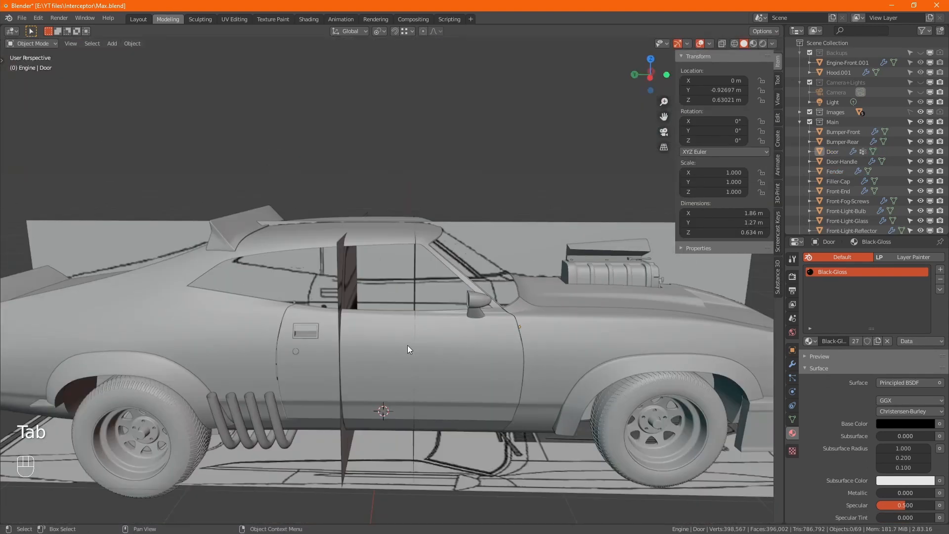
alt+drag(409, 347, 414, 353)
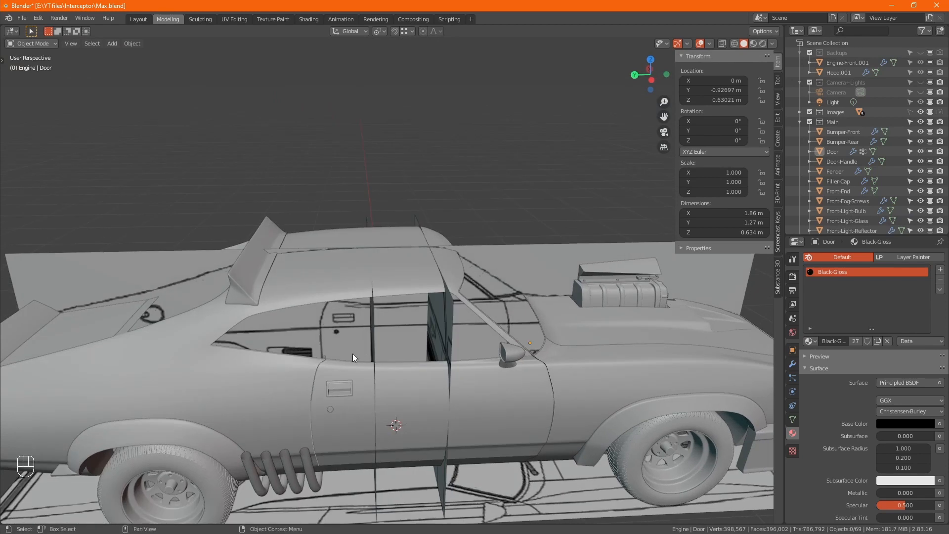
scroll(318, 355, up, 4)
scroll(318, 355, up, 5)
click(348, 375)
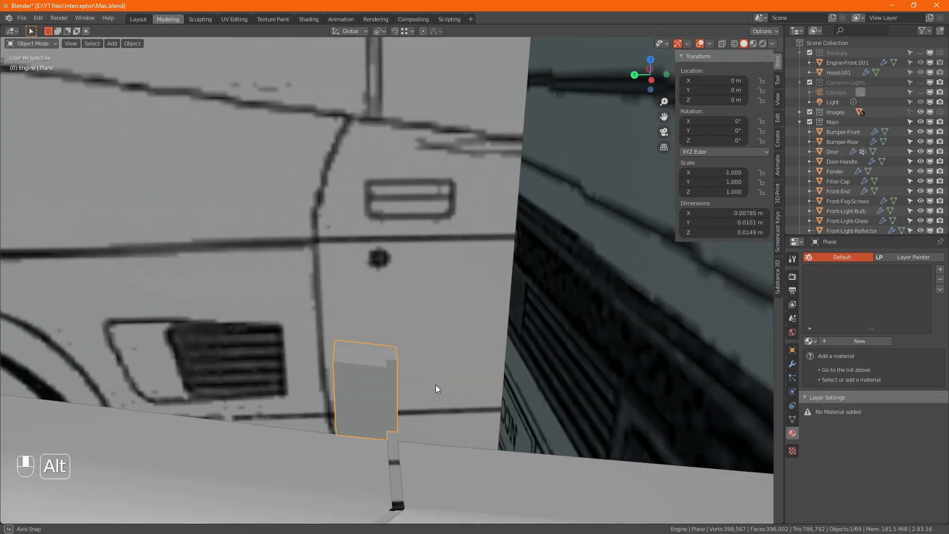
alt+drag(435, 384, 429, 420)
mouse_move(429, 420)
middle_down()
mouse_move(425, 396)
mouse_move(428, 424)
middle_up()
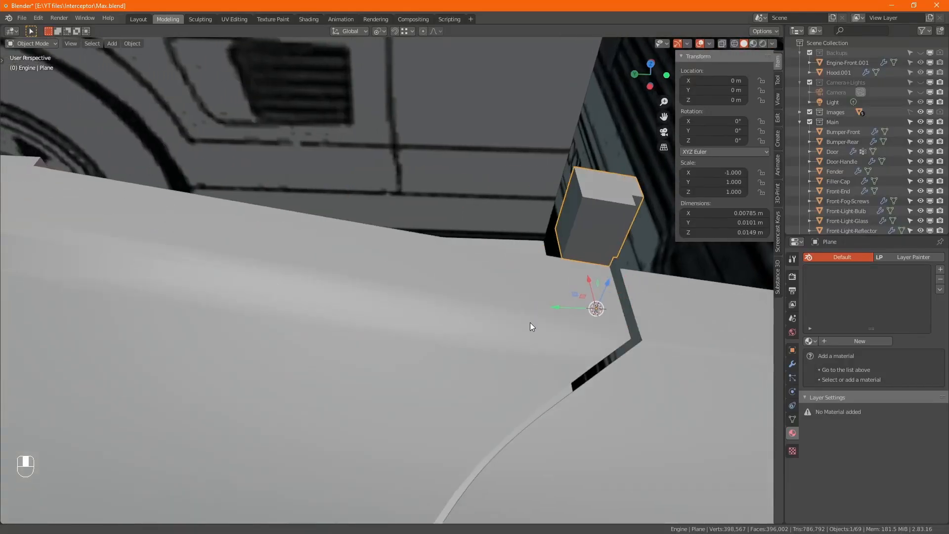
key(KP_3)
key(ctrl+KP_3)
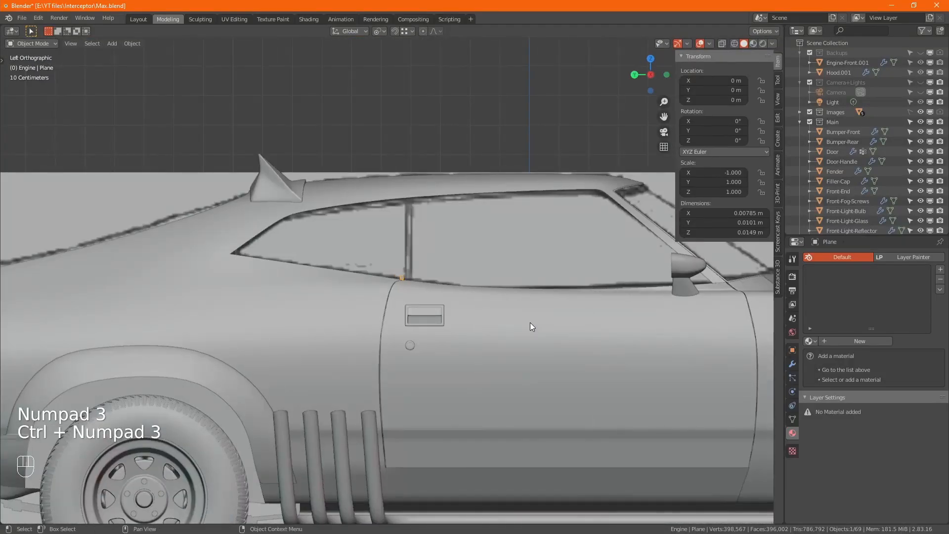
key(Tab)
- Select the pillar block's rear vertices through the mesh and move them rearward to widen the block
scroll(401, 277, up, 6)
key(alt+z)
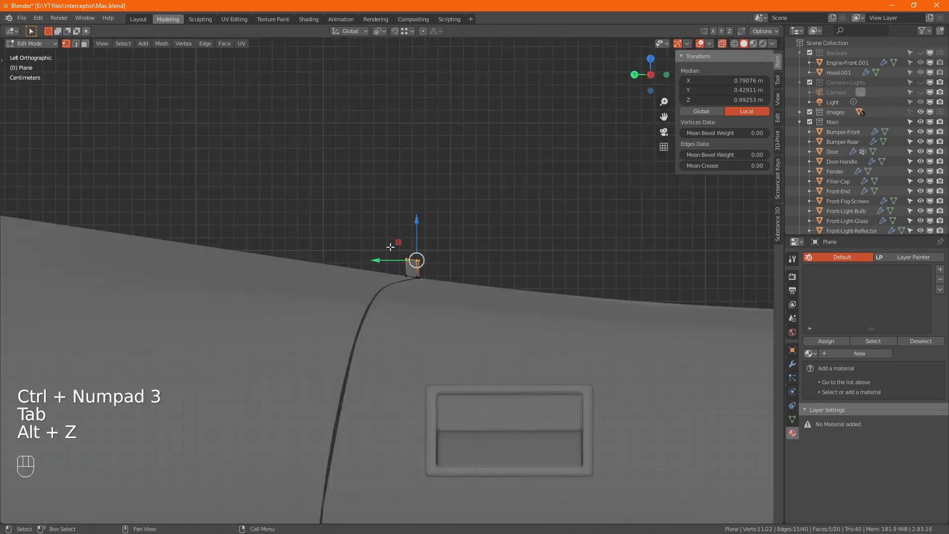
drag(380, 203, 416, 299)
scroll(391, 276, up, 7)
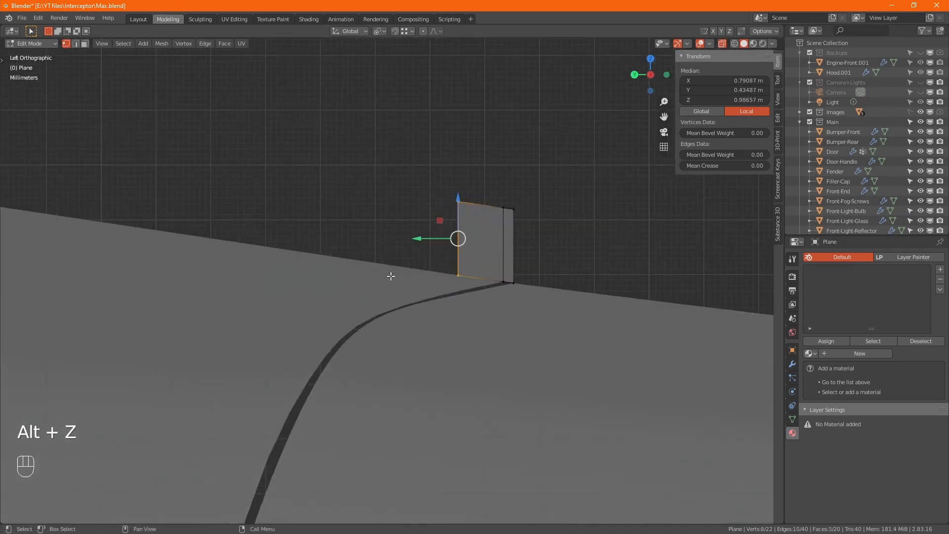
drag(455, 242, 400, 232)
key(alt+z)
drag(551, 240, 368, 118)
- Select all of the pillar block's top vertices and raise them 0.1229 m along Z
key(alt+z)
drag(286, 74, 546, 242)
key(alt+z)
scroll(540, 237, down, 5)
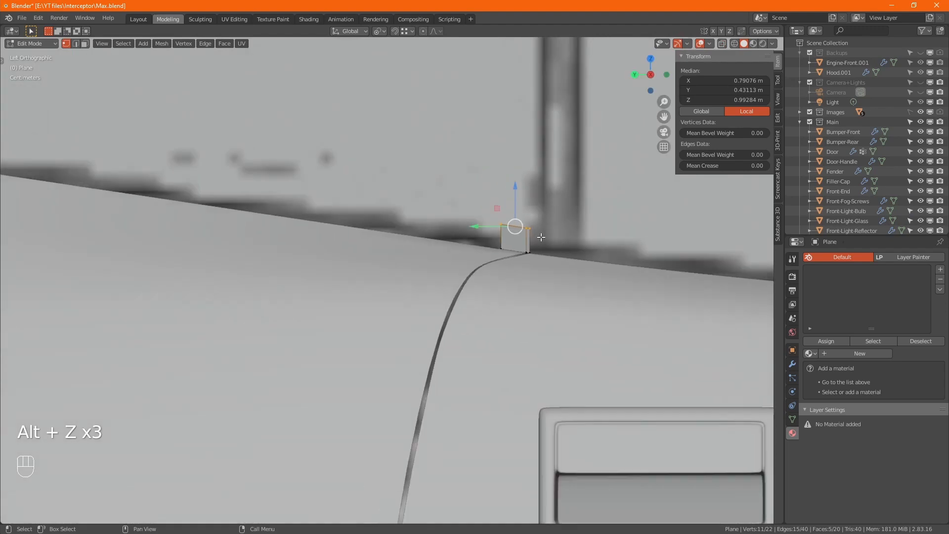
scroll(541, 238, down, 2)
shift+middle_drag(541, 237, 480, 394)
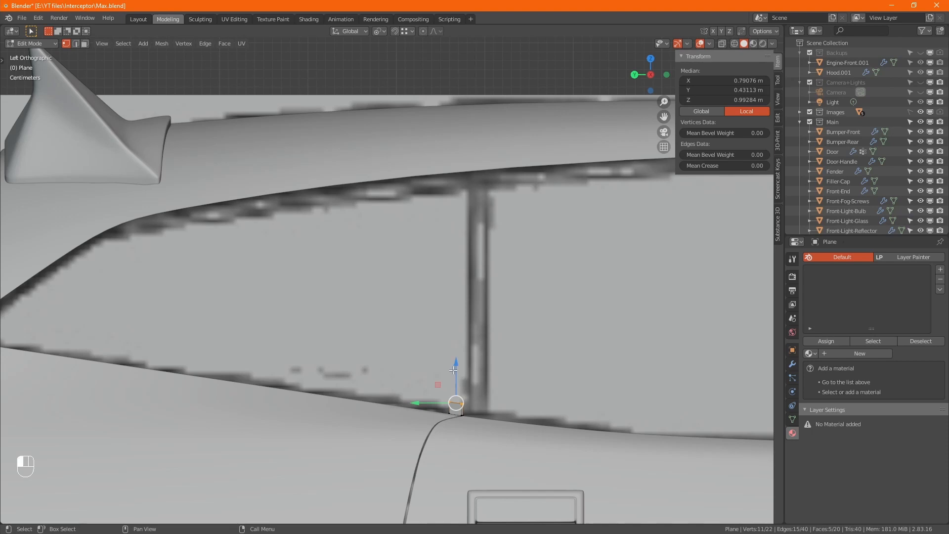
drag(453, 369, 454, 259)
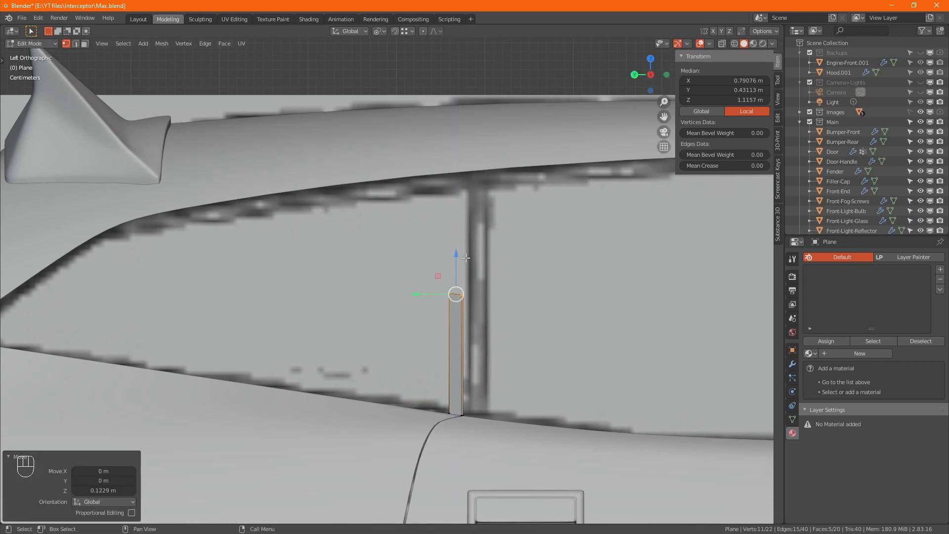
- Flatten the pillar's top by scaling its selected vertices to 0 along Z
key(s)
key(z)
key(KP_0)
key(KP_Enter)
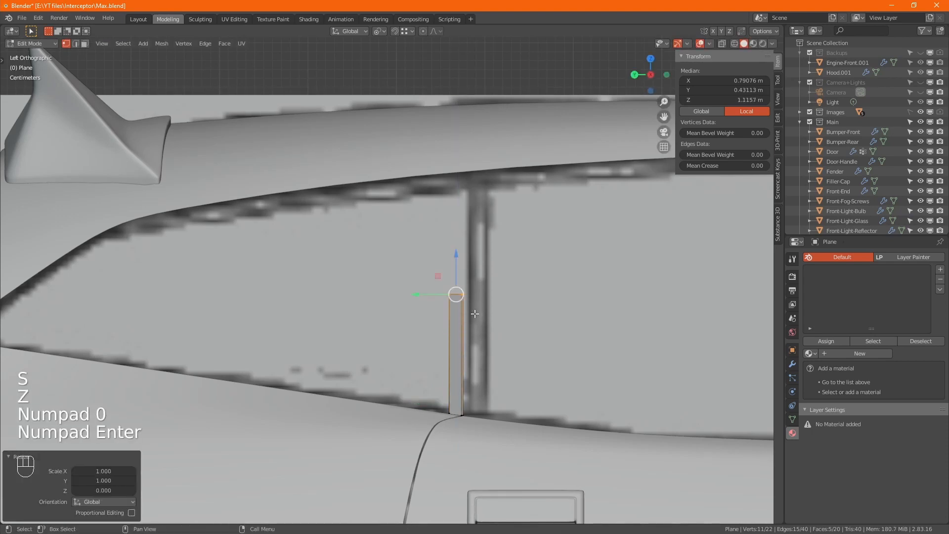
- Extrude the pillar's top face about 0.1369 m upward along Z to reach the side window's roof edge
key(e)
key(z)
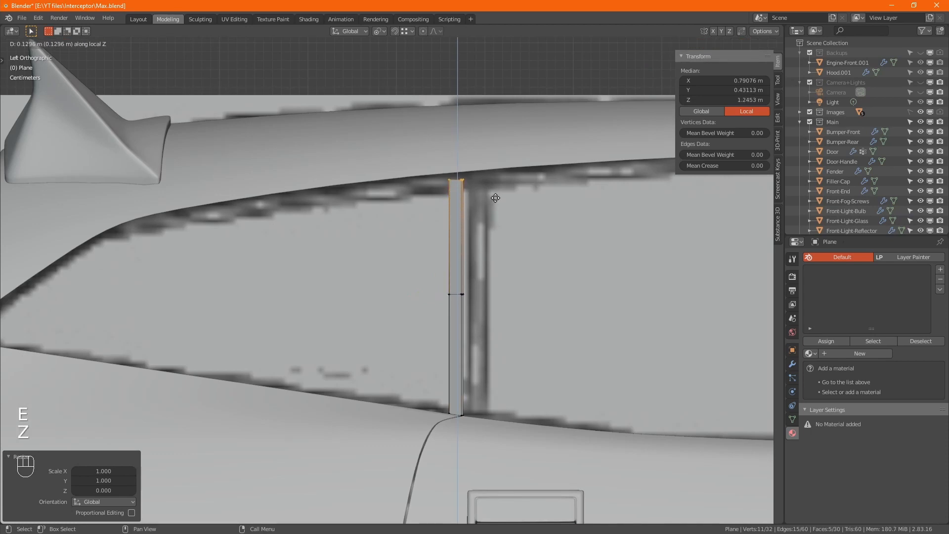
click(497, 193)
- Move the extruded top of the pillar 0.1111 m inward along X toward the roof edge
alt+middle_drag(504, 218, 441, 250)
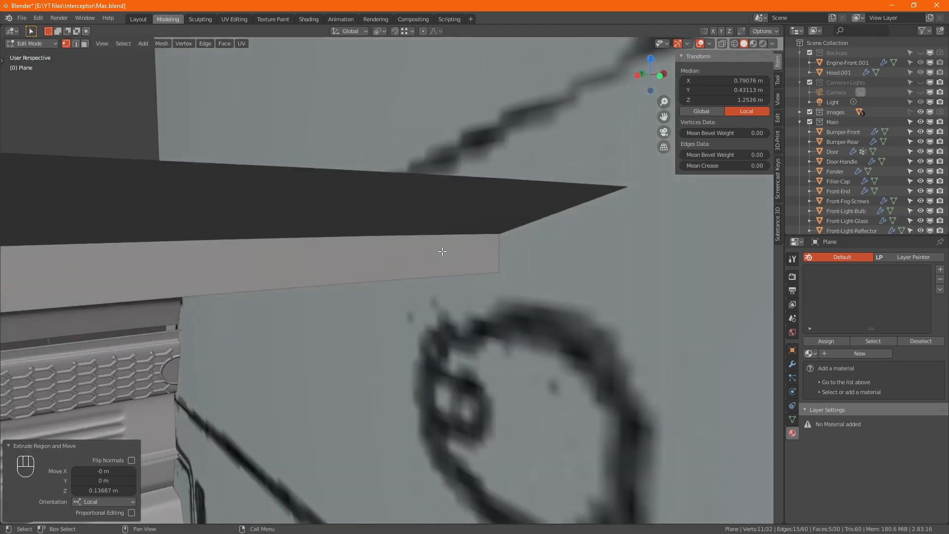
key(KP_Decimal)
scroll(443, 252, down, 8)
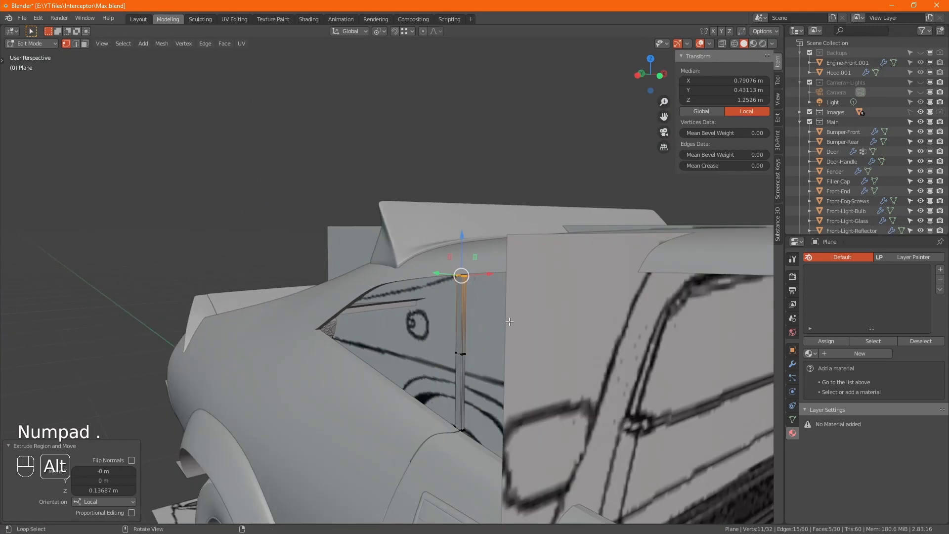
alt+middle_drag(479, 297, 672, 327)
key(g)
key(x)
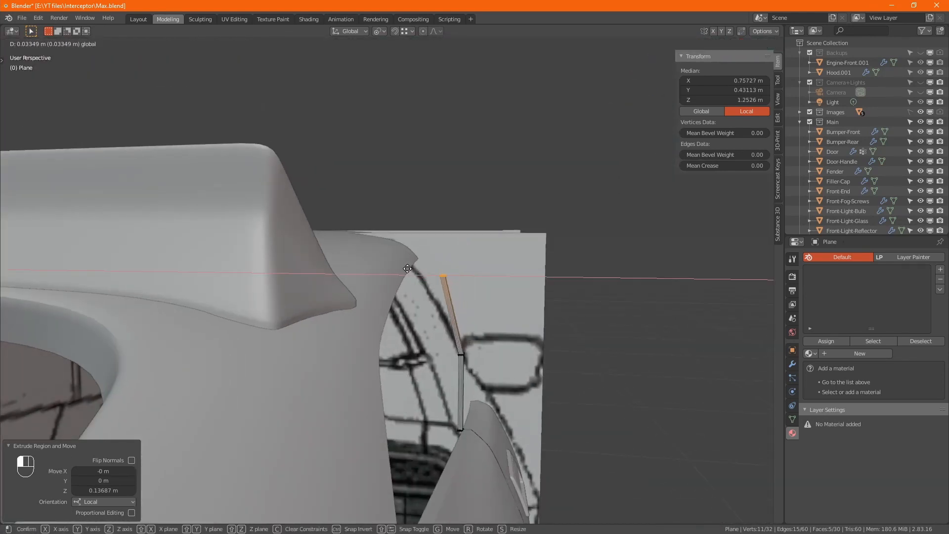
click(393, 267)
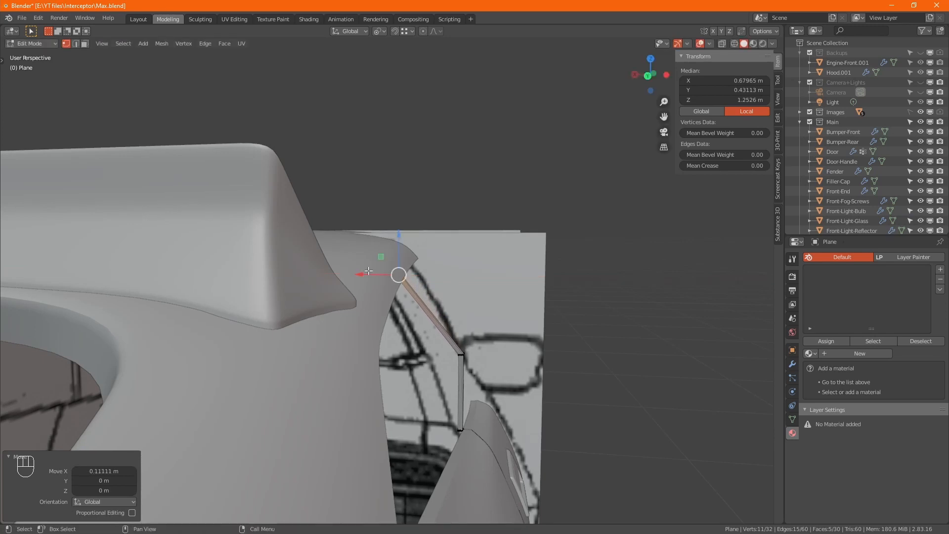
- Select the pillar's middle edge loop and move it 0.0461 m inward along X to straighten the pillar
key(alt+z)
key(alt+z)
scroll(448, 359, up, 6)
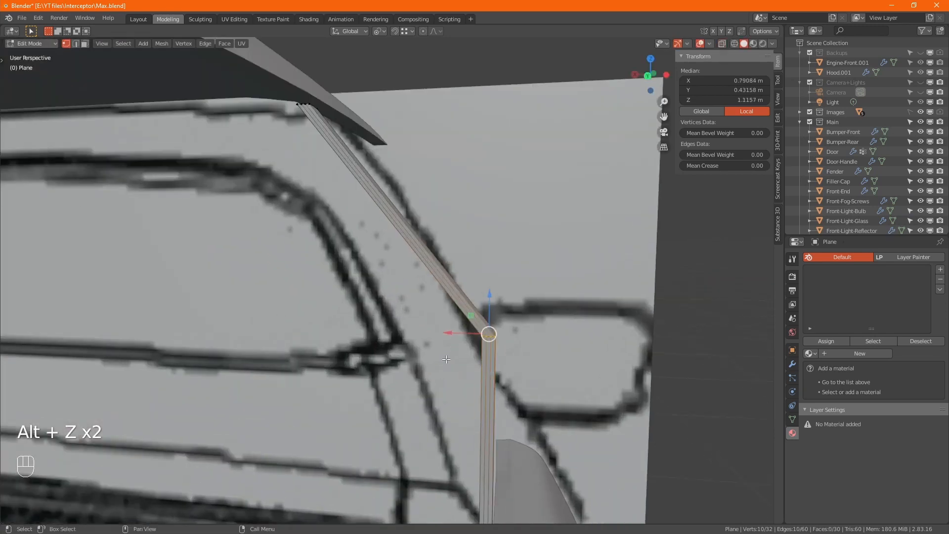
drag(459, 333, 380, 337)
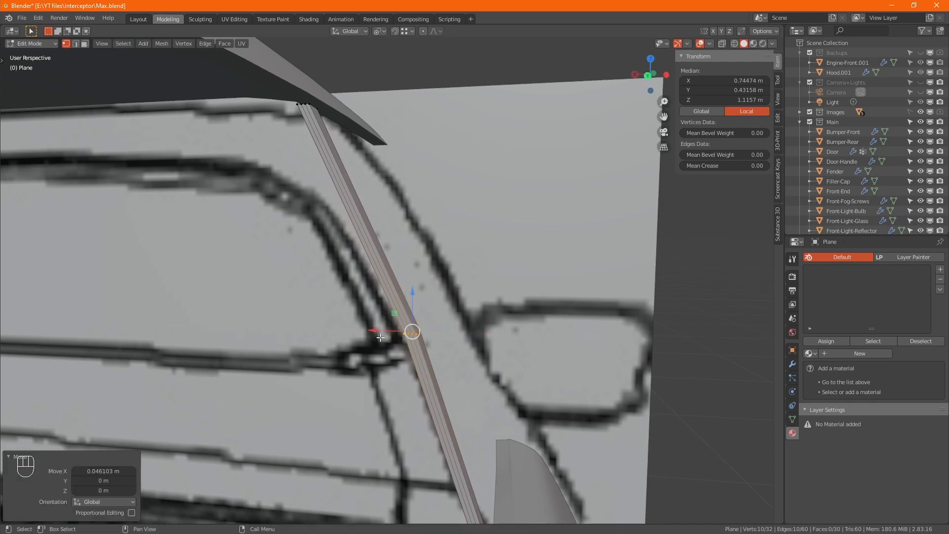
- In front orthographic view, nudge the pillar's middle loop slightly further inward along X behind the windshield frame
key(KP_1)
key(alt+z)
scroll(438, 312, down, 4)
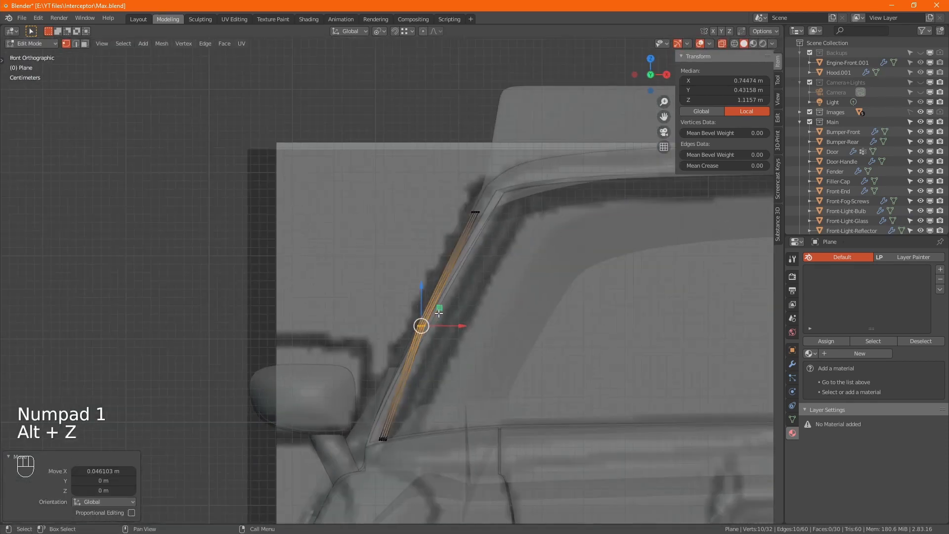
key(alt+z)
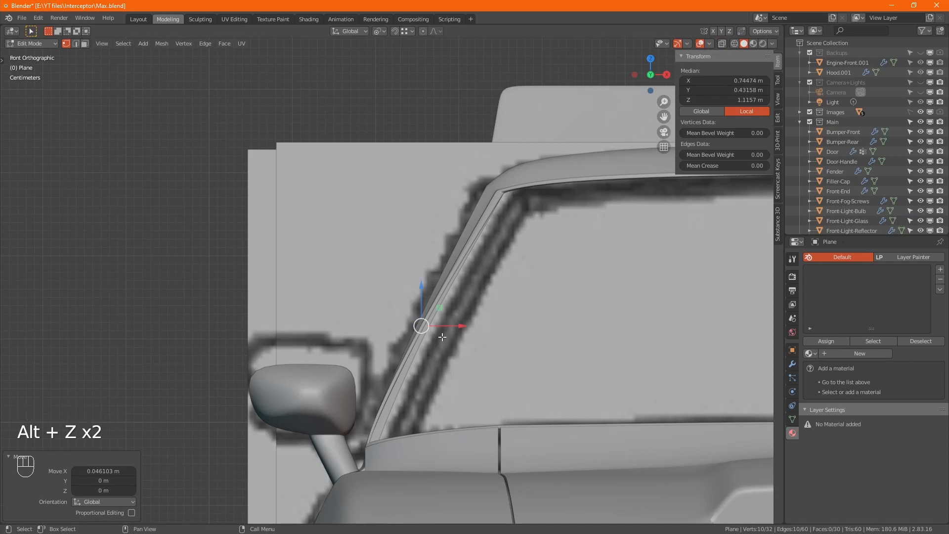
drag(449, 326, 459, 325)
- Select the pillar's top edge loop and move it 0.0162 m inward along X to line up with the windshield frame
key(alt+z)
scroll(442, 332, up, 3)
alt+click(500, 125)
key(alt+z)
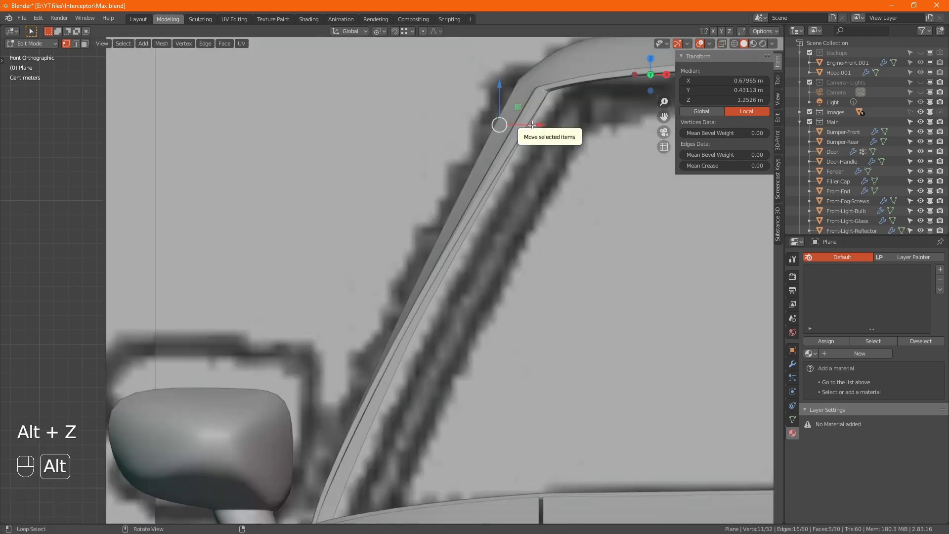
key(alt+z)
drag(532, 127, 557, 128)
key(alt+z)
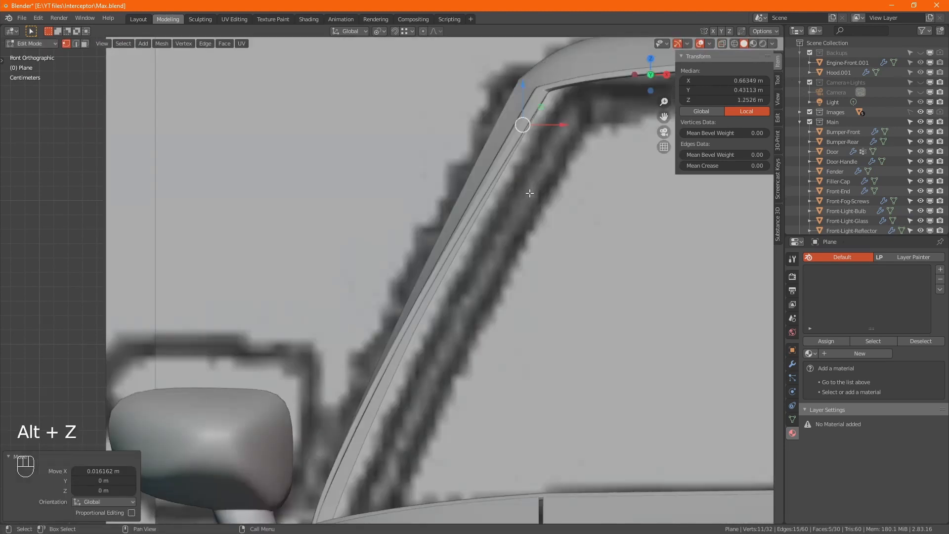
- Select the whole pillar mesh and shift it 0.0017 m forward along Y to meet the door seam at its base
scroll(530, 192, down, 6)
middle_drag(499, 192, 555, 269)
scroll(485, 259, up, 3)
scroll(485, 260, up, 5)
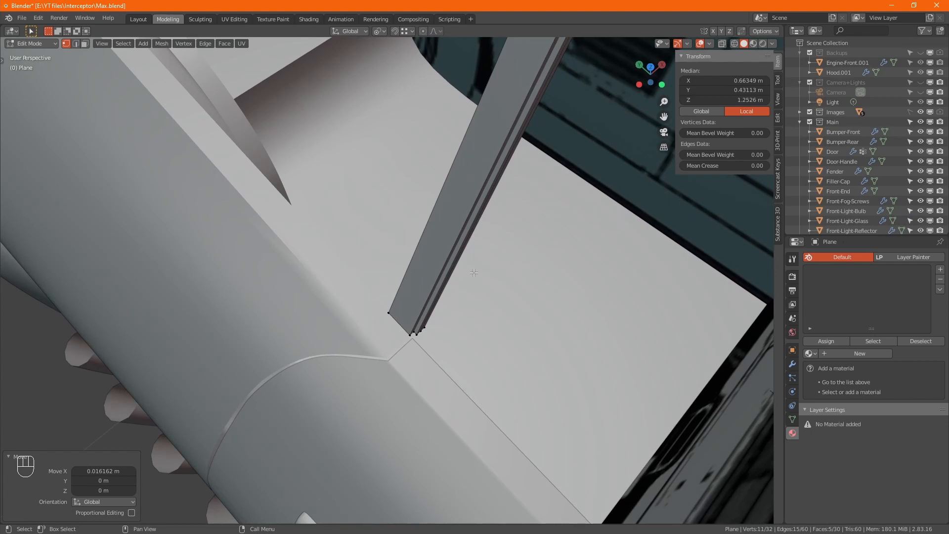
key(alt+z)
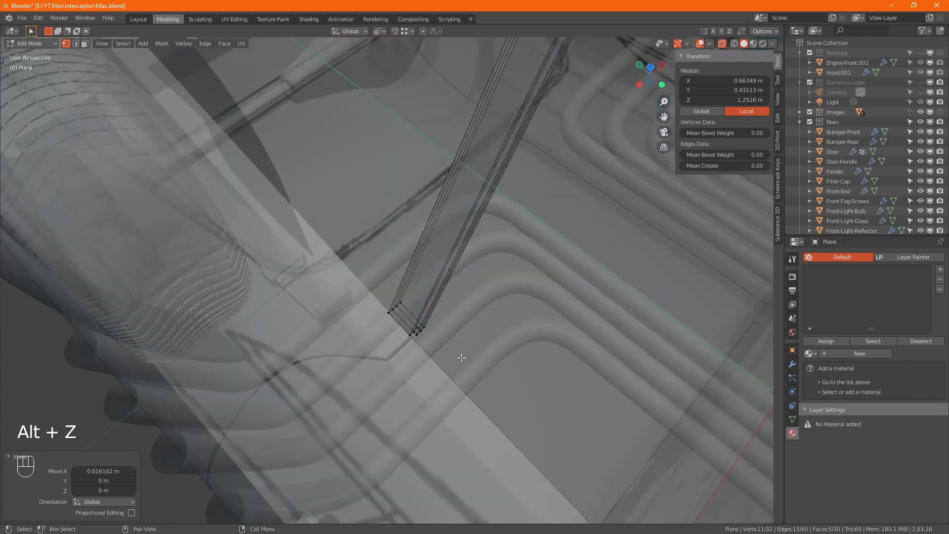
drag(361, 282, 361, 283)
key(a)
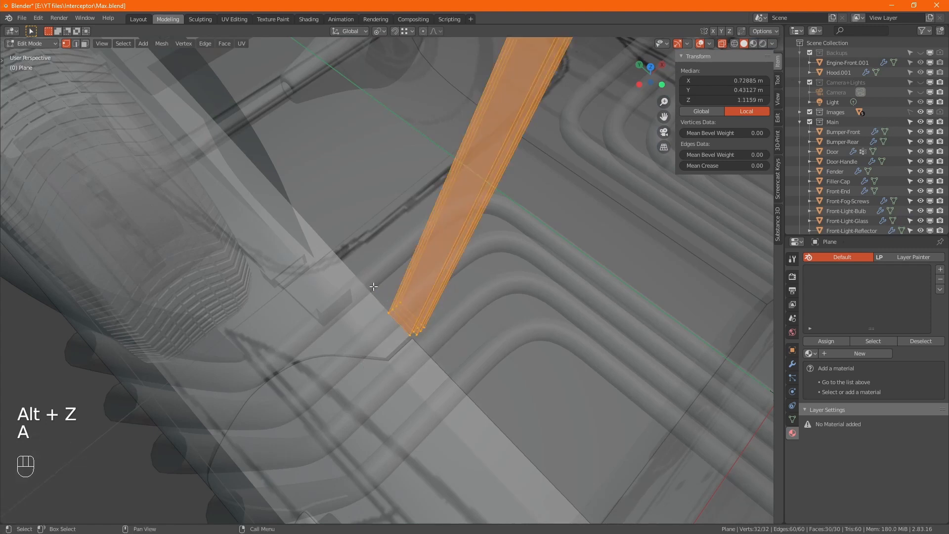
shift+right_click(409, 334)
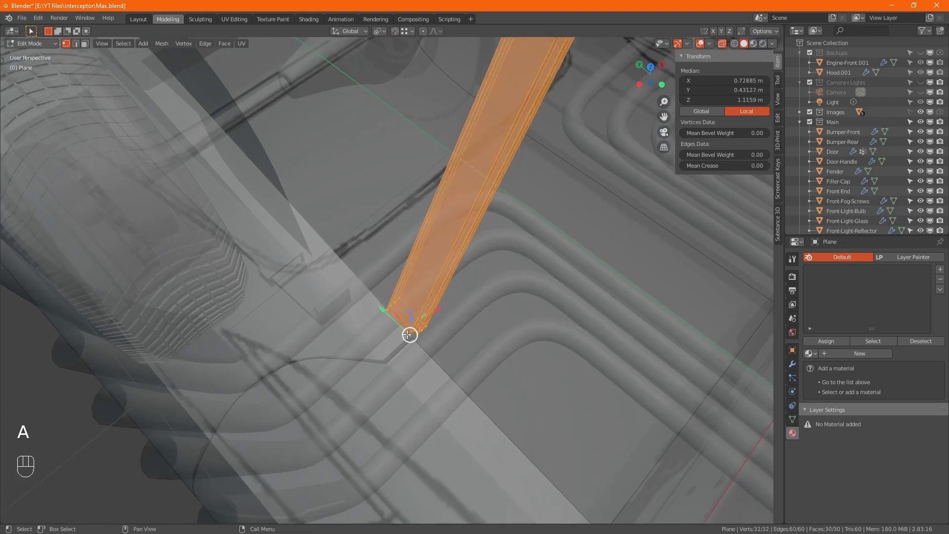
drag(396, 322, 404, 327)
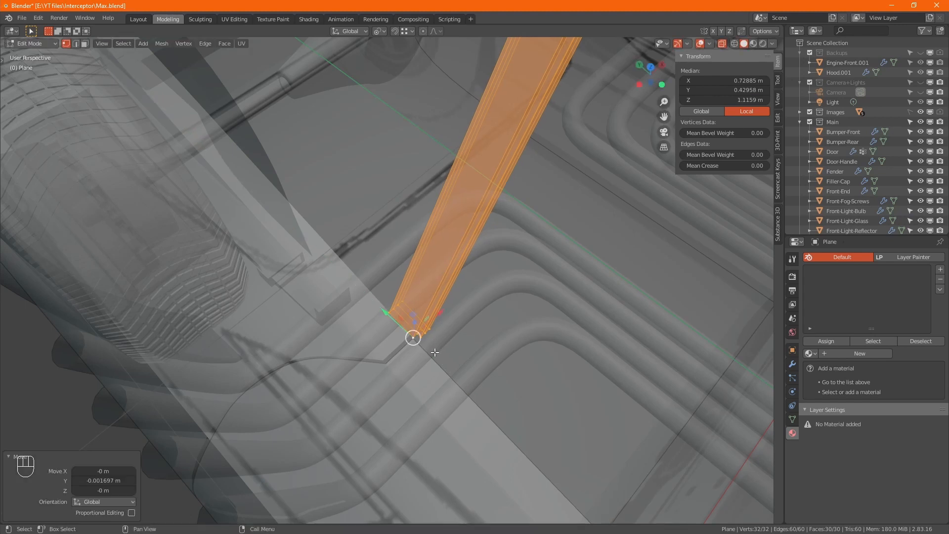
- Select the lengthwise edge loops of the pillar's front ledge and deselect the stray vertices at its base, middle and top
alt+middle_drag(434, 352, 451, 362)
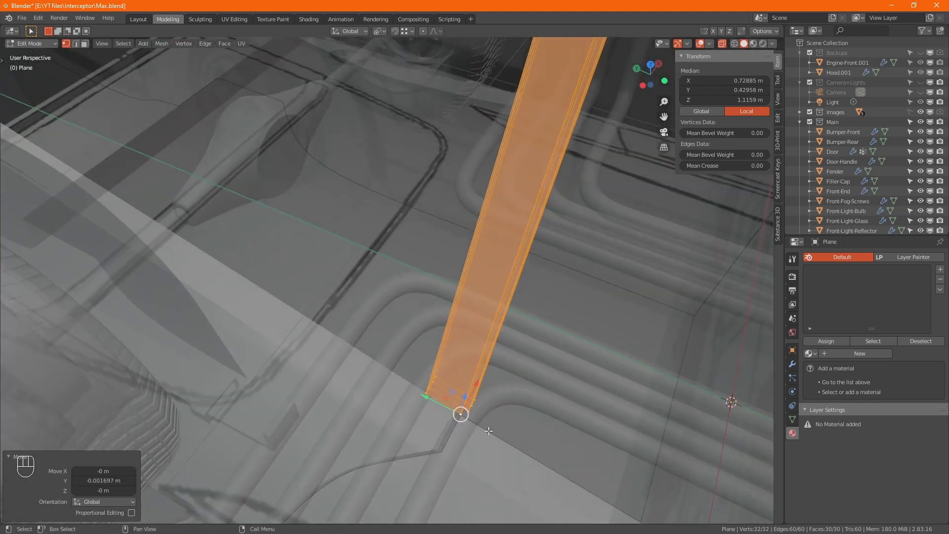
middle_drag(443, 297, 440, 294)
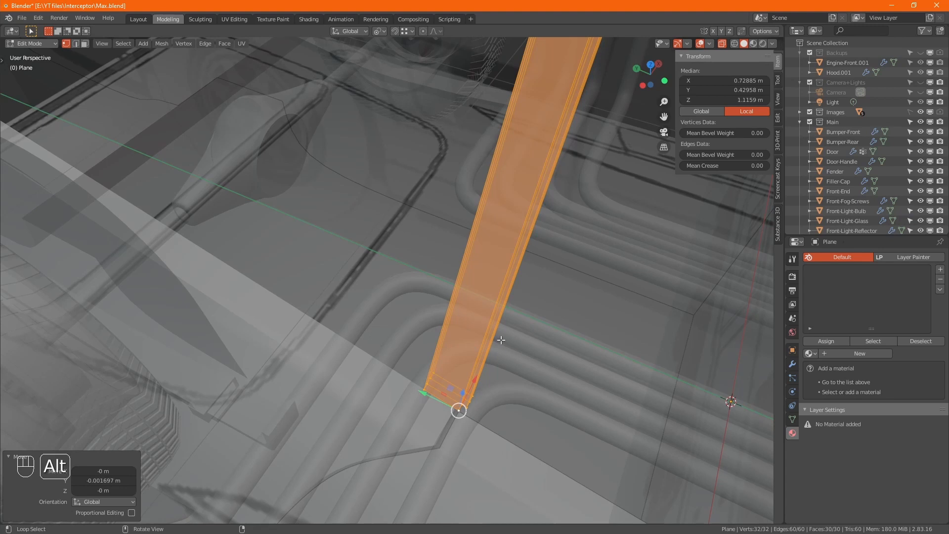
alt+shift+click(478, 387)
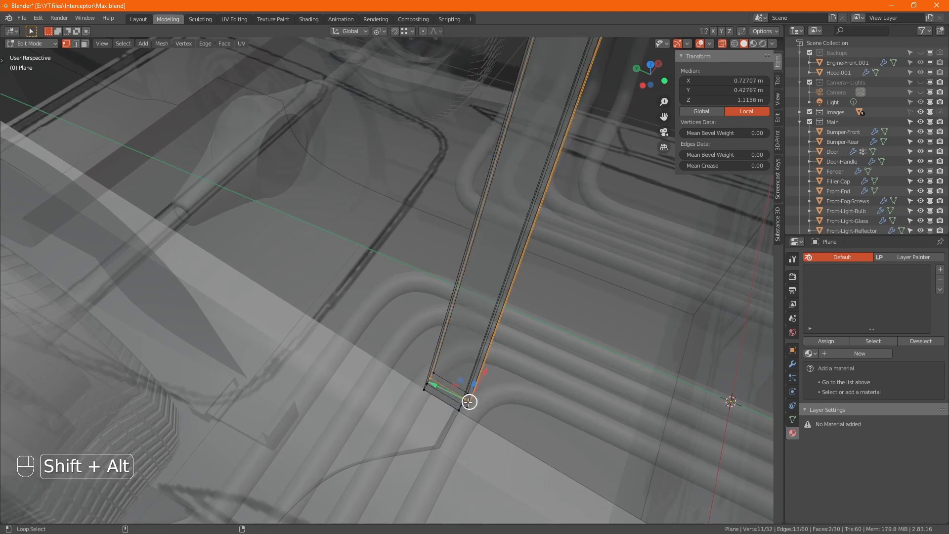
alt+shift+click(467, 405)
middle_drag(462, 355, 465, 352)
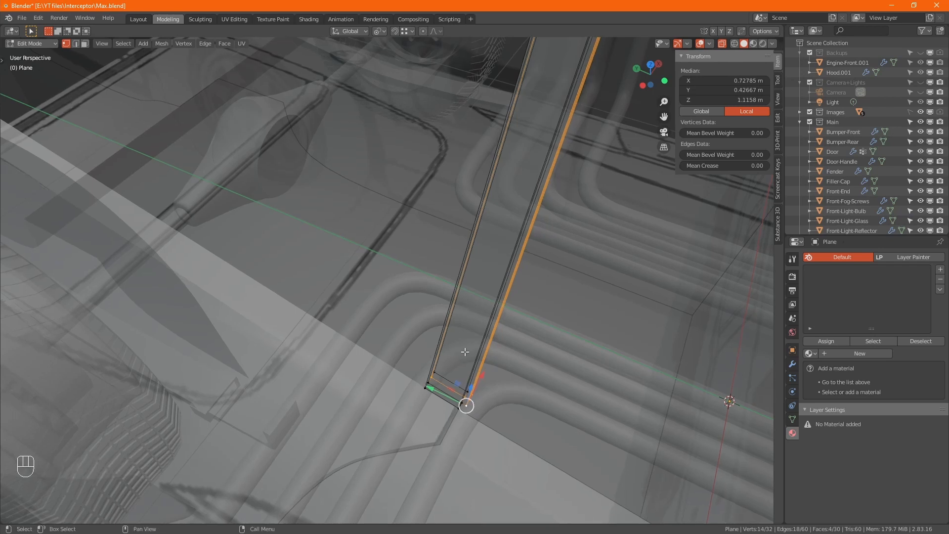
ctrl+drag(407, 343, 440, 383)
scroll(442, 371, down, 1)
scroll(507, 279, down, 3)
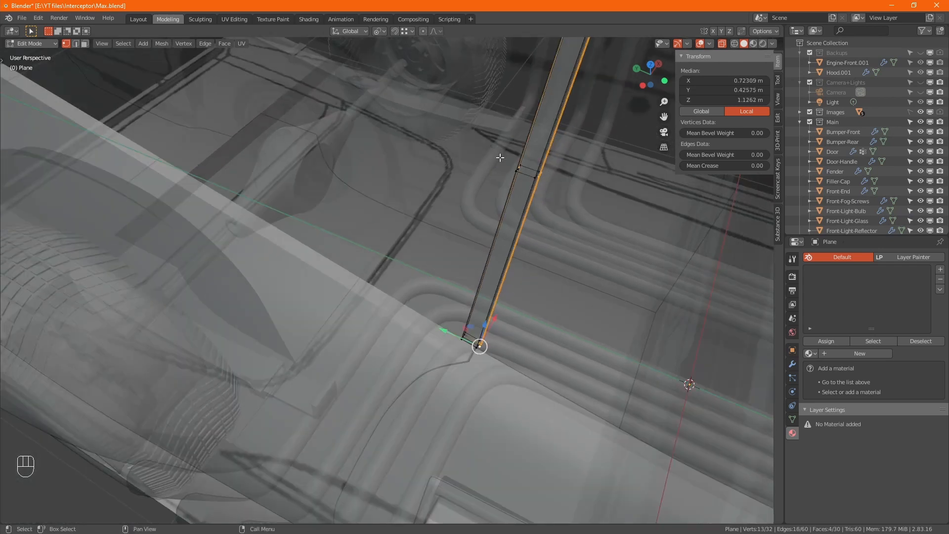
ctrl+drag(500, 141, 526, 176)
shift+middle_drag(604, 95, 453, 522)
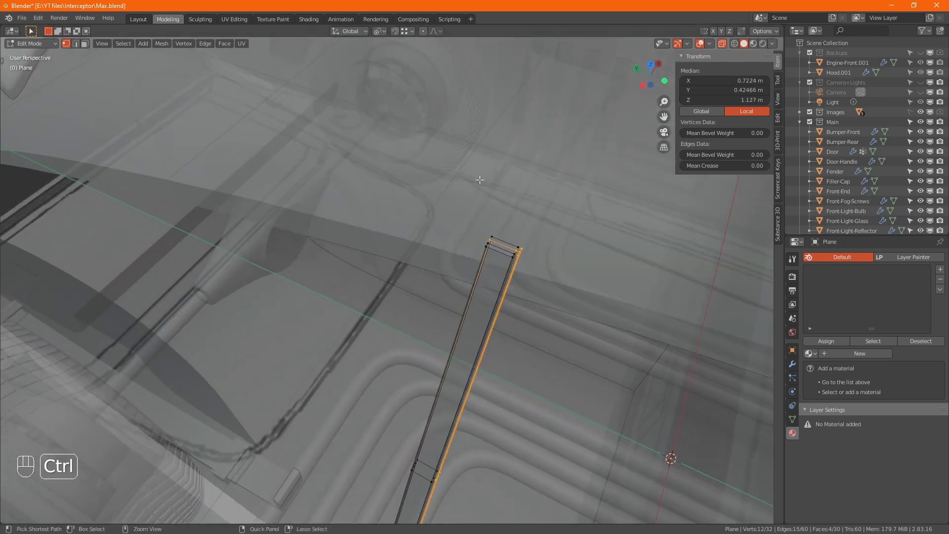
ctrl+drag(493, 241, 497, 247)
shift+middle_drag(424, 492, 398, 415)
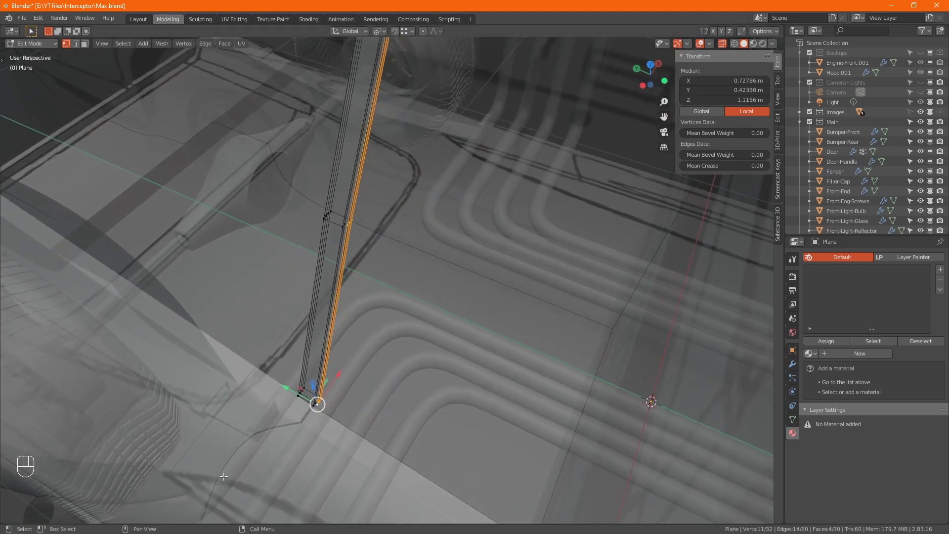
- Deselect the remaining stray base vertex, move the pillar's front ledge slightly forward along Y, and leave mesh editing
middle_drag(301, 420, 381, 361)
middle_drag(462, 437, 484, 416)
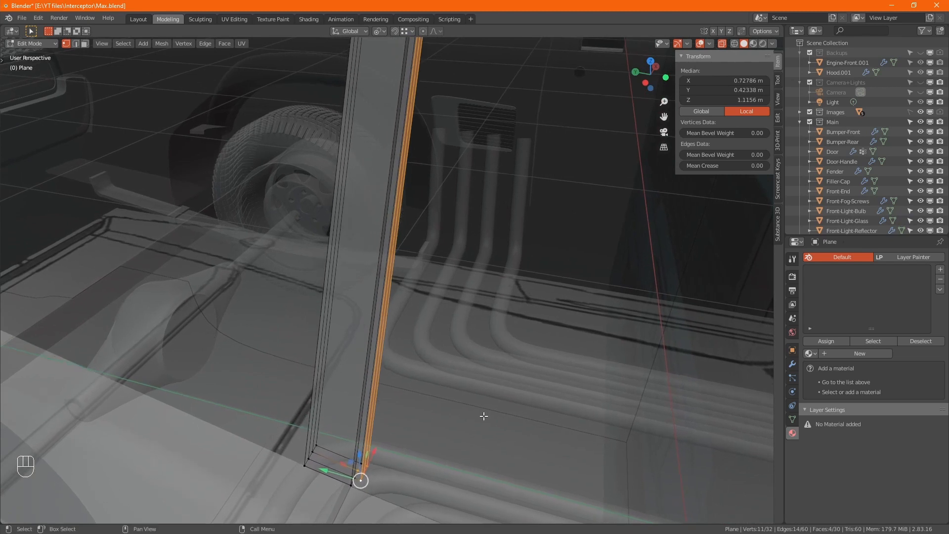
drag(339, 470, 343, 476)
key(ctrl+z)
ctrl+drag(319, 398, 344, 467)
key(Tab)
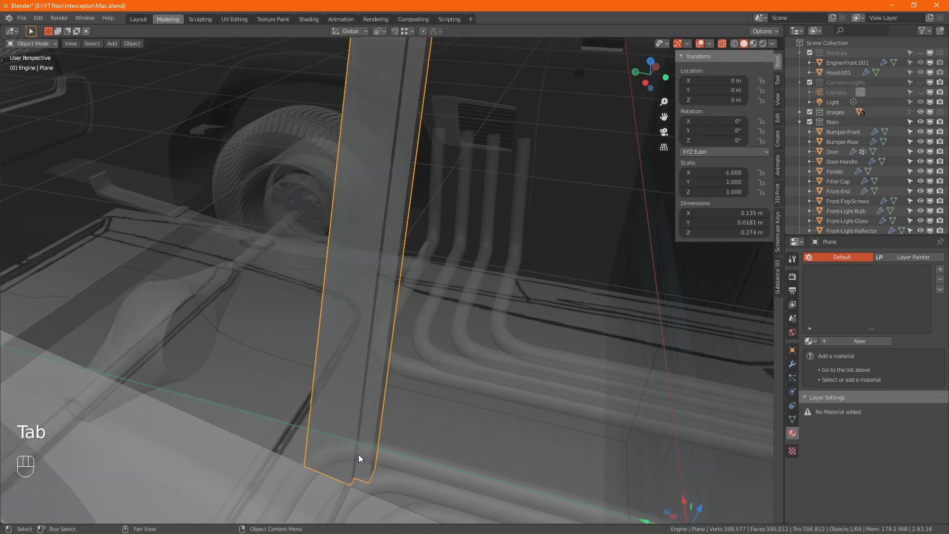
- Reopen the pillar mesh, select all its top vertices and move them 0.0092 m outward along X to the roof's lower edge
key(alt+z)
middle_drag(358, 454, 569, 341)
scroll(389, 437, down, 4)
scroll(388, 322, up, 5)
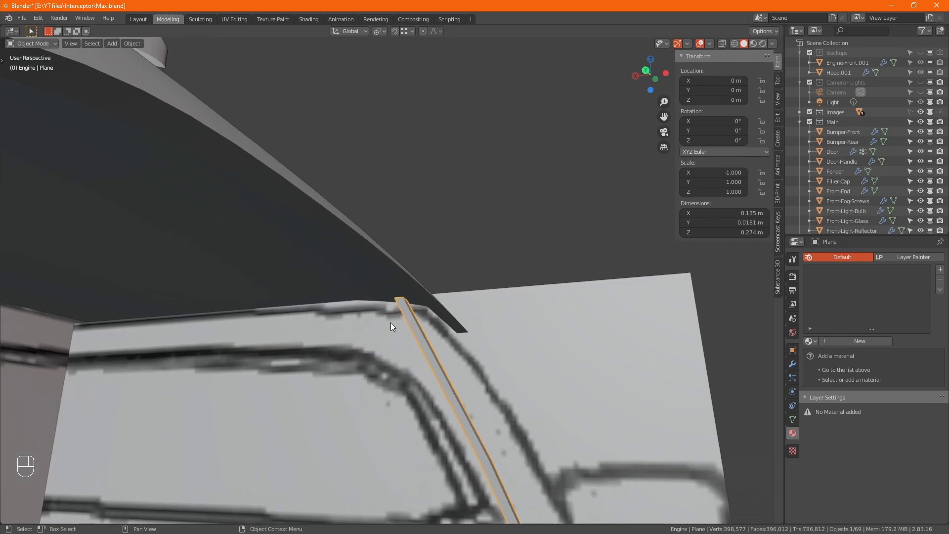
key(Tab)
key(alt+z)
scroll(429, 287, up, 1)
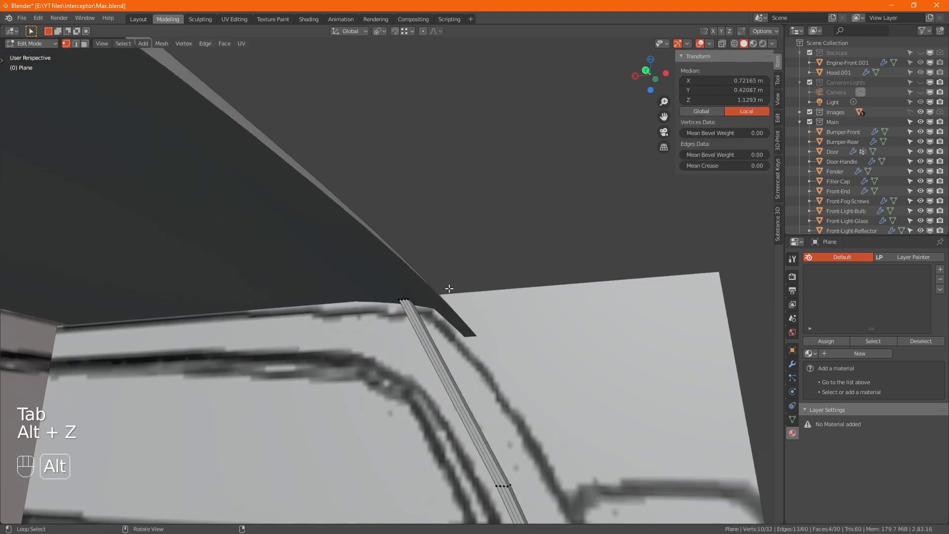
key(alt+z)
drag(353, 266, 388, 294)
key(alt+z)
alt+middle_drag(387, 294, 427, 325)
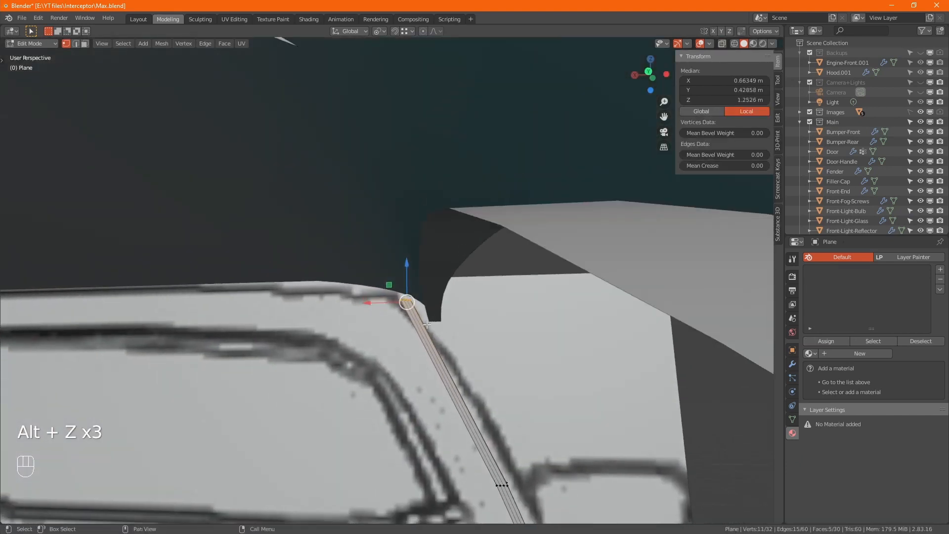
drag(388, 303, 383, 303)
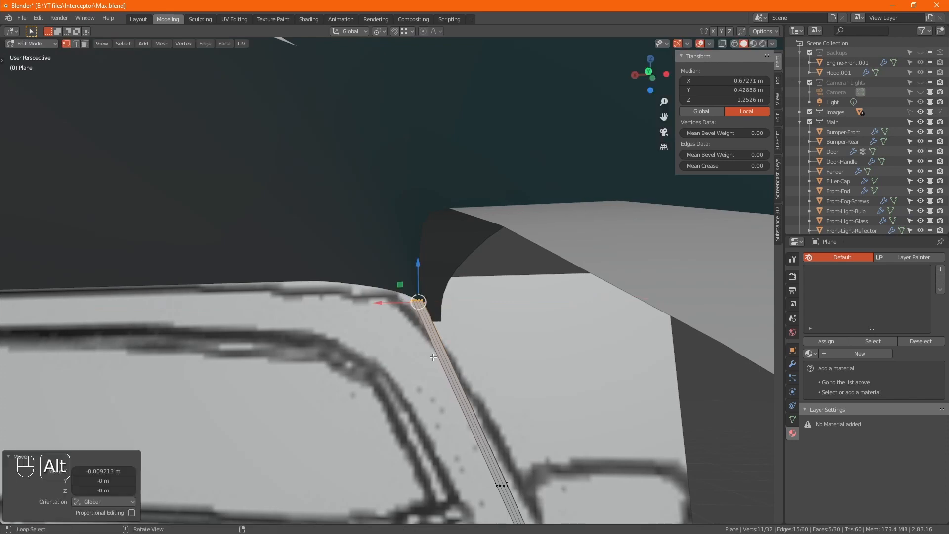
- Nudge the pillar's top vertices a further 0.0009 m outward along X from a closer view
alt+middle_drag(383, 303, 438, 301)
key(KP_Decimal)
scroll(461, 298, down, 5)
drag(417, 294, 424, 293)
- Rotate the pillar's top about the X axis to match the roof edge's slope and raise it 0.0019 m along Z
alt+middle_drag(425, 306, 438, 360)
key(r)
key(x)
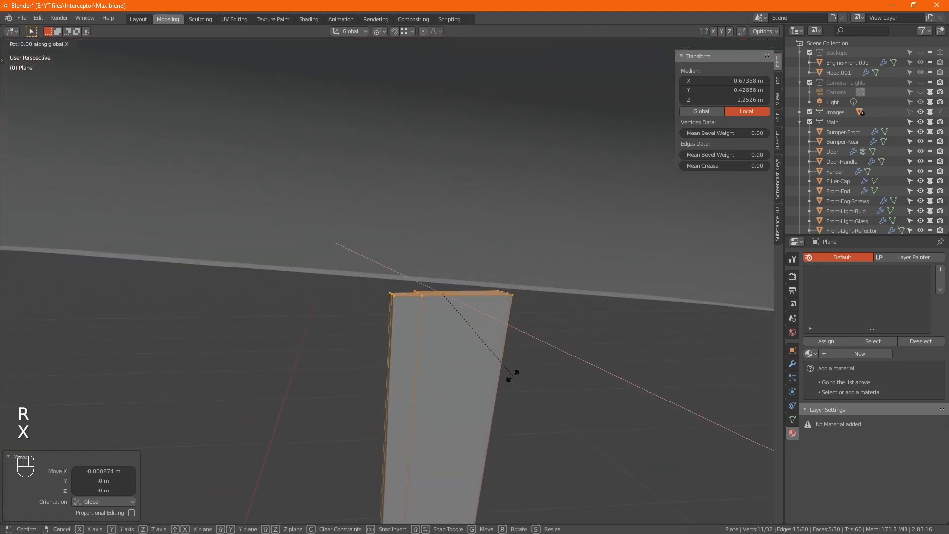
click(386, 343)
drag(449, 260, 453, 249)
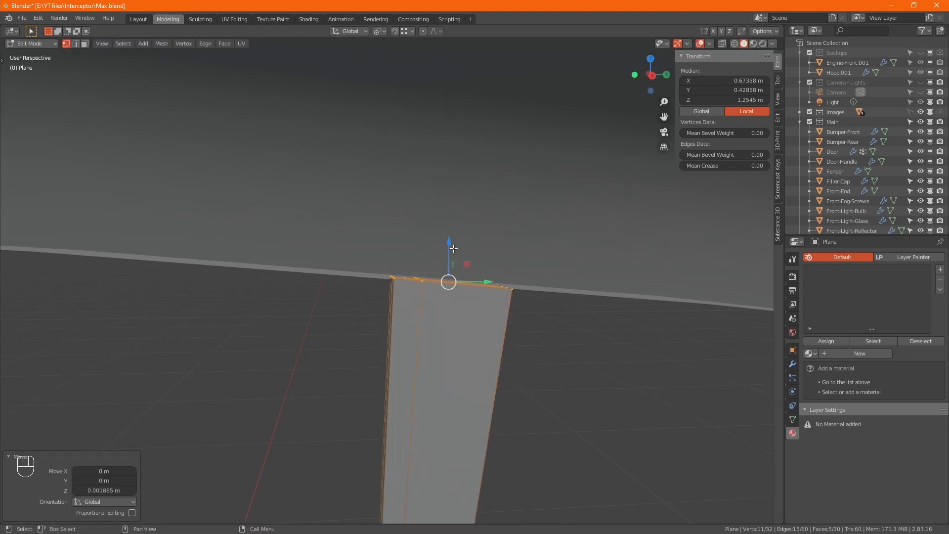
- Select the rear row of vertices on the pillar's top end and move them 0.0008 m outward along X
middle_drag(367, 315, 473, 326)
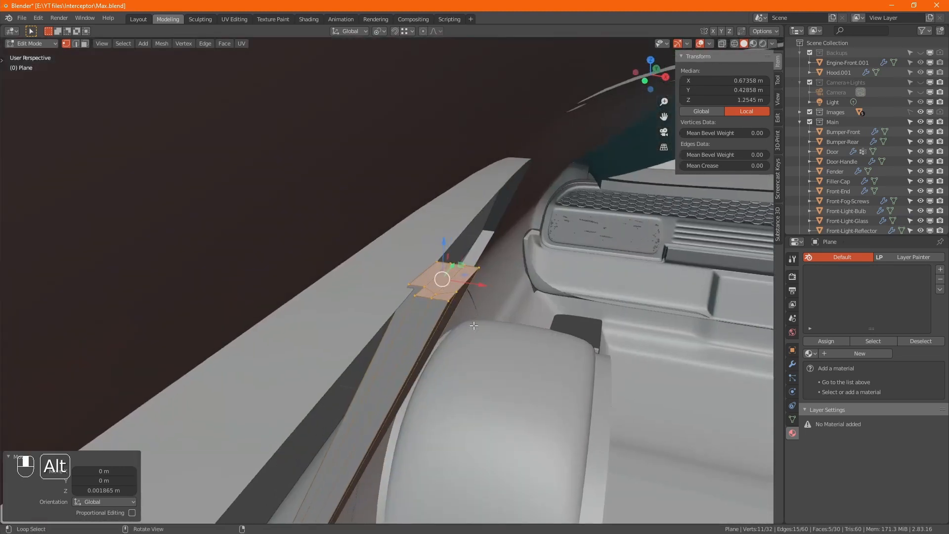
drag(472, 284, 471, 285)
alt+middle_drag(471, 284, 469, 289)
click(482, 261)
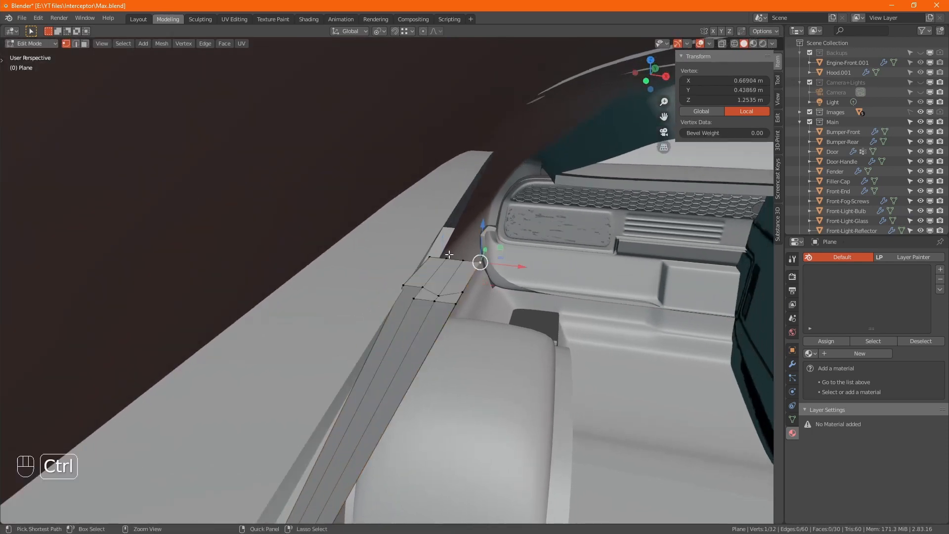
ctrl+click(429, 257)
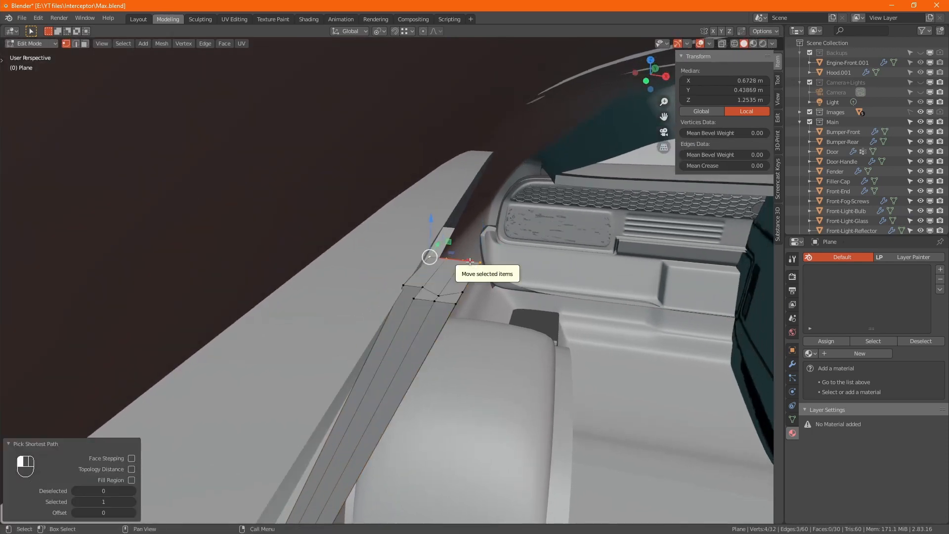
drag(470, 261, 462, 258)
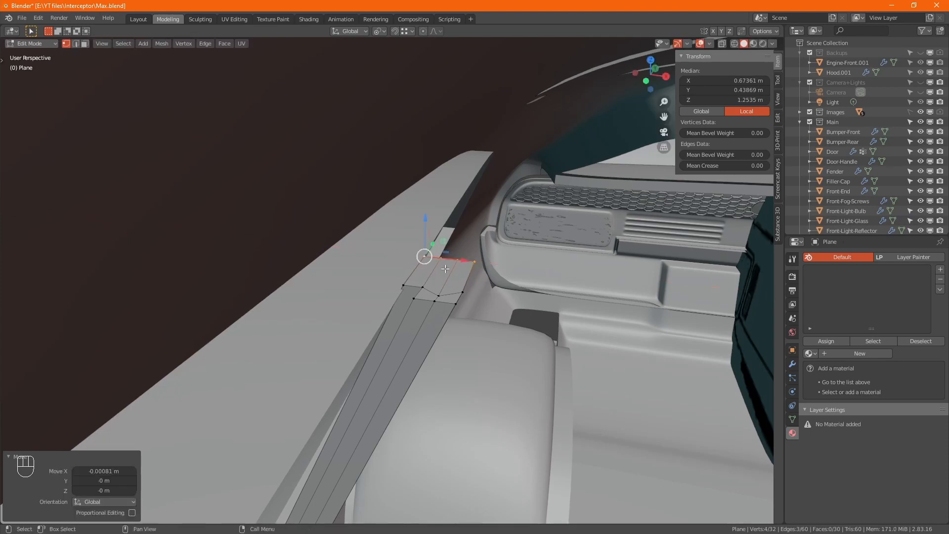
- Slide the inner corner vertex on the pillar's top end along its edge by a factor of about 0.16
click(439, 295)
alt+middle_drag(495, 306, 411, 336)
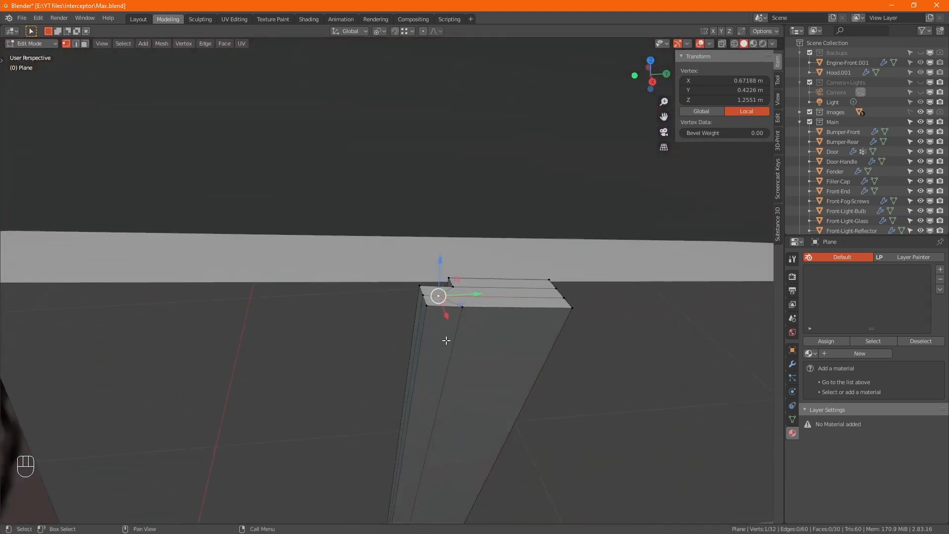
key(g)
key(g)
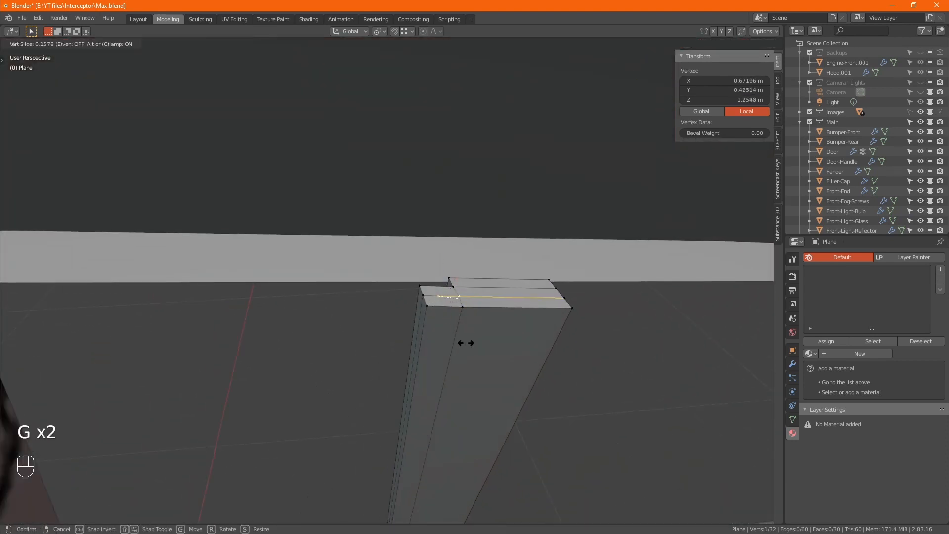
click(465, 343)
- Select the seven front vertices on the pillar's top end, move them 0.0004 m along X and lower them about 0.0002 m along Z
drag(388, 233, 501, 341)
alt+middle_drag(329, 335, 476, 304)
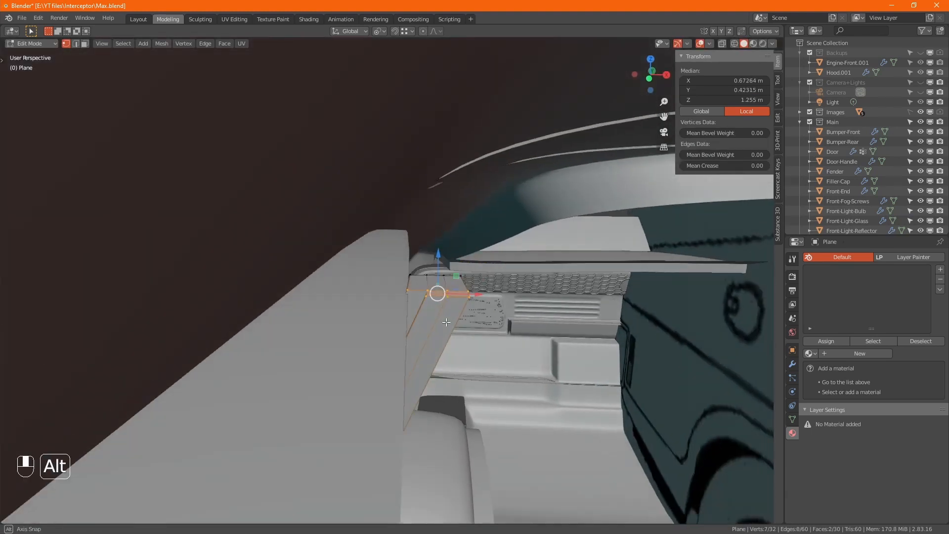
drag(475, 295, 476, 296)
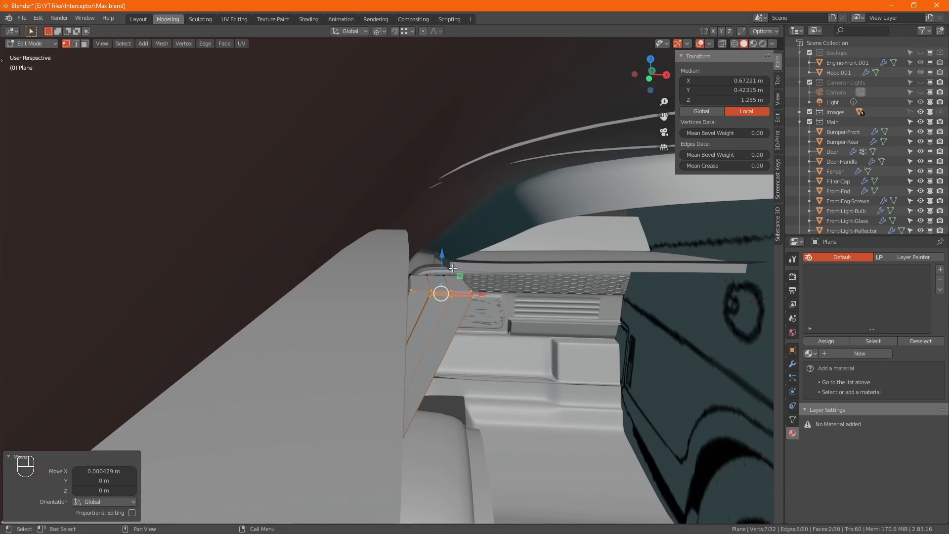
drag(442, 265, 442, 267)
alt+middle_drag(442, 267, 462, 329)
drag(439, 267, 439, 277)
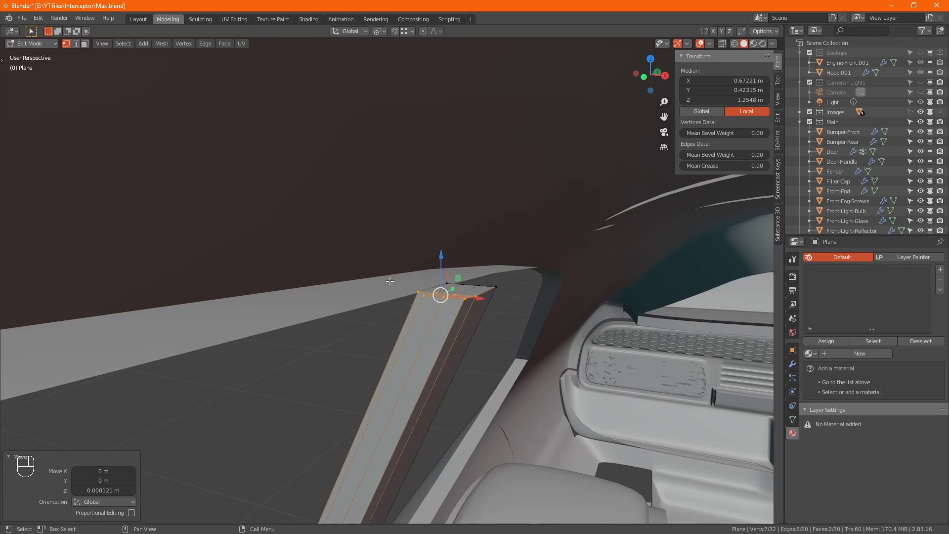
- Finish editing the pillar mesh, check its fit against the whole car and save the file
scroll(399, 277, down, 3)
alt+middle_drag(430, 341, 497, 364)
scroll(434, 296, down, 3)
key(Tab)
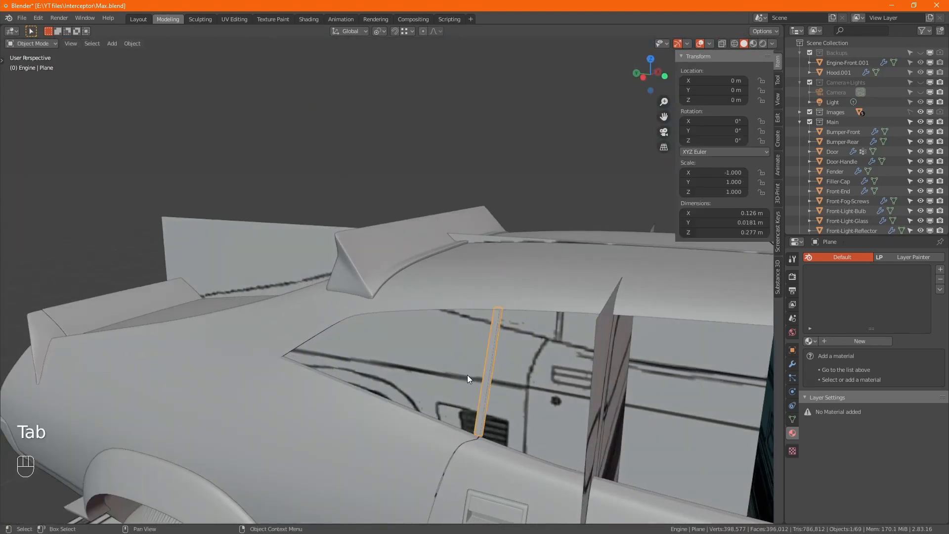
scroll(624, 319, down, 4)
alt+middle_drag(649, 352, 476, 315)
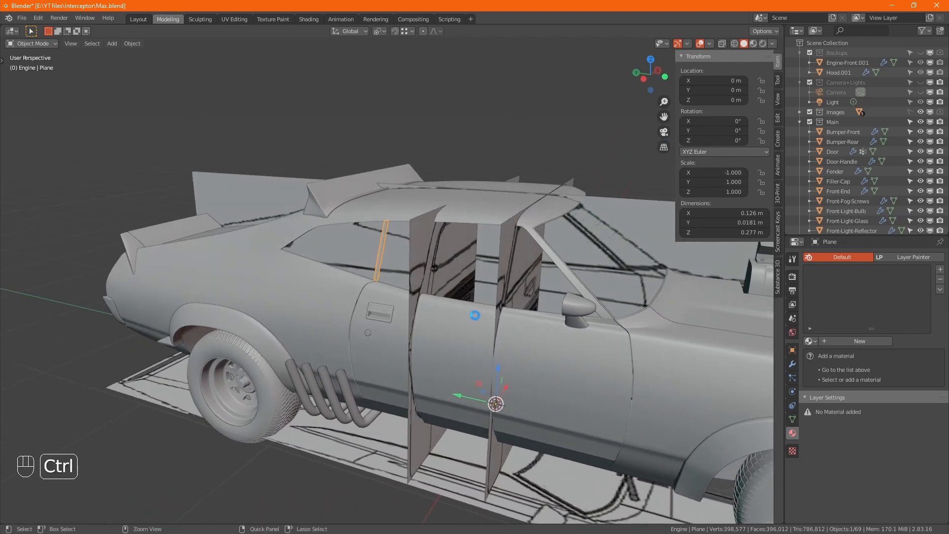
key(ctrl+s)
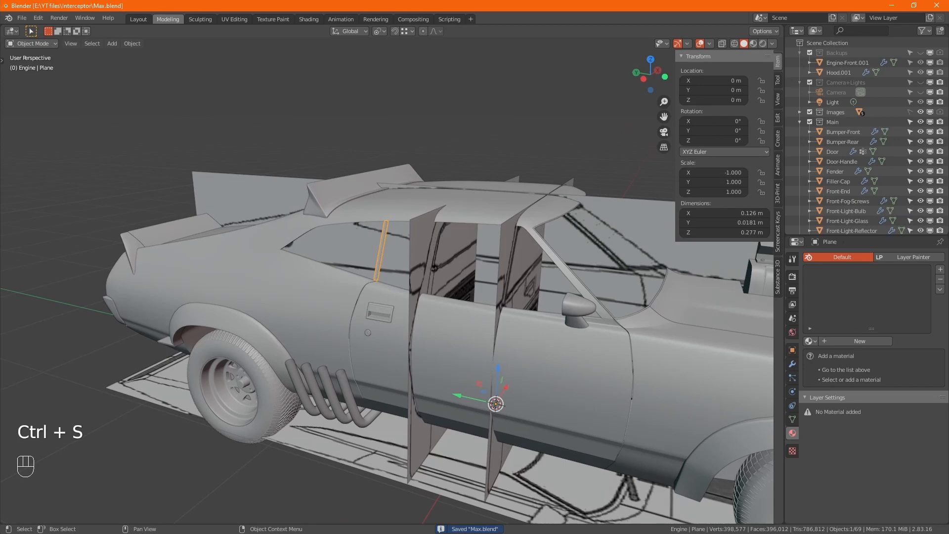